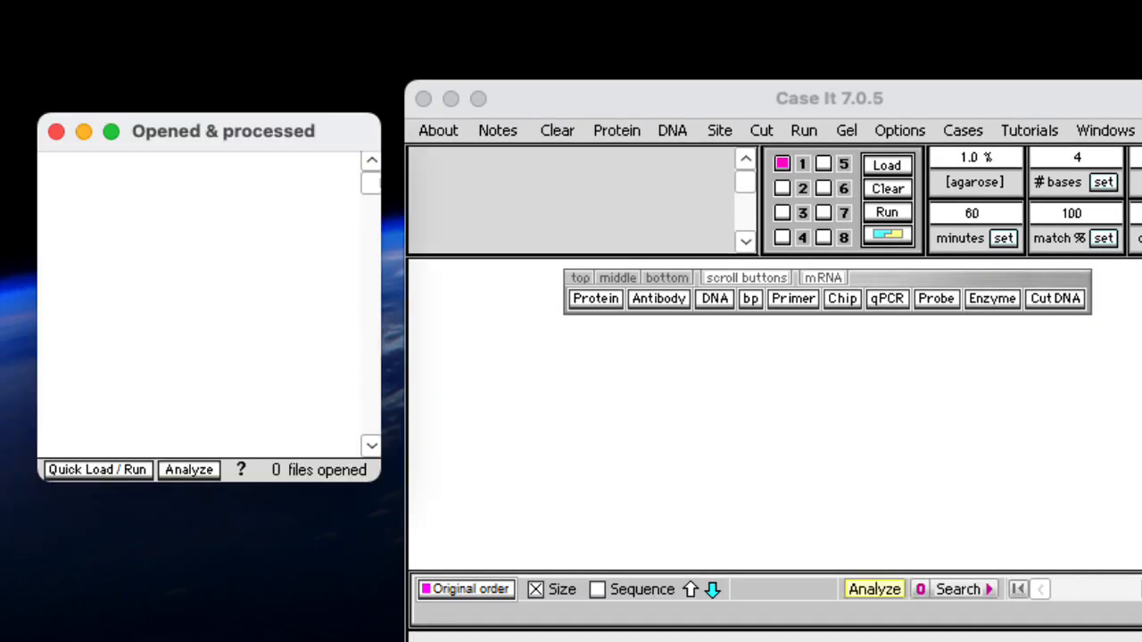
Open protein HIV.txt as the protein file from the ELISA and Western folder of the first US HIV infectious disease case
{"action": "left_click", "coordinate": [601, 298]}
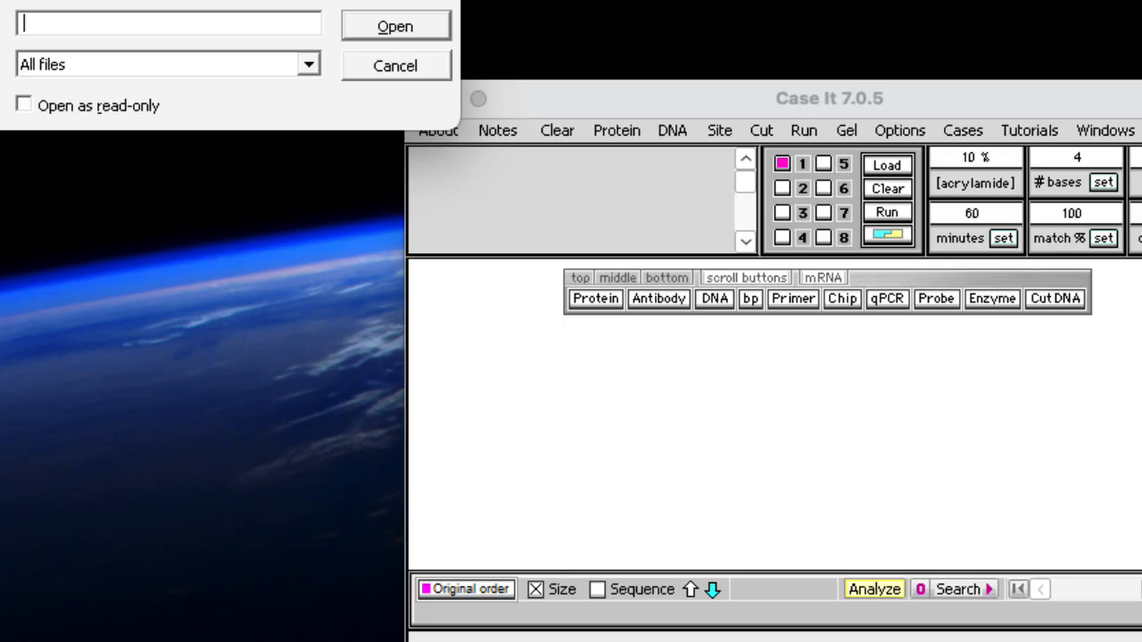
{"action": "left_click_drag", "start_coordinate": [380, 0], "coordinate": [555, 62]}
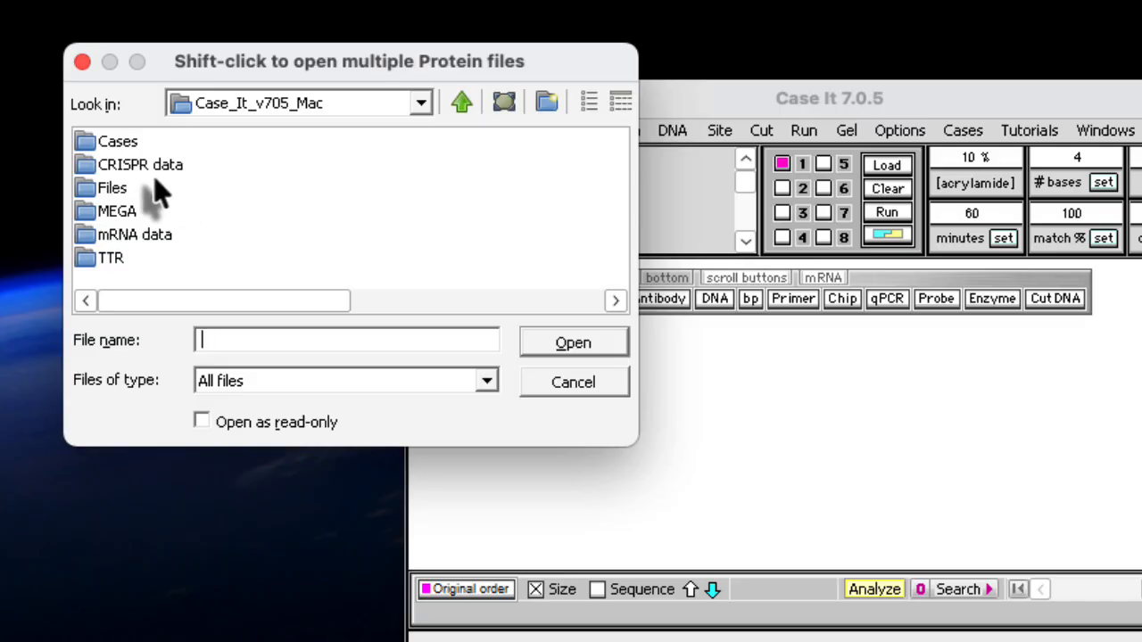
{"action": "double_click", "coordinate": [84, 143]}
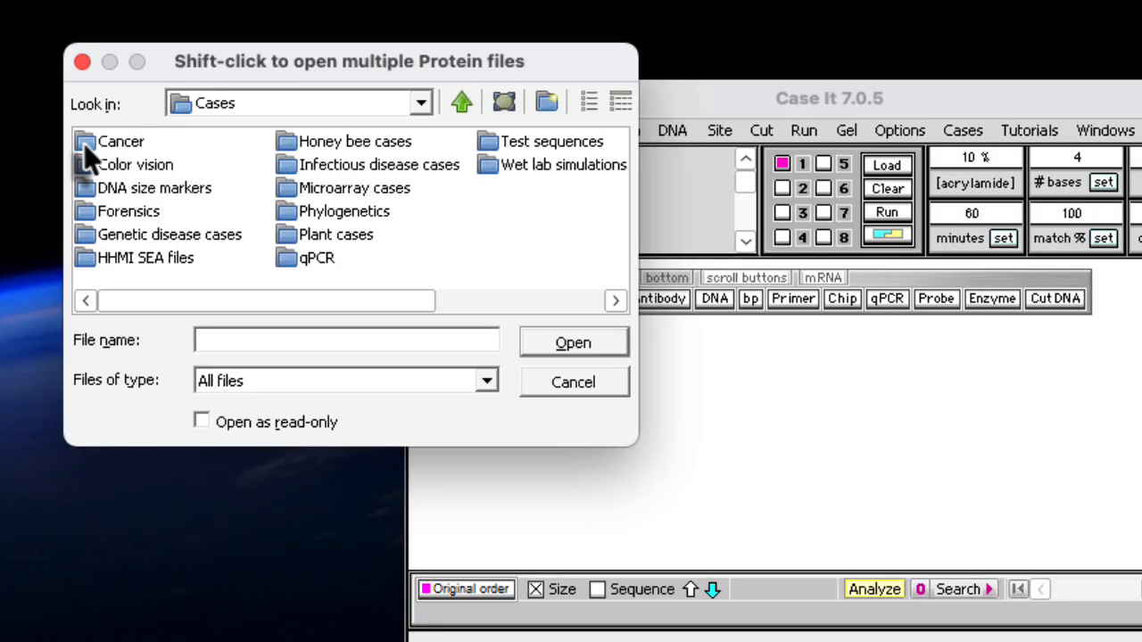
{"action": "double_click", "coordinate": [285, 165]}
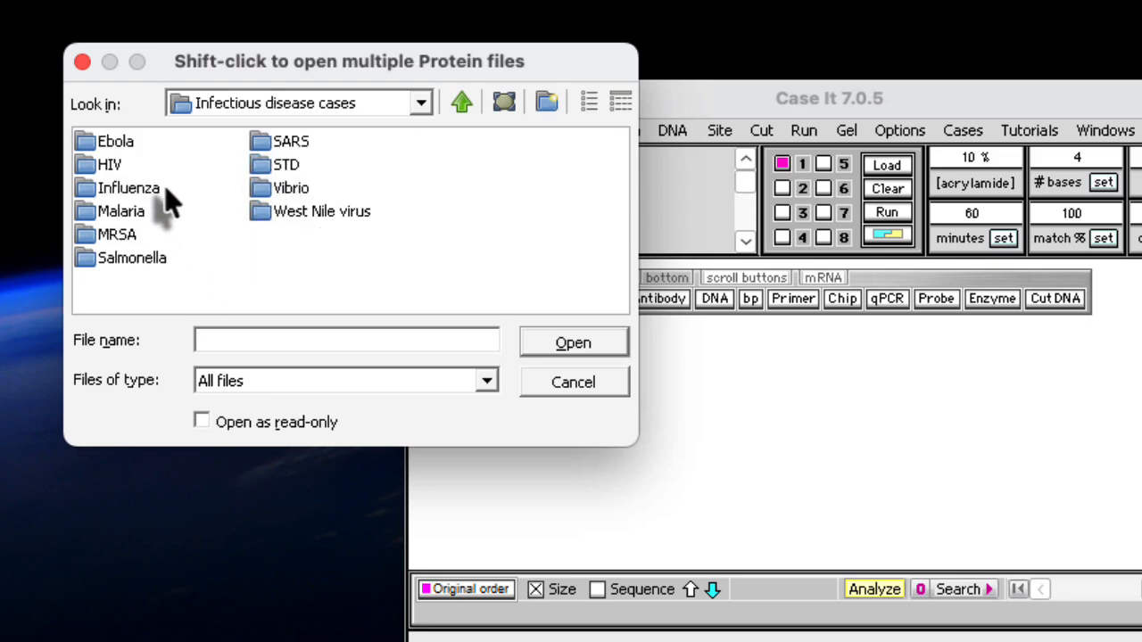
{"action": "double_click", "coordinate": [87, 168]}
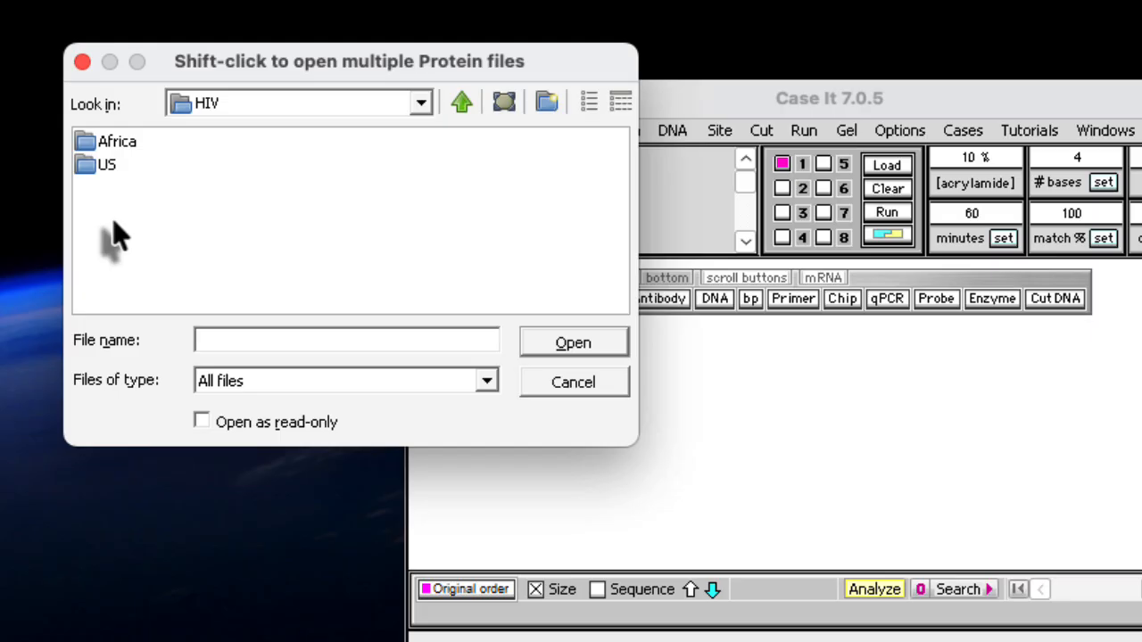
{"action": "double_click", "coordinate": [84, 166]}
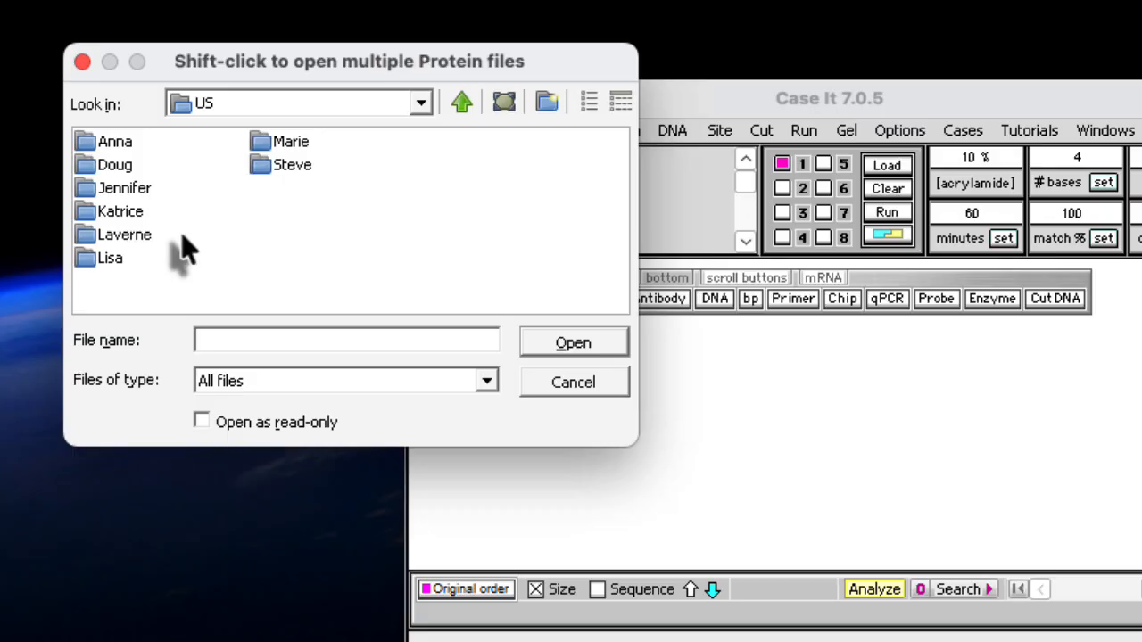
{"action": "double_click", "coordinate": [86, 141]}
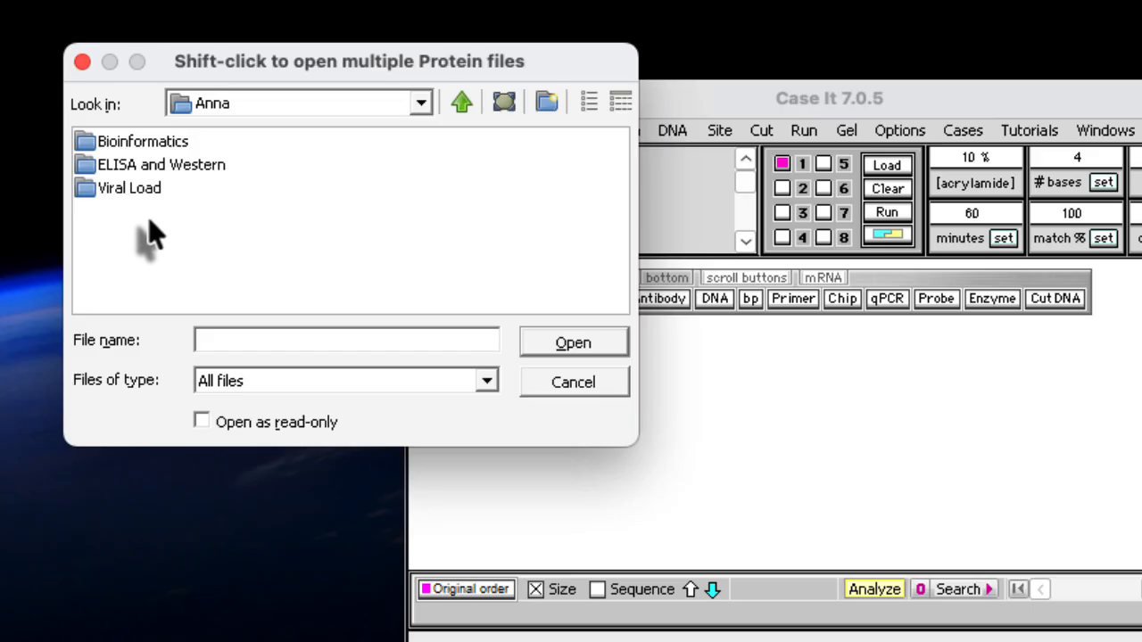
{"action": "double_click", "coordinate": [84, 166]}
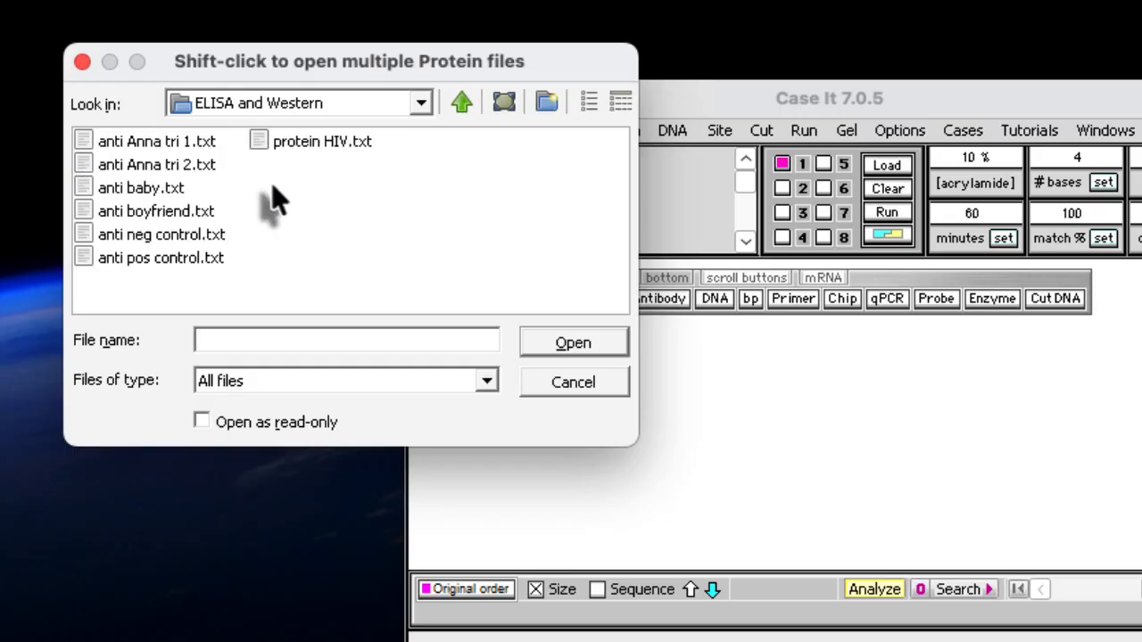
{"action": "left_click", "coordinate": [256, 147]}
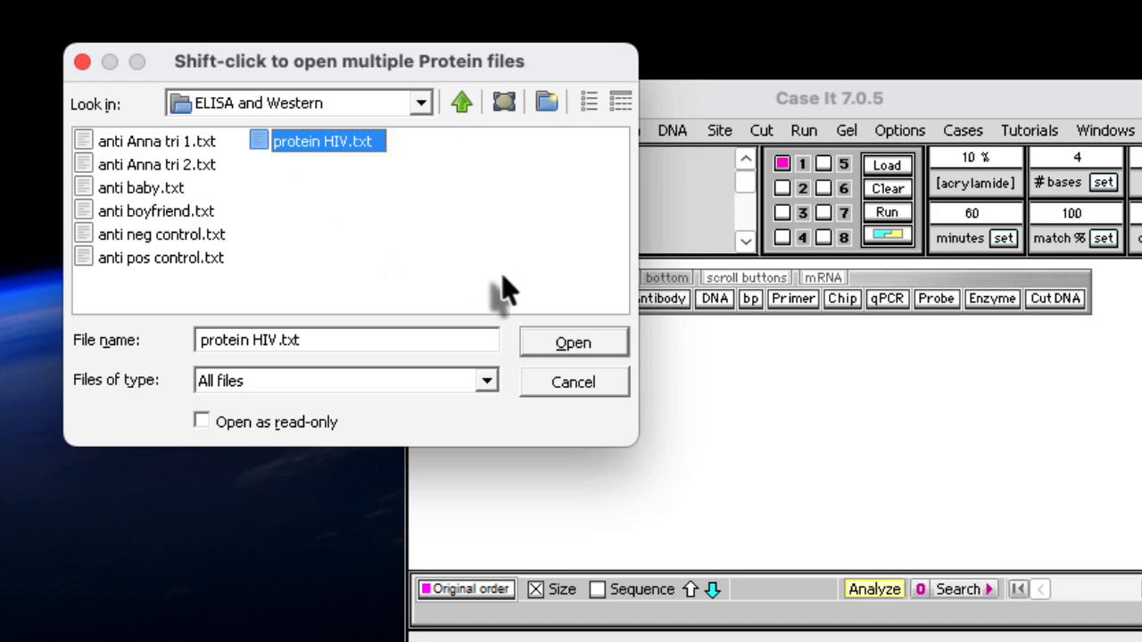
{"action": "left_click", "coordinate": [583, 344]}
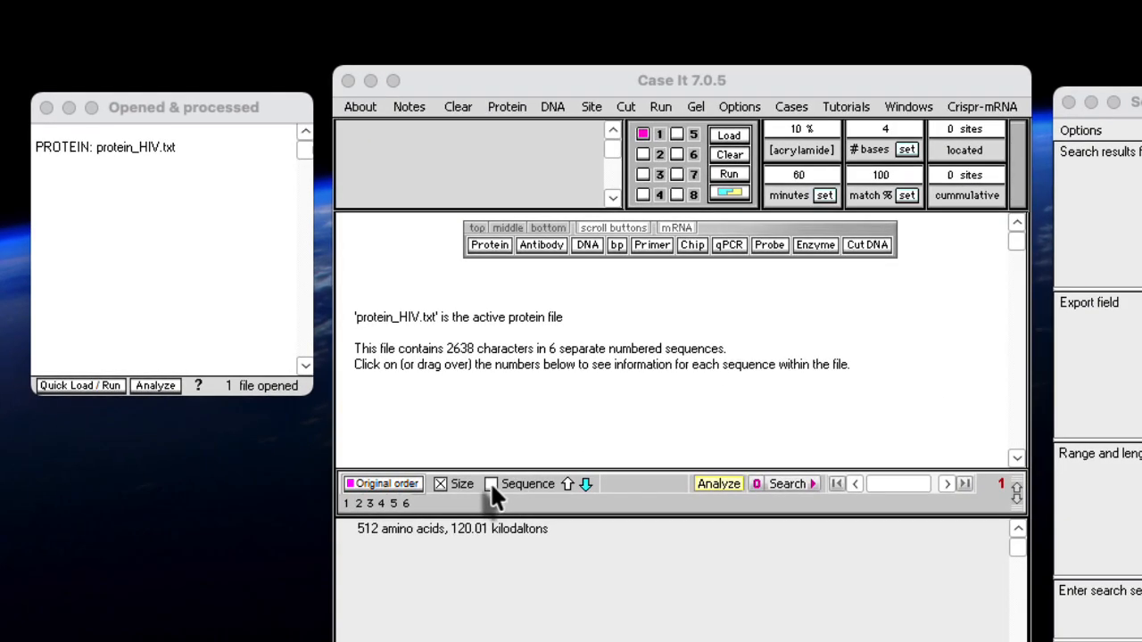
Inspect the amino acid sequence of the file's first protein and switch the display back to size
{"action": "left_click", "coordinate": [491, 483]}
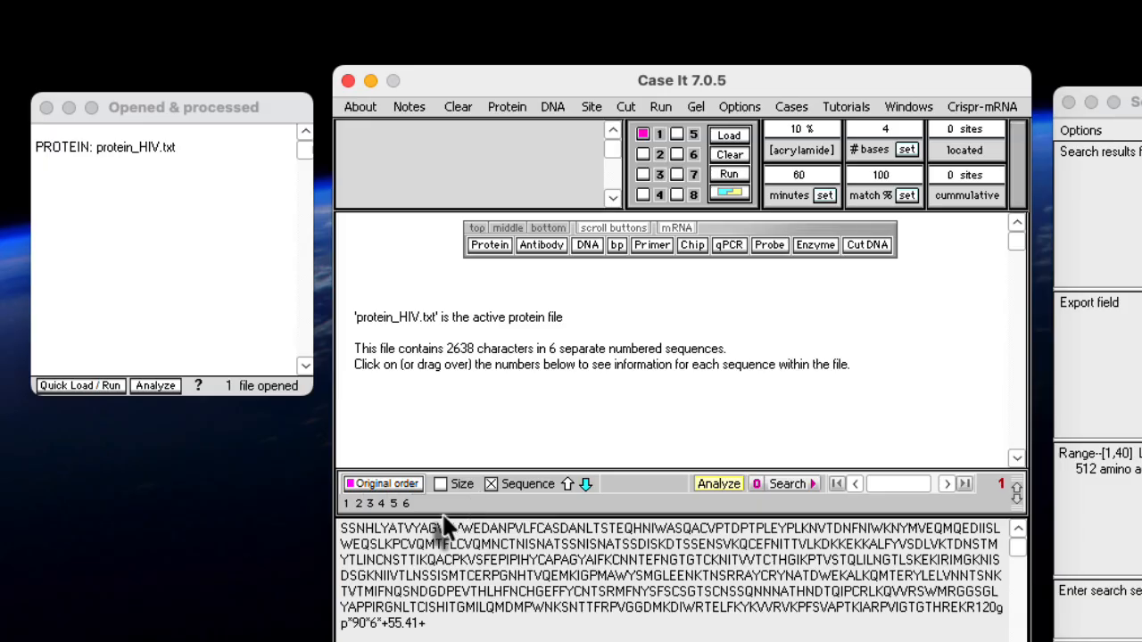
{"action": "left_click", "coordinate": [348, 505]}
{"action": "mouse_move", "coordinate": [357, 508]}
{"action": "left_mouse_down"}
{"action": "mouse_move", "coordinate": [402, 508]}
{"action": "mouse_move", "coordinate": [358, 508]}
{"action": "mouse_move", "coordinate": [357, 522]}
{"action": "mouse_move", "coordinate": [345, 510]}
{"action": "left_mouse_up"}
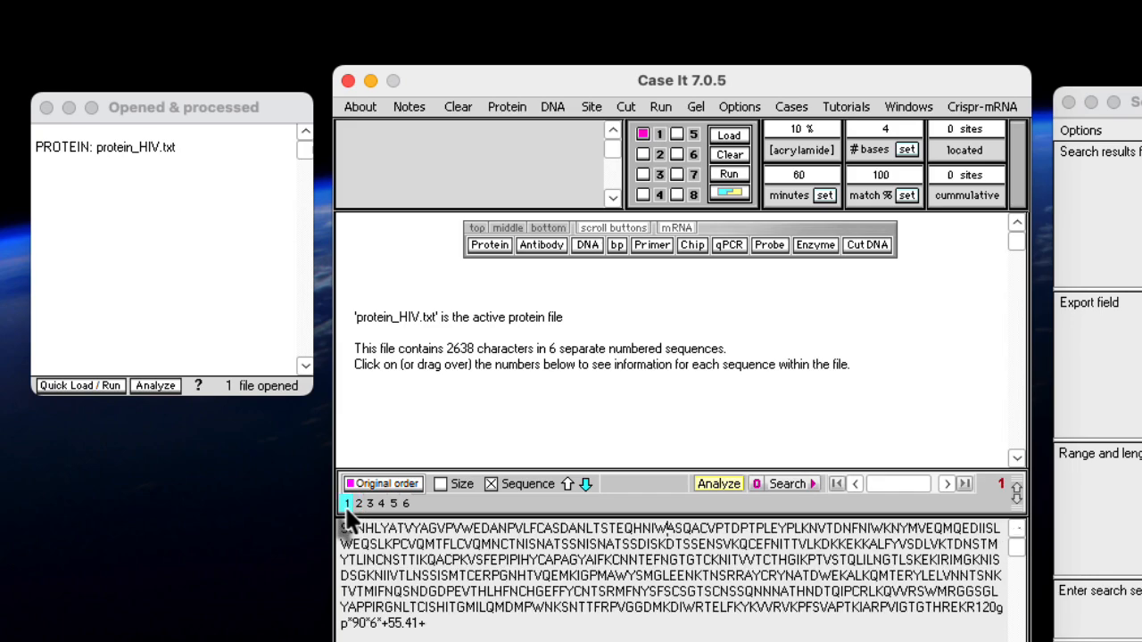
{"action": "left_click", "coordinate": [439, 484]}
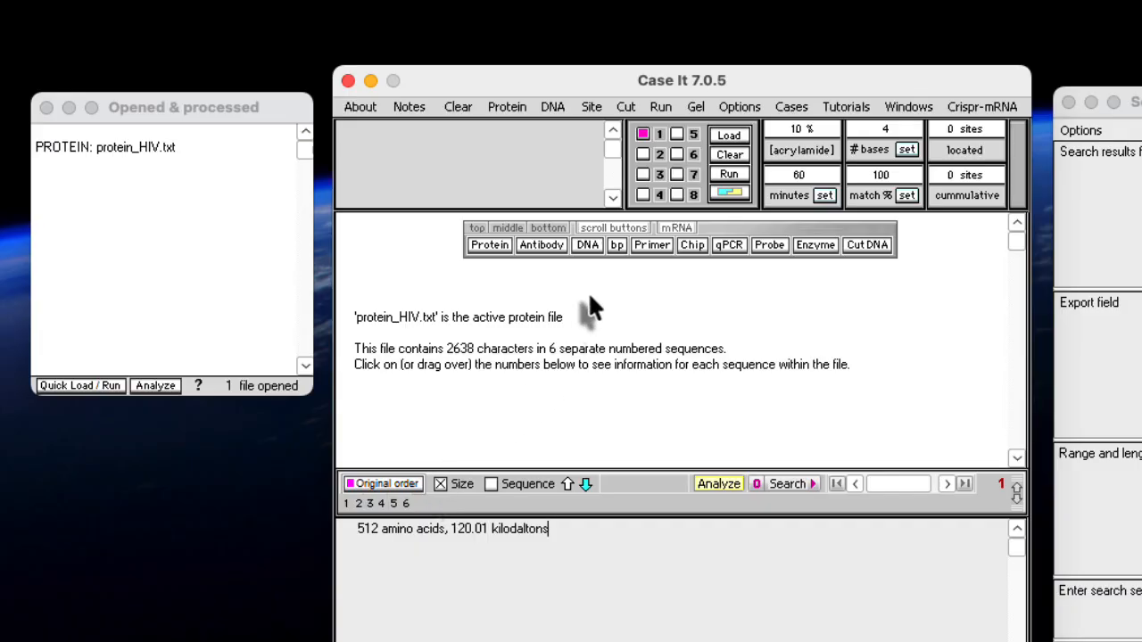
Open all six anti files in the ELISA and Western folder as antibodies and close the search window
{"action": "left_click", "coordinate": [543, 244]}
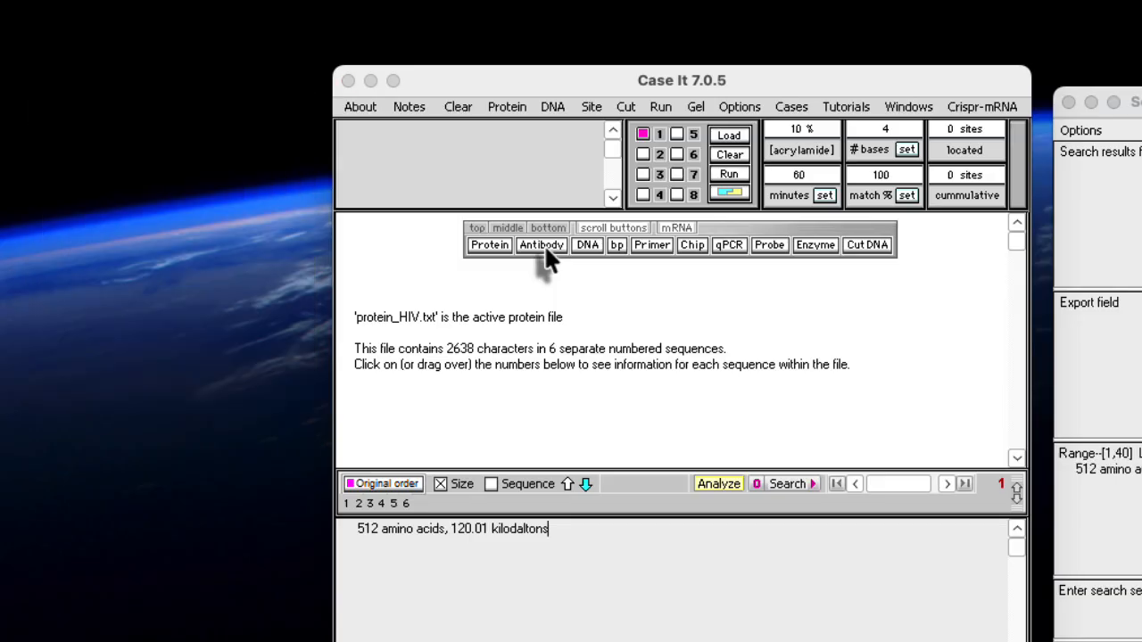
{"action": "left_click_drag", "start_coordinate": [306, 0], "coordinate": [431, 41]}
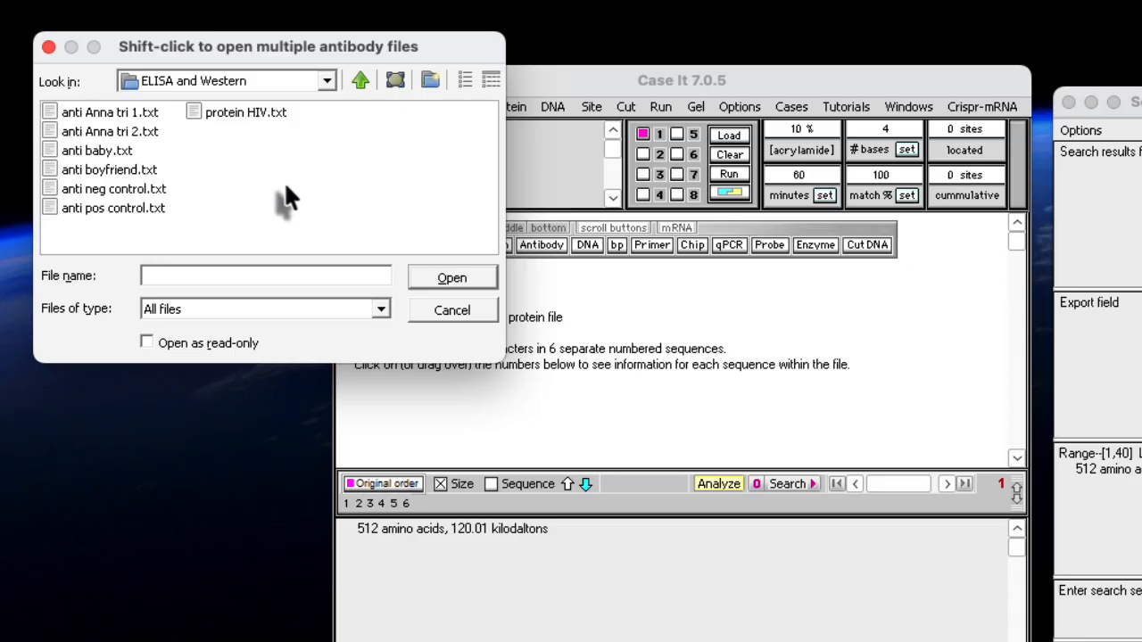
{"action": "left_click", "coordinate": [93, 112]}
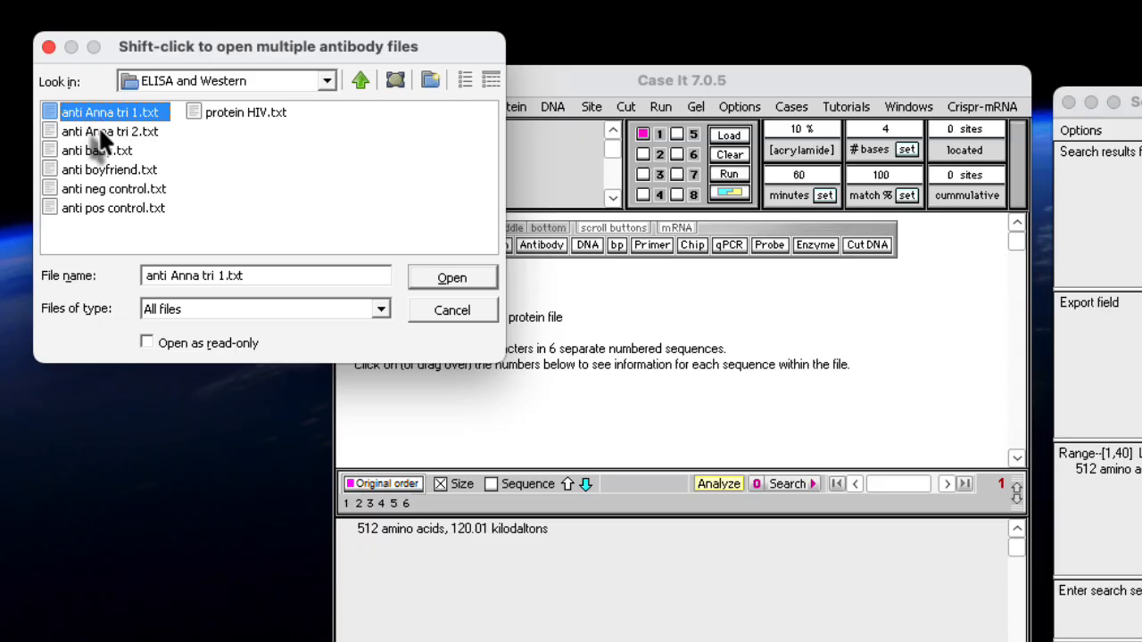
{"action": "left_click", "coordinate": [101, 211], "text": "shift"}
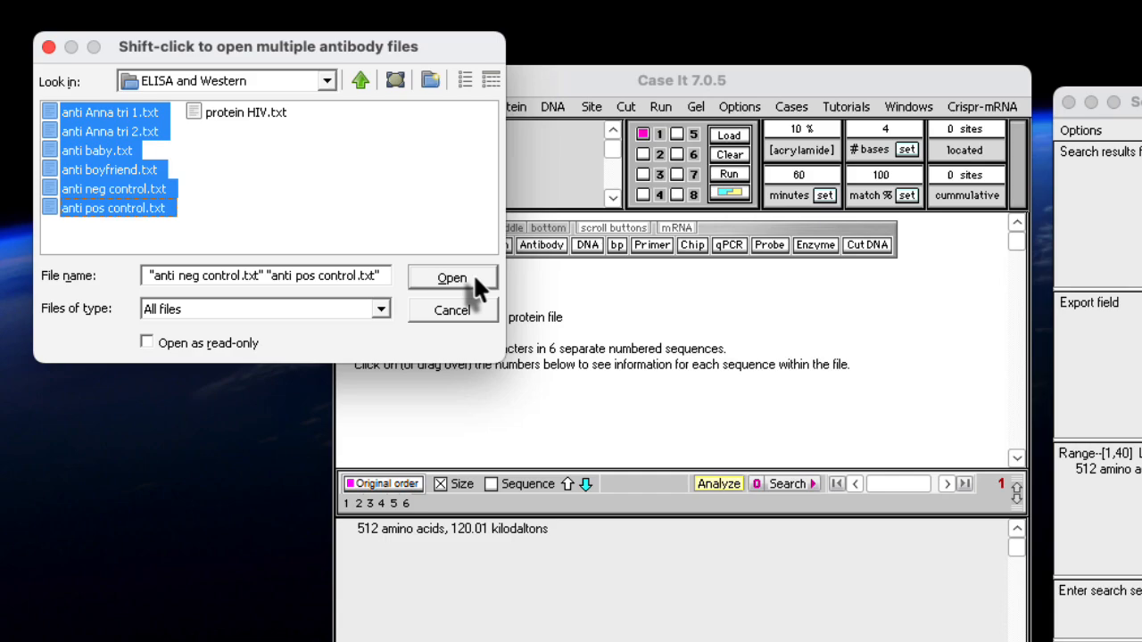
{"action": "left_click", "coordinate": [475, 279]}
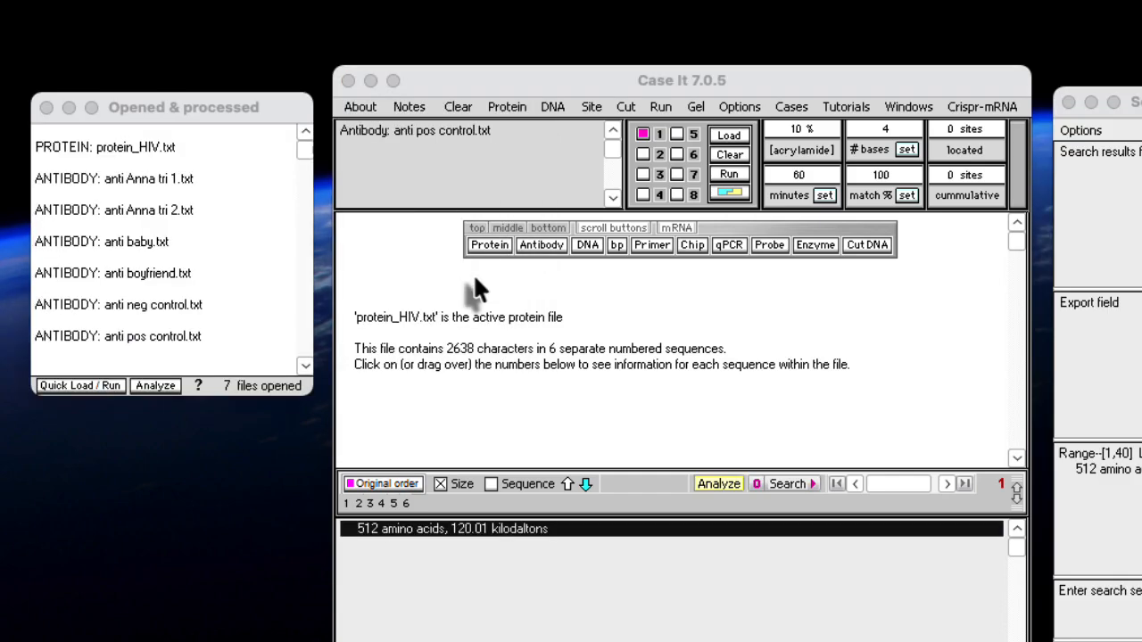
{"action": "left_click", "coordinate": [671, 568]}
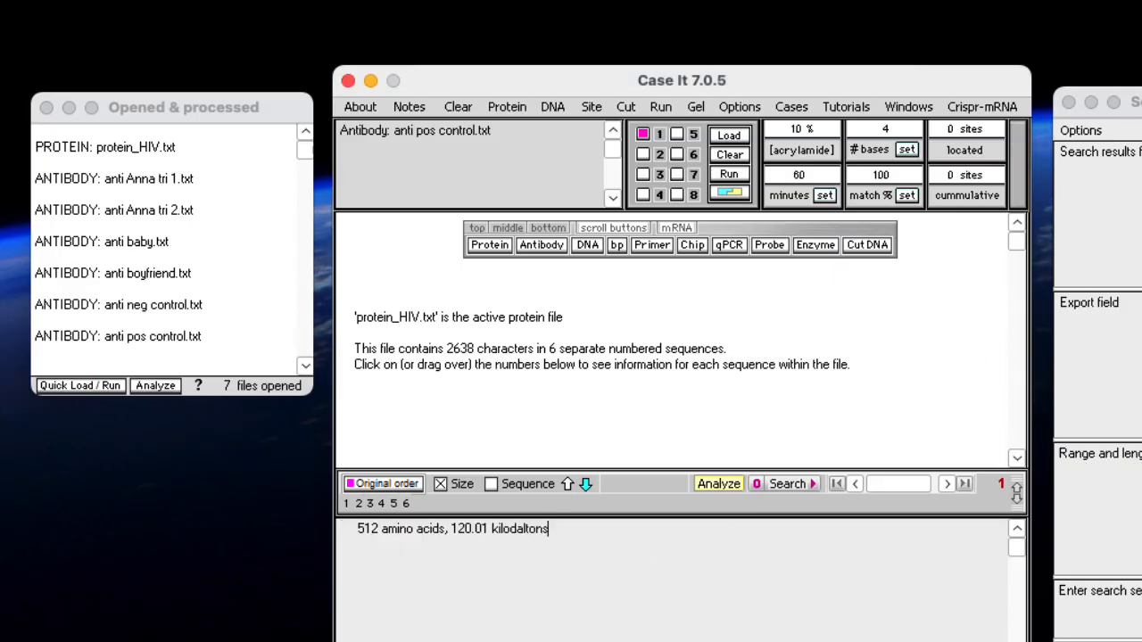
{"action": "left_click", "coordinate": [1068, 103]}
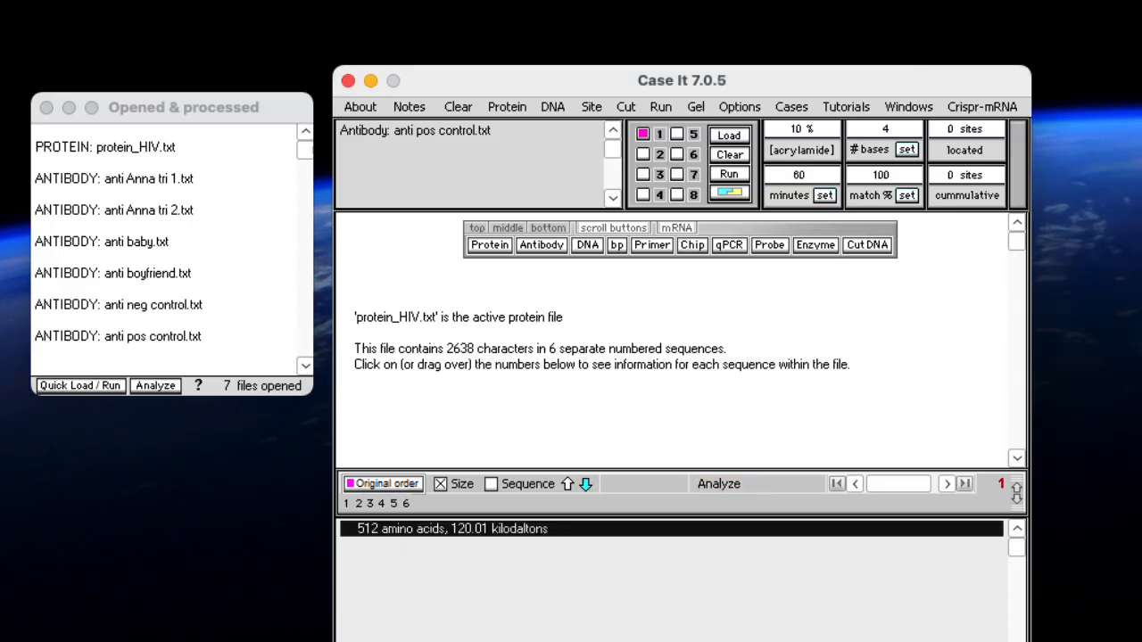
Quick-load an ELISA plate with protein_HIV.txt and all six antibody files, using the same protein, different antibodies option
{"action": "left_click", "coordinate": [114, 151]}
{"action": "left_click", "coordinate": [113, 149]}
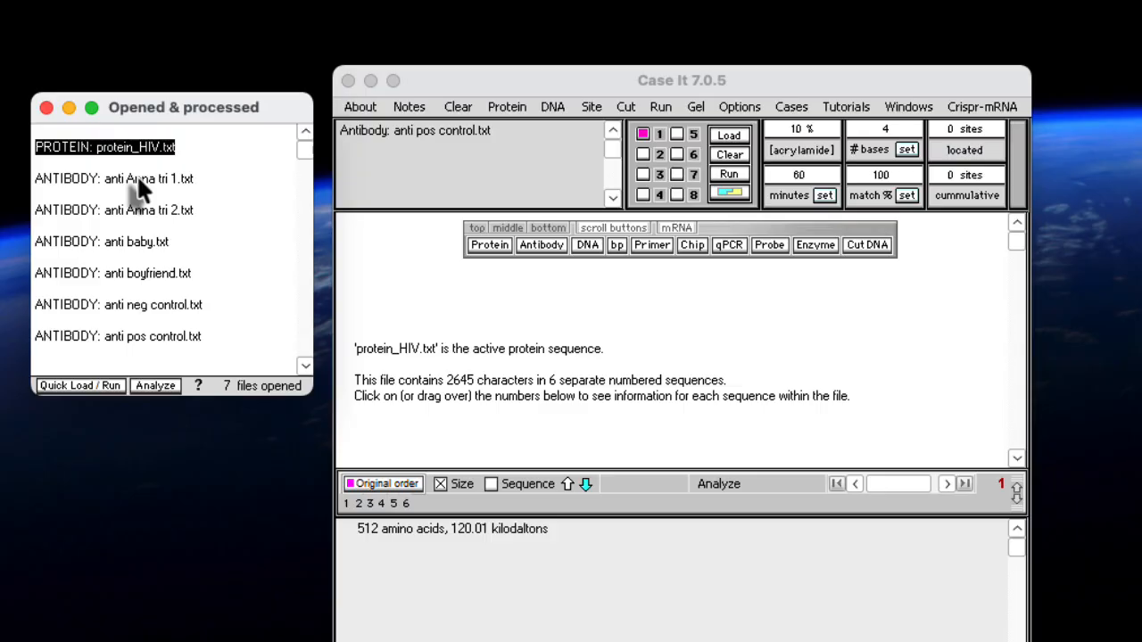
{"action": "left_click", "coordinate": [139, 178]}
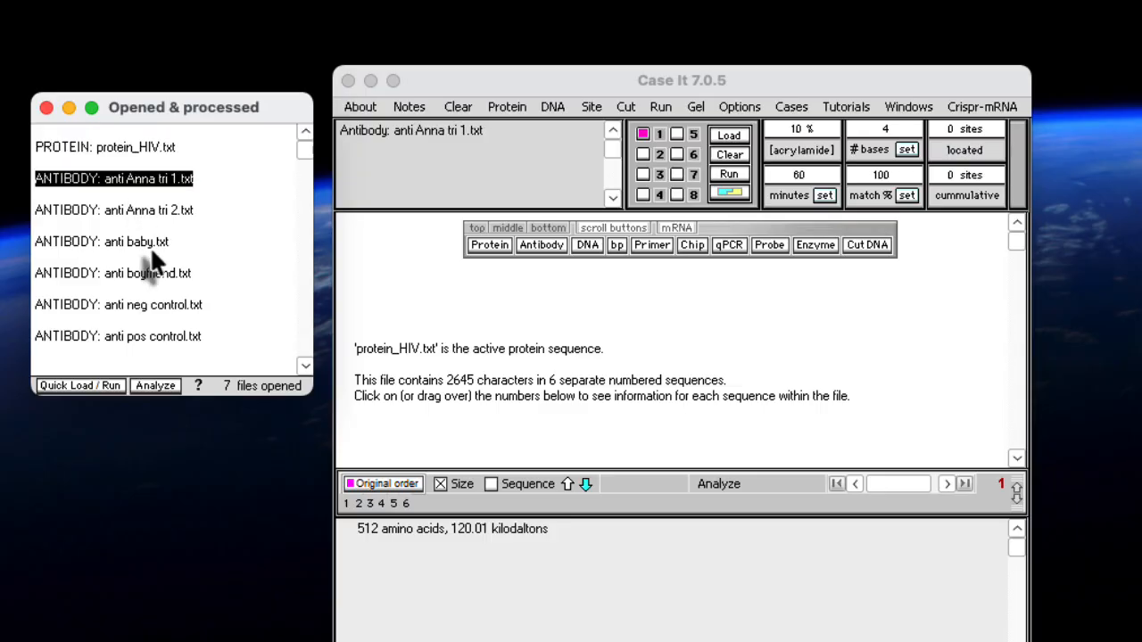
{"action": "left_click", "coordinate": [153, 337], "text": "shift"}
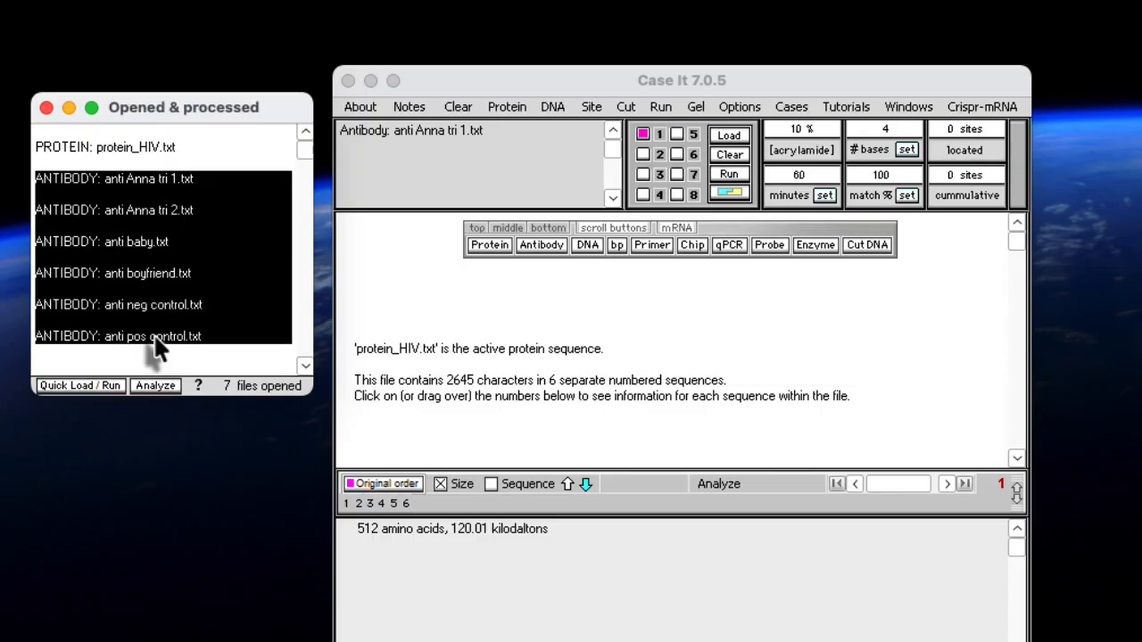
{"action": "left_click", "coordinate": [82, 388]}
{"action": "mouse_move", "coordinate": [126, 526]}
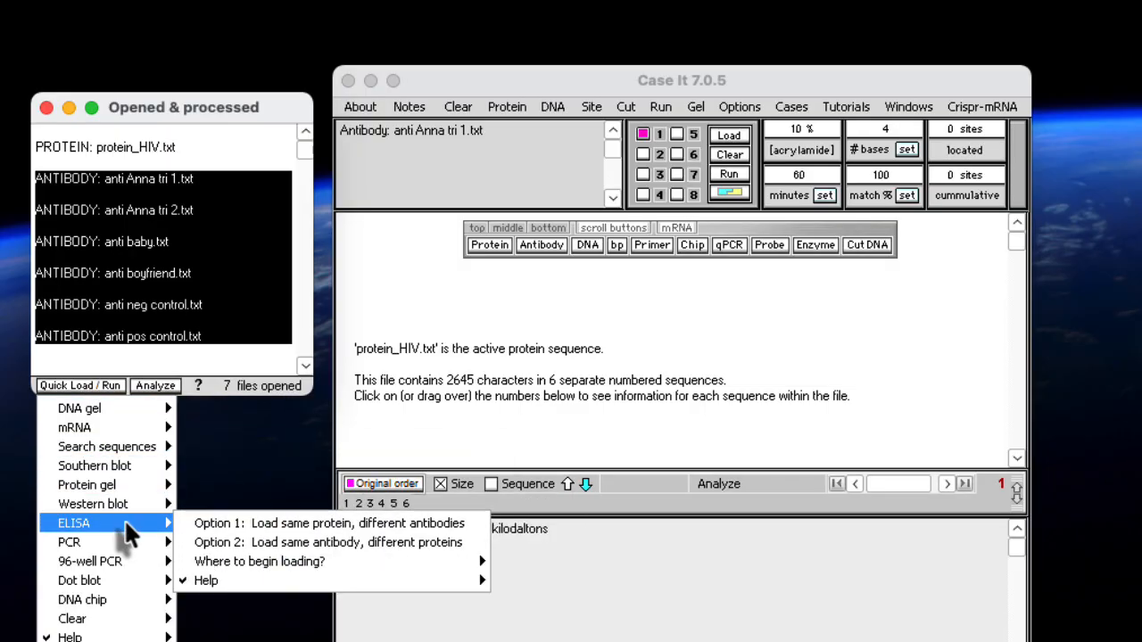
{"action": "left_click", "coordinate": [472, 523]}
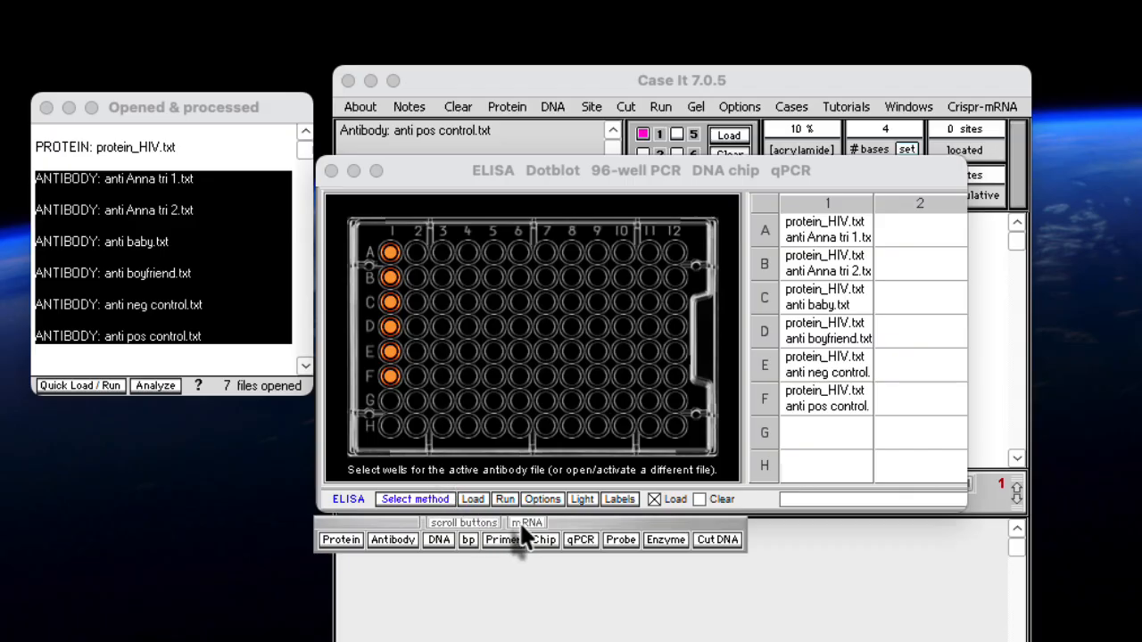
Run the ELISA on the loaded wells and switch the plate to the light background
{"action": "left_click", "coordinate": [502, 497]}
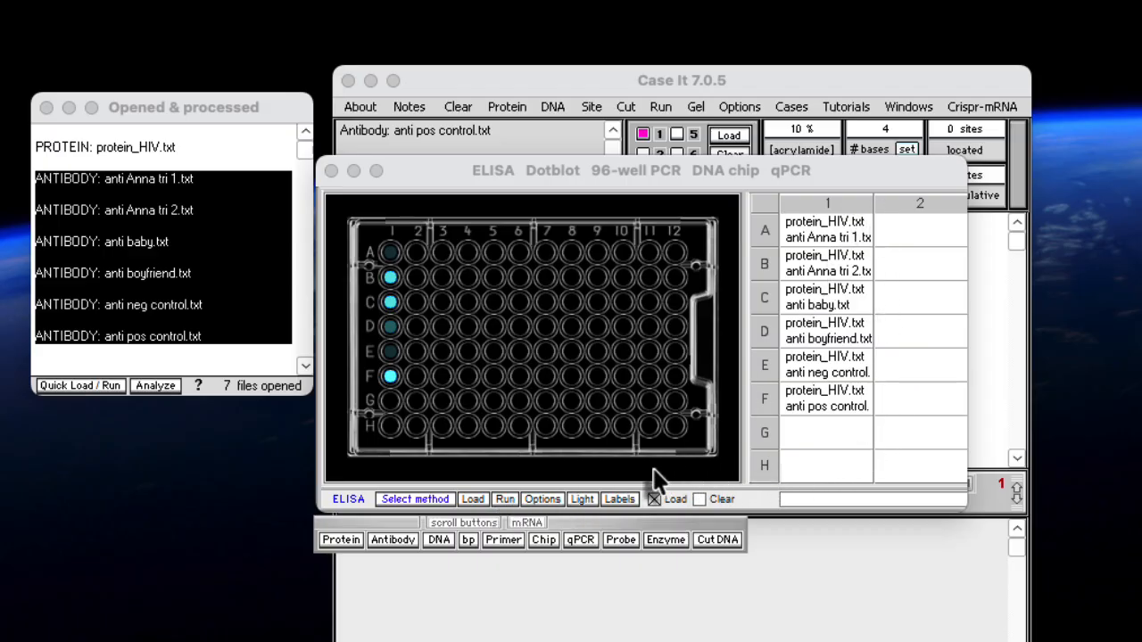
{"action": "left_click", "coordinate": [581, 500]}
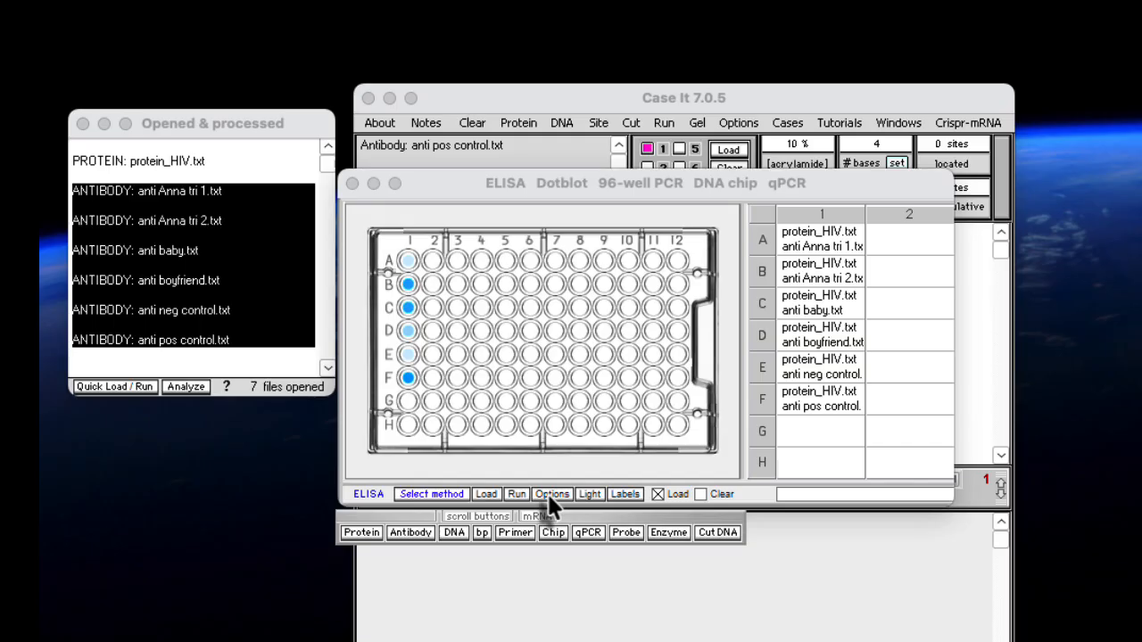
Display the ELISA results as absorbance values for the loaded wells
{"action": "left_click", "coordinate": [552, 496]}
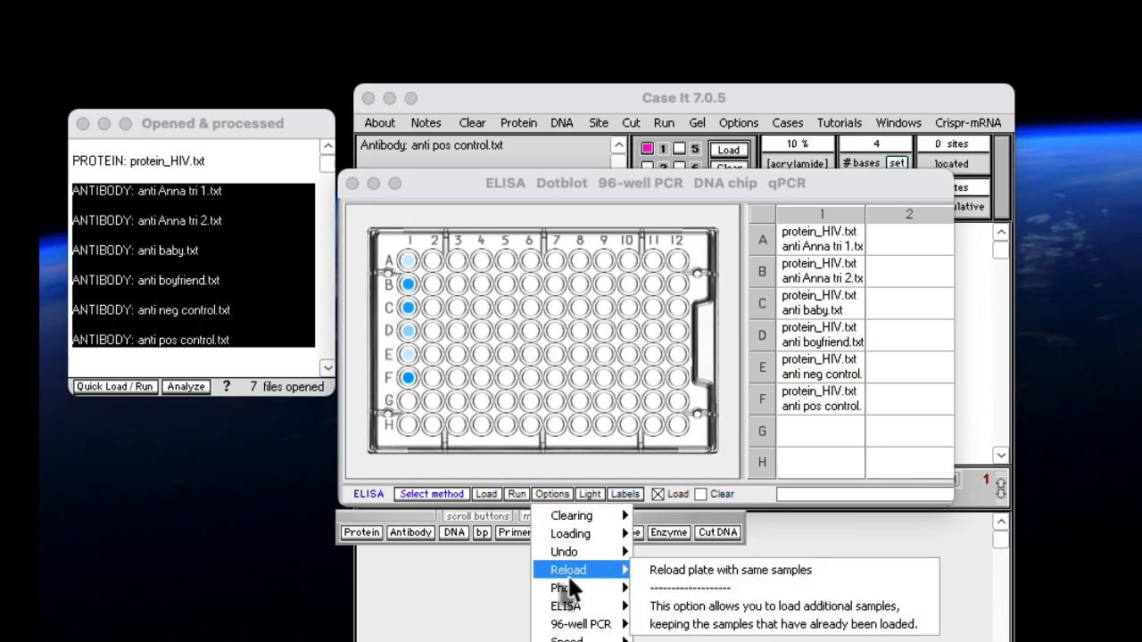
{"action": "mouse_move", "coordinate": [584, 608]}
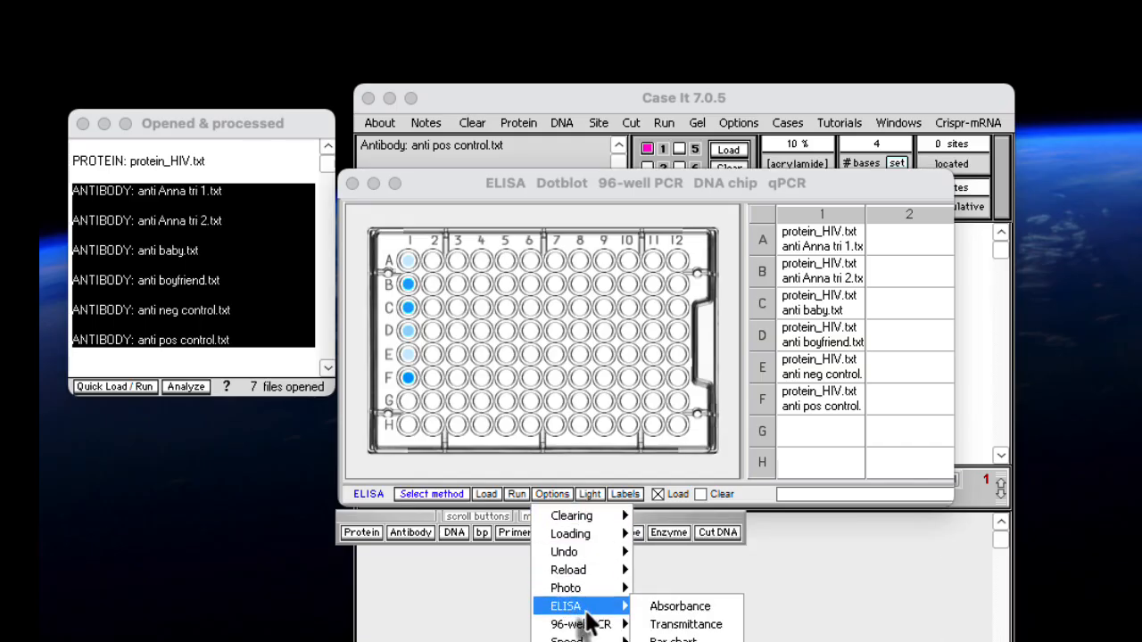
{"action": "left_click", "coordinate": [727, 610]}
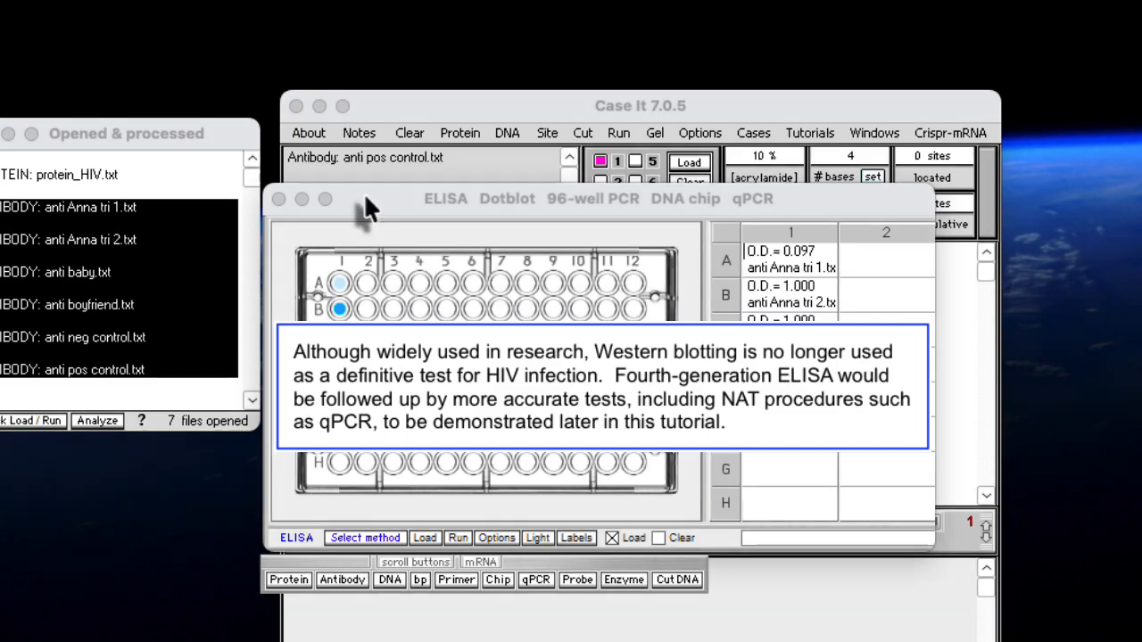
Move the ELISA window aside and load a Western blot with protein_HIV.txt and all six antibody files, using the same protein, different antibodies option
{"action": "left_click_drag", "start_coordinate": [364, 193], "coordinate": [1141, 230]}
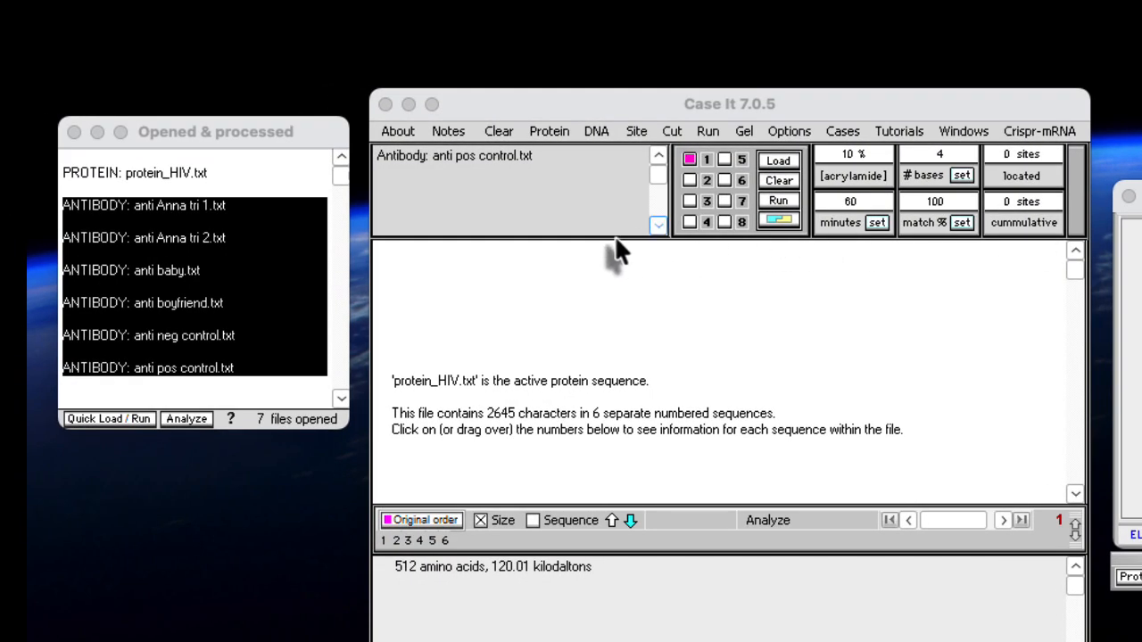
{"action": "left_click", "coordinate": [134, 179]}
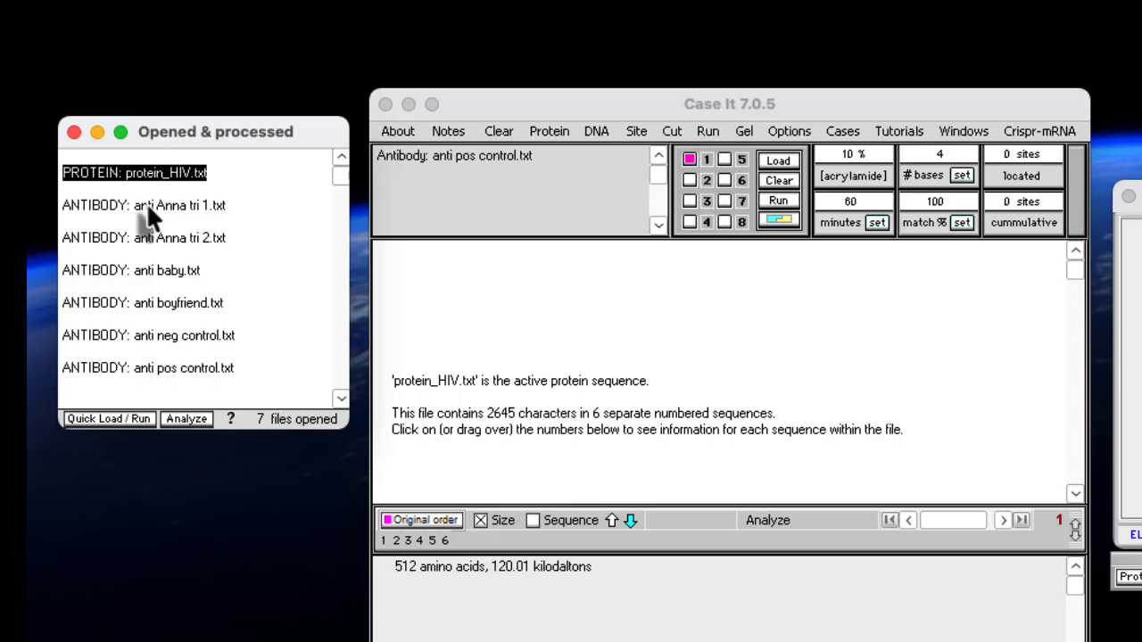
{"action": "left_click", "coordinate": [147, 207]}
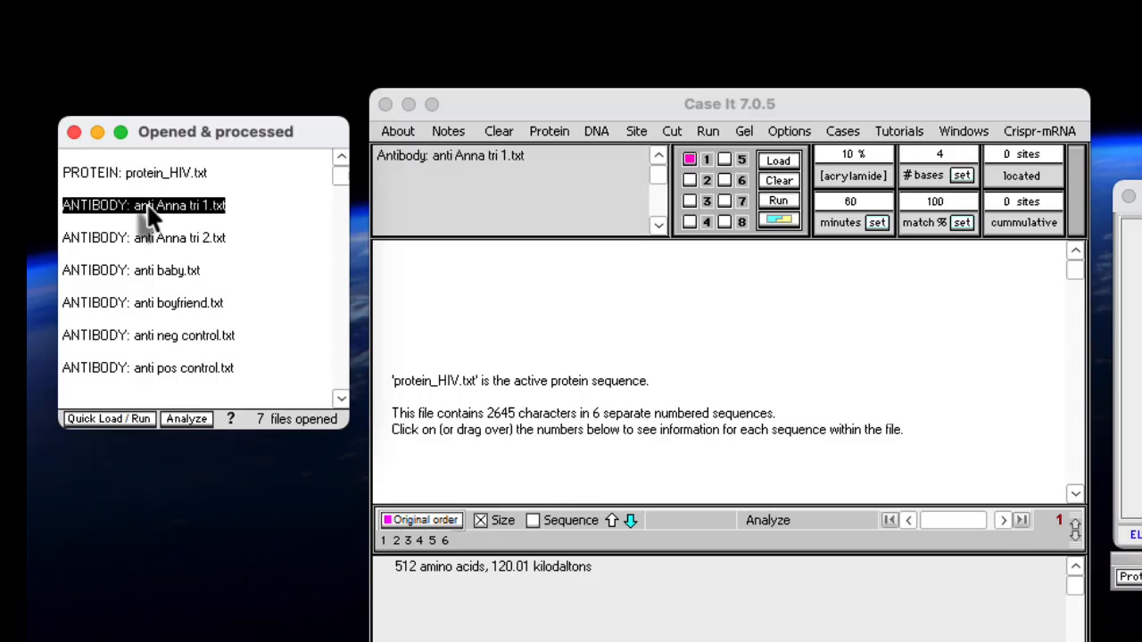
{"action": "left_click", "coordinate": [169, 368], "text": "shift"}
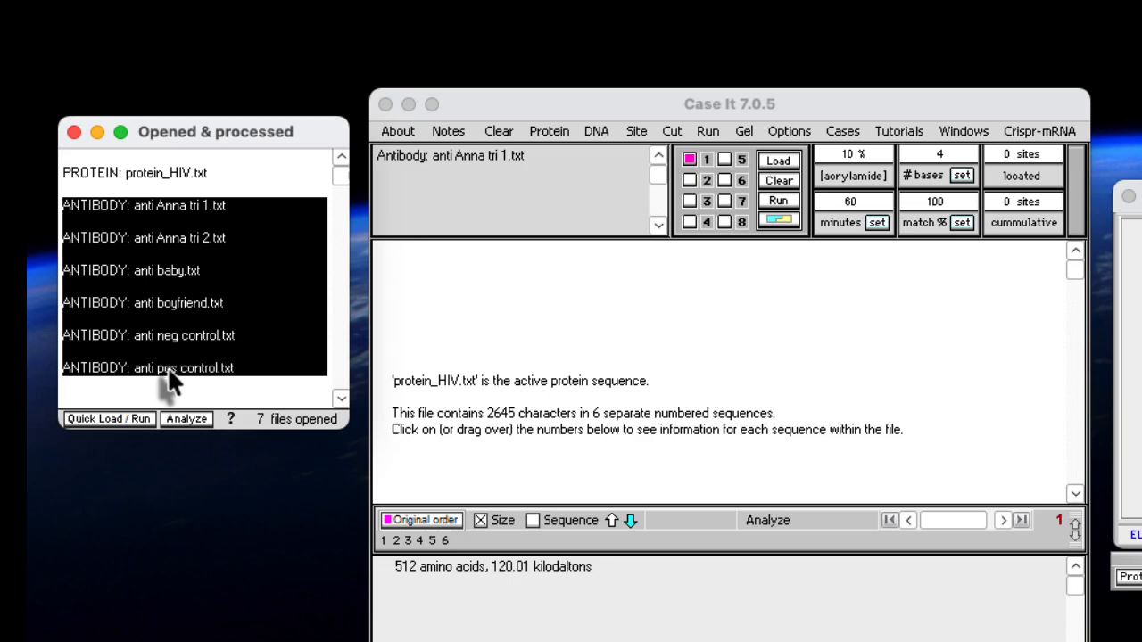
{"action": "left_click", "coordinate": [102, 419]}
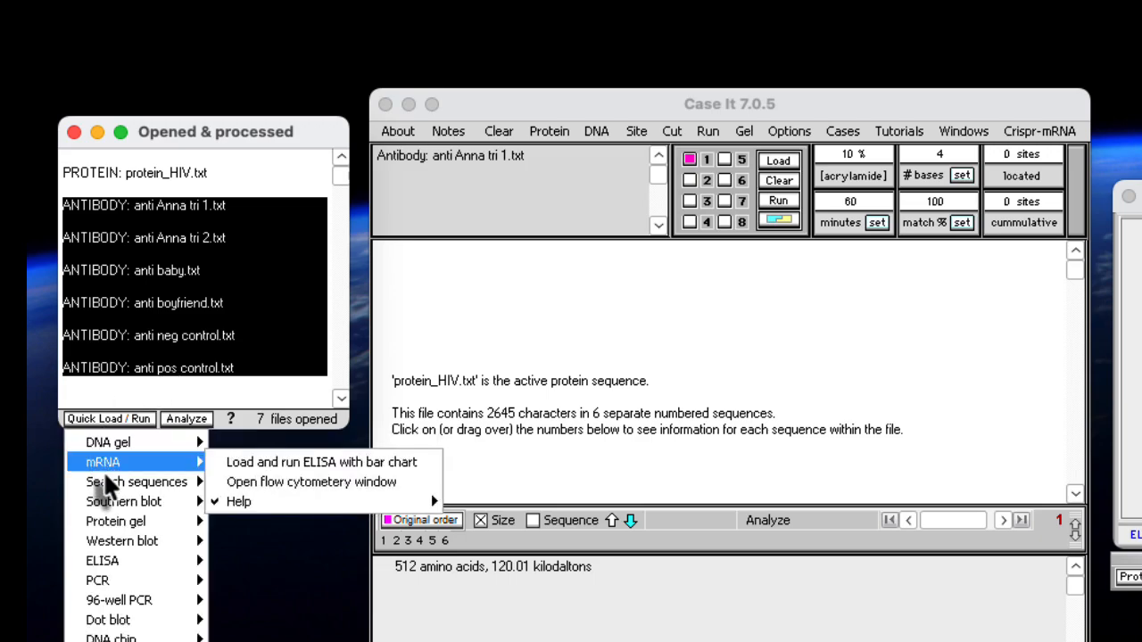
{"action": "mouse_move", "coordinate": [120, 541]}
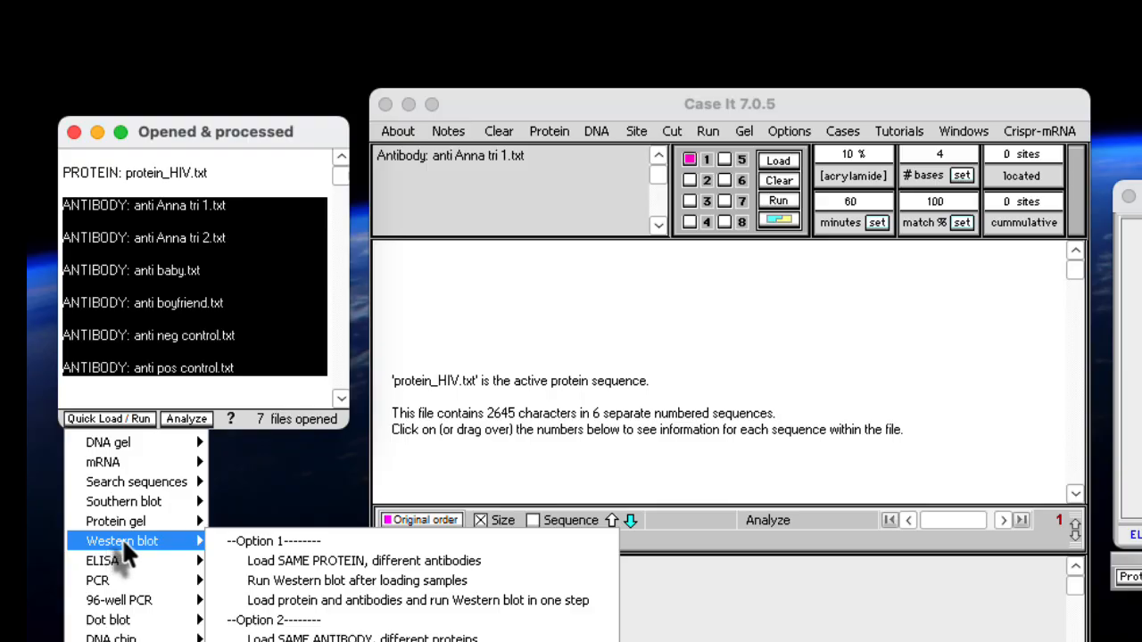
{"action": "left_click", "coordinate": [525, 562]}
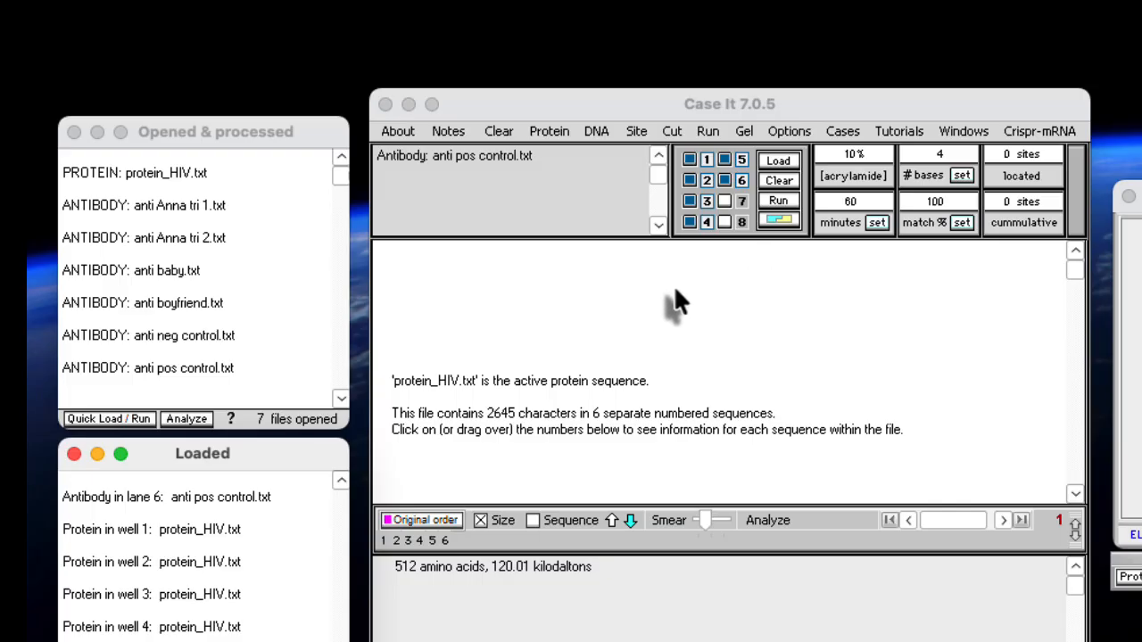
Run the Western blot on the loaded samples
{"action": "left_click", "coordinate": [108, 419]}
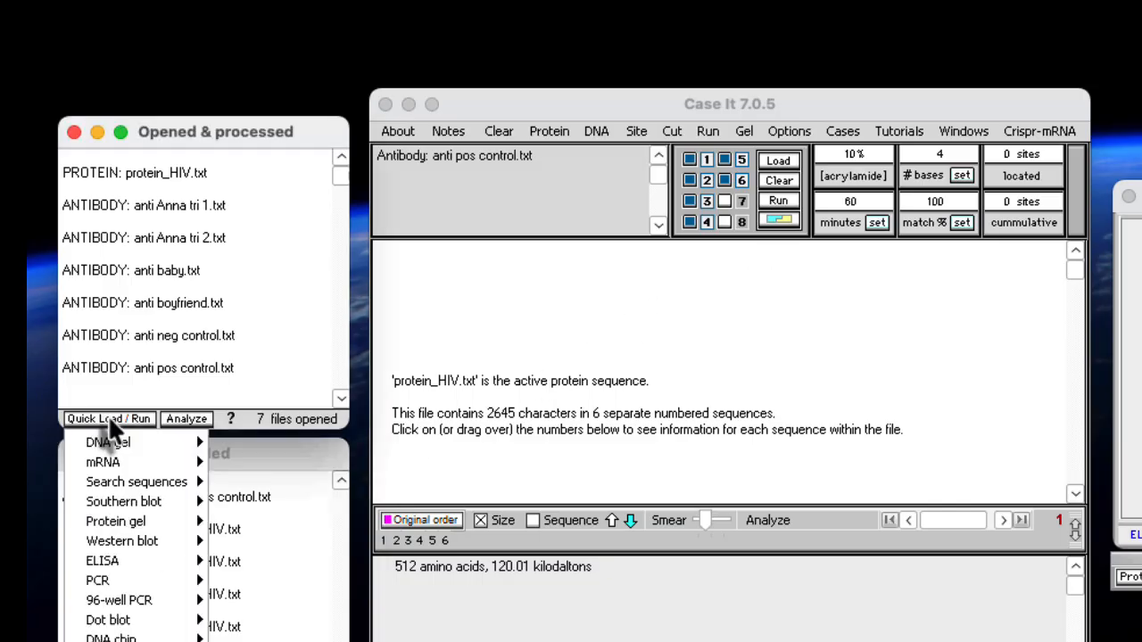
{"action": "mouse_move", "coordinate": [114, 442]}
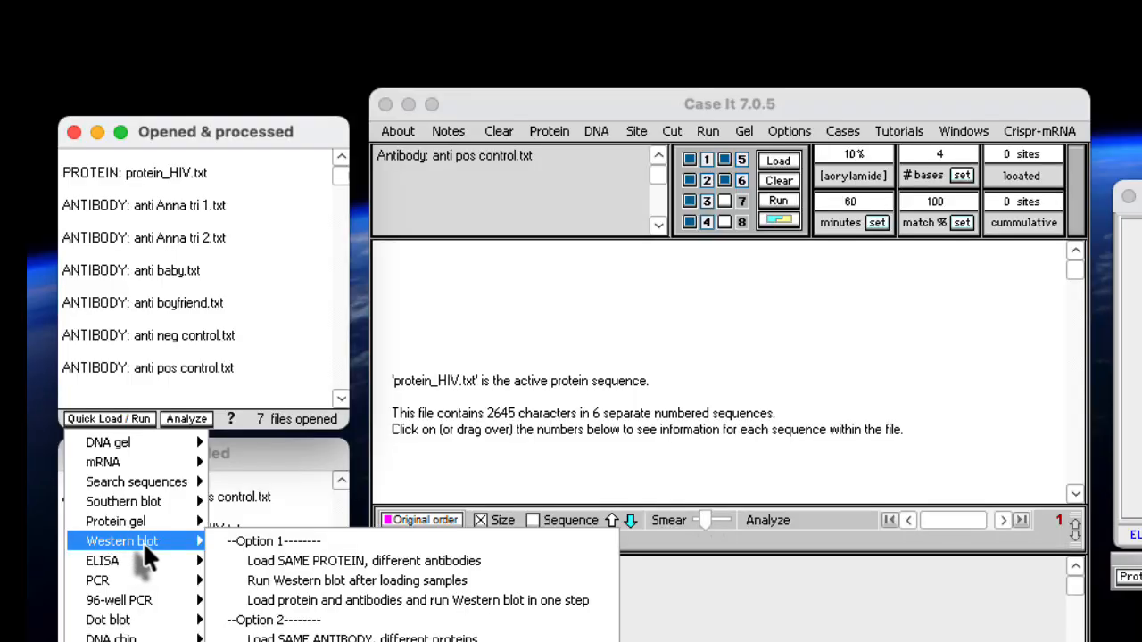
{"action": "left_click", "coordinate": [496, 581]}
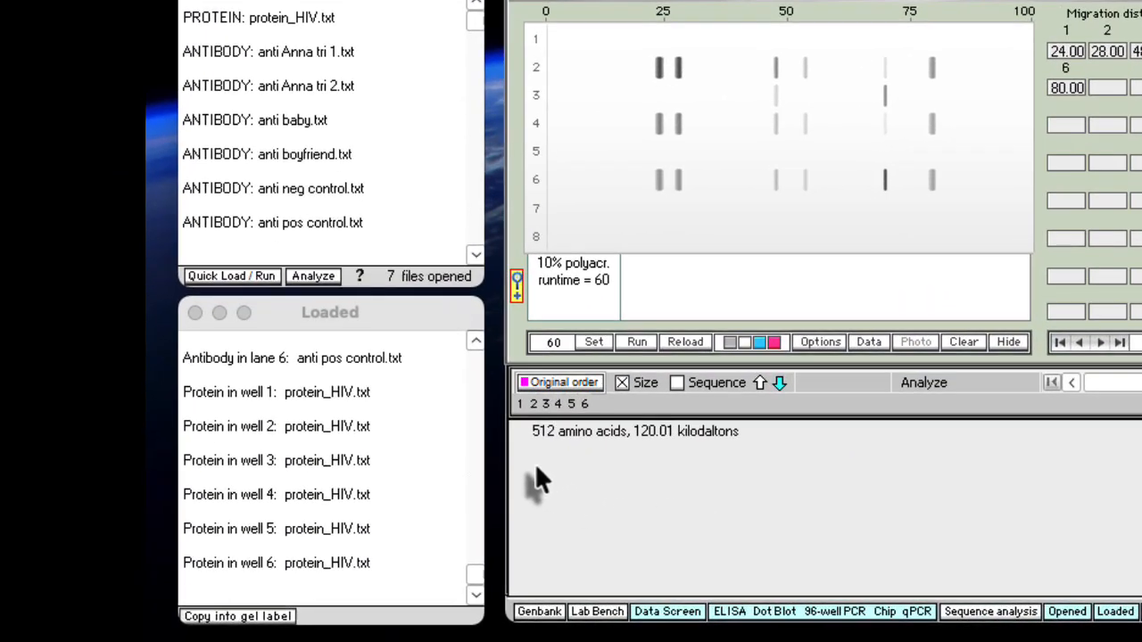
Copy the lane numbers and antibody names of lanes 1 to 3 from the Loaded list into the gel label
{"action": "left_click", "coordinate": [456, 353]}
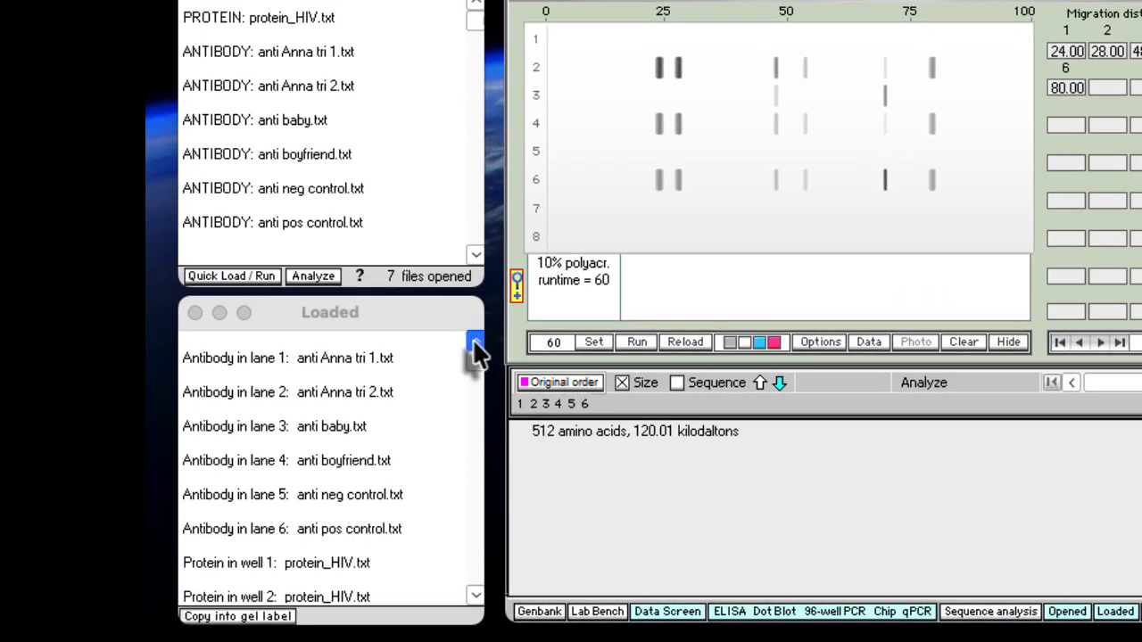
{"action": "left_click", "coordinate": [280, 359]}
{"action": "left_click_drag", "start_coordinate": [280, 360], "coordinate": [377, 355]}
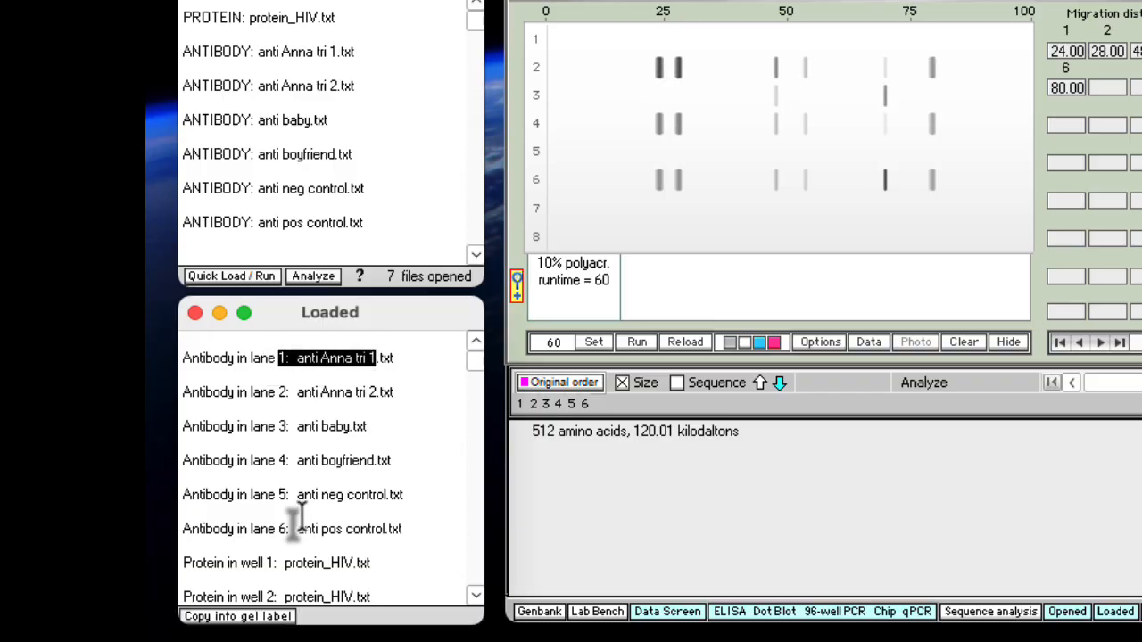
{"action": "left_click", "coordinate": [241, 618]}
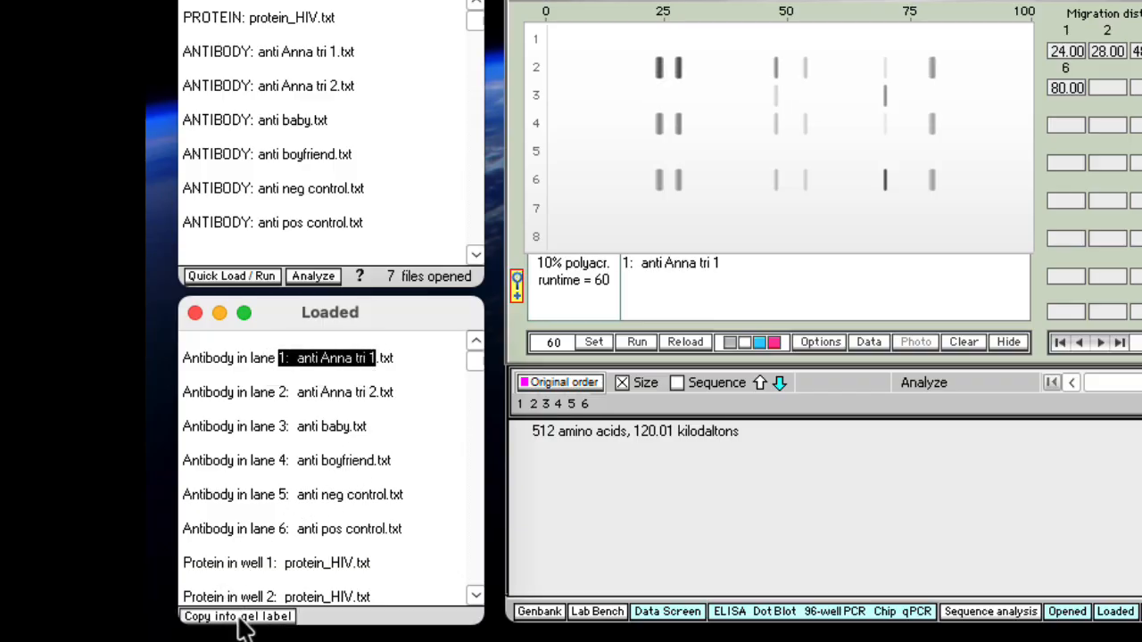
{"action": "left_click_drag", "start_coordinate": [278, 393], "coordinate": [370, 394]}
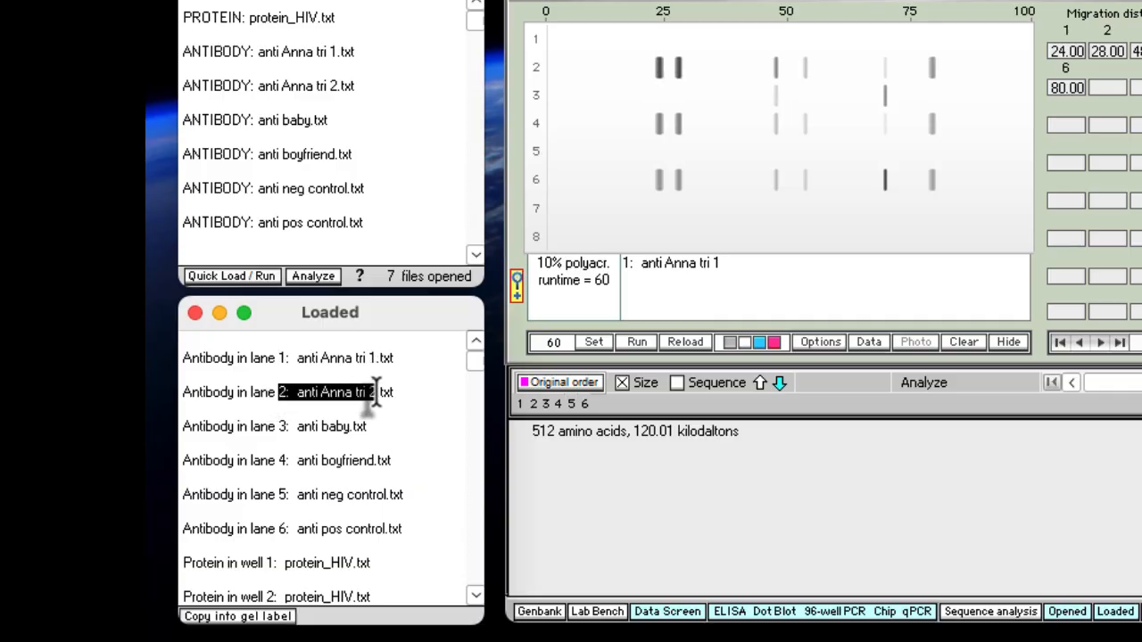
{"action": "left_click", "coordinate": [241, 617]}
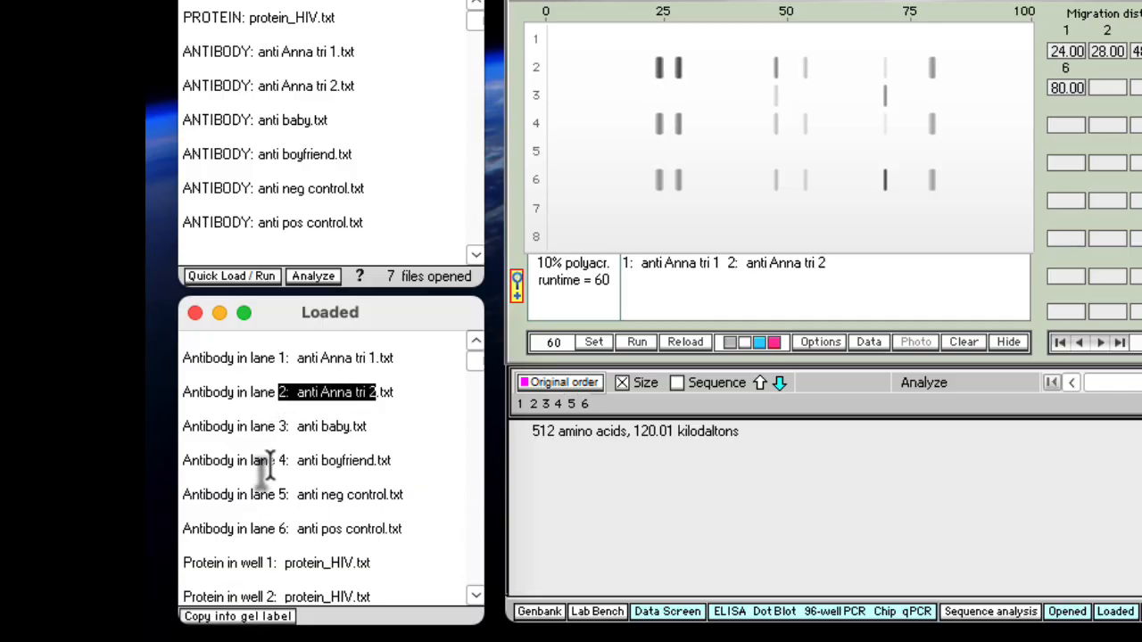
{"action": "left_click", "coordinate": [290, 432]}
{"action": "left_click_drag", "start_coordinate": [290, 432], "coordinate": [352, 434]}
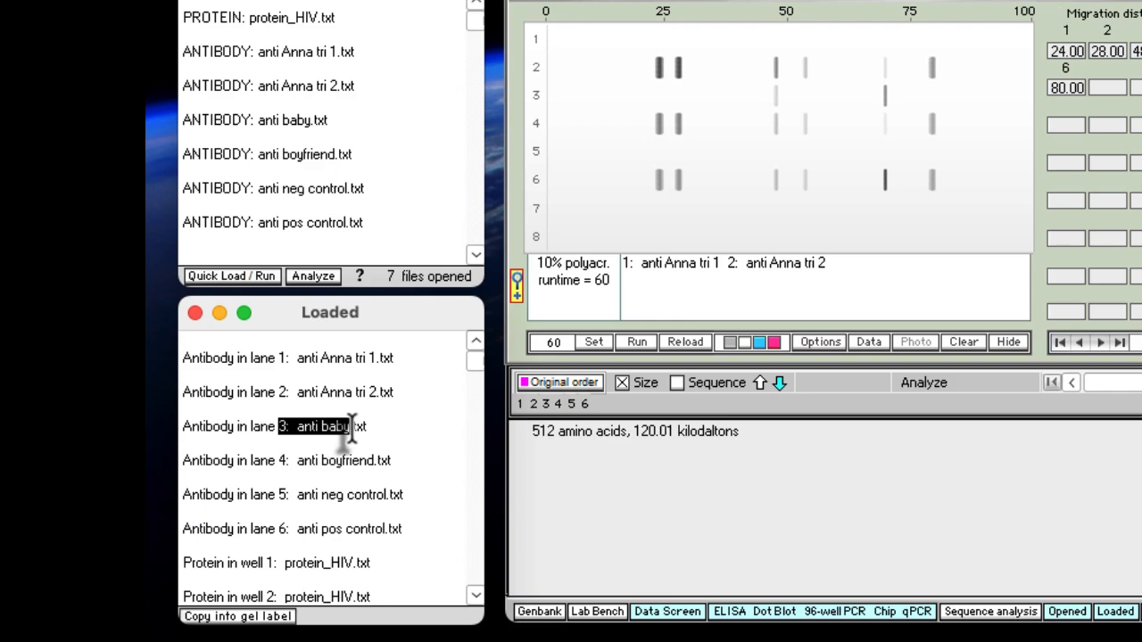
{"action": "left_click", "coordinate": [219, 621]}
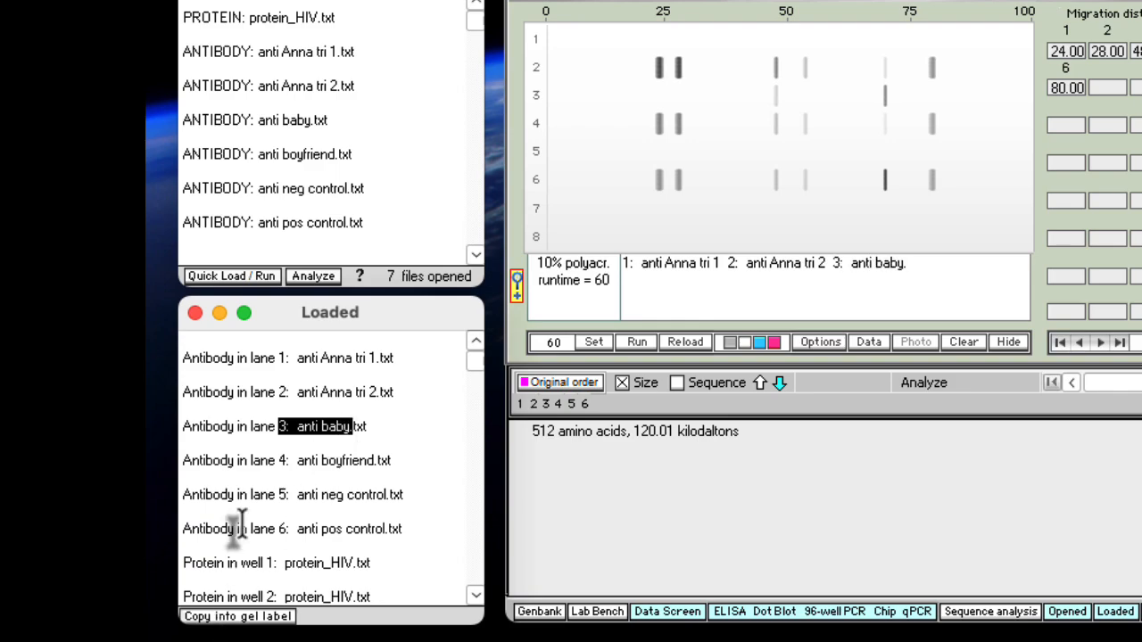
Add the lane numbers and antibody names of lanes 4 to 6 from the Loaded list to the gel label
{"action": "left_click", "coordinate": [279, 461]}
{"action": "left_click_drag", "start_coordinate": [279, 460], "coordinate": [369, 469]}
{"action": "left_click", "coordinate": [263, 624]}
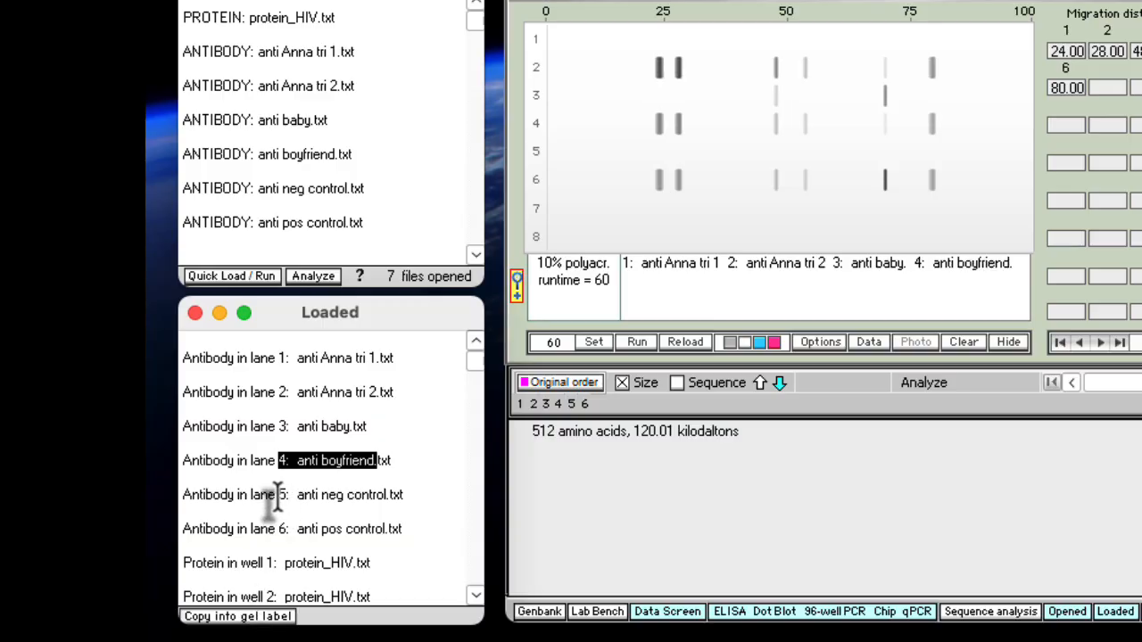
{"action": "left_click_drag", "start_coordinate": [279, 495], "coordinate": [389, 496]}
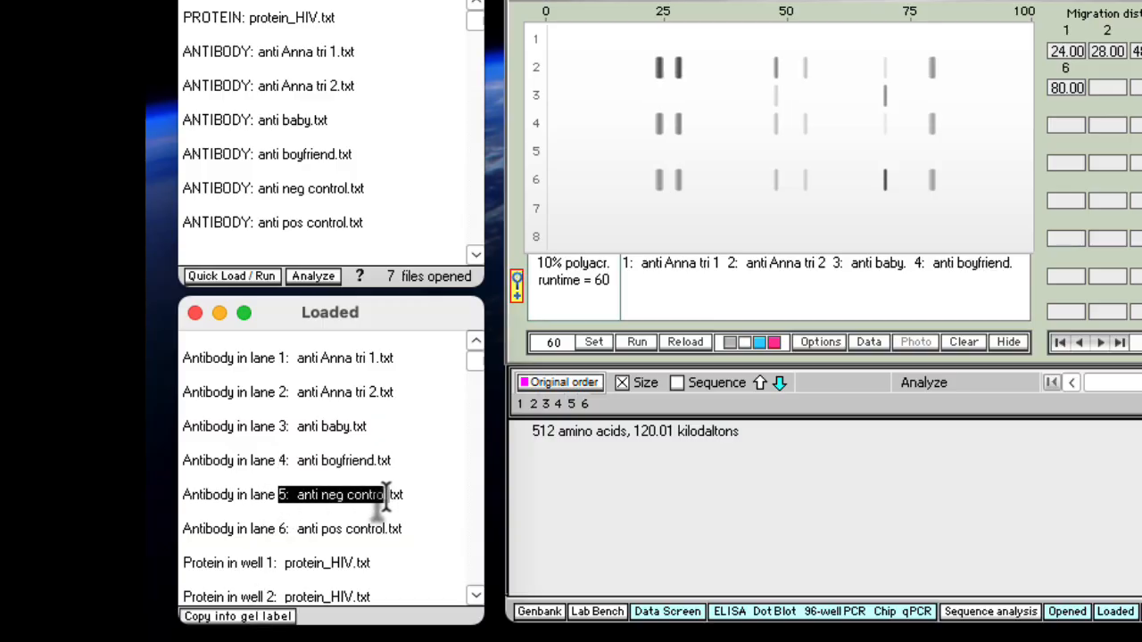
{"action": "left_click", "coordinate": [243, 618]}
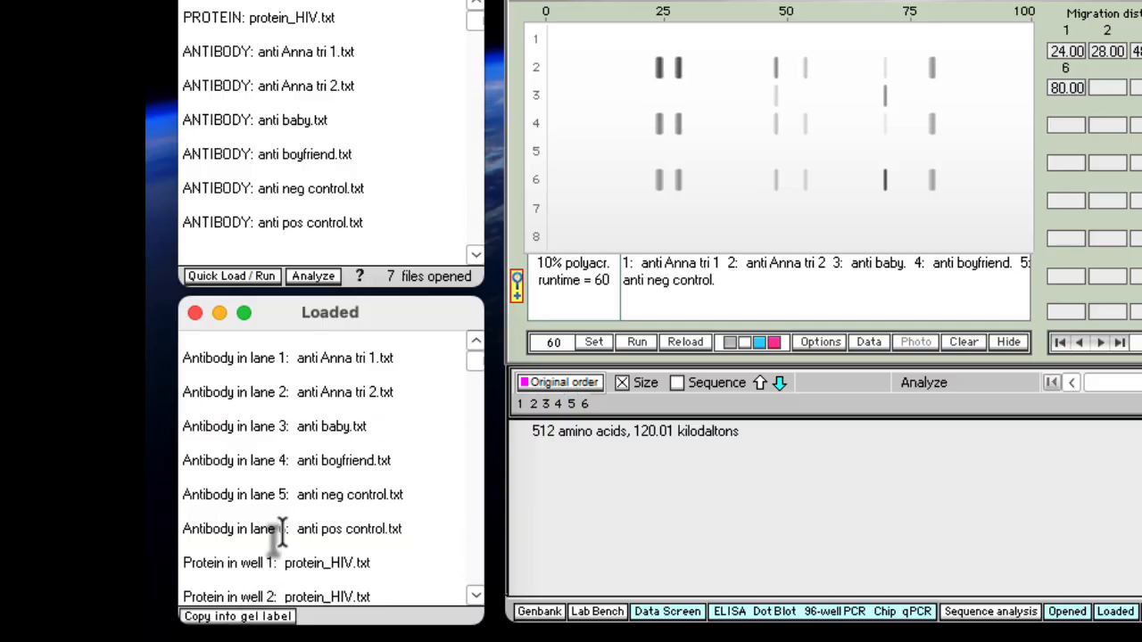
{"action": "left_click_drag", "start_coordinate": [279, 529], "coordinate": [389, 530]}
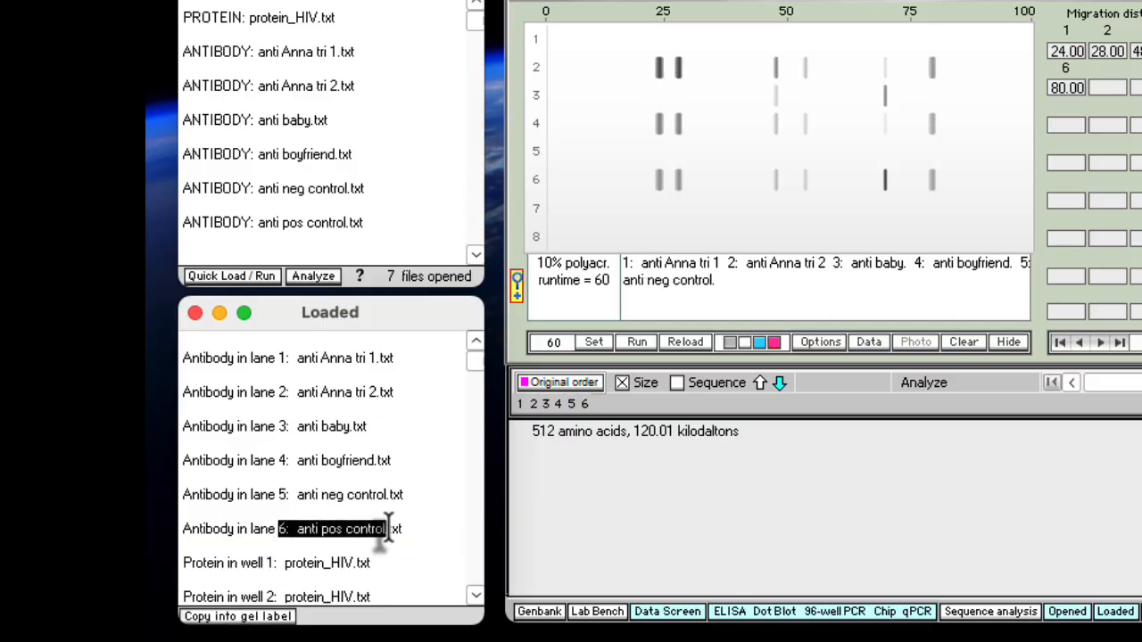
{"action": "left_click", "coordinate": [251, 619]}
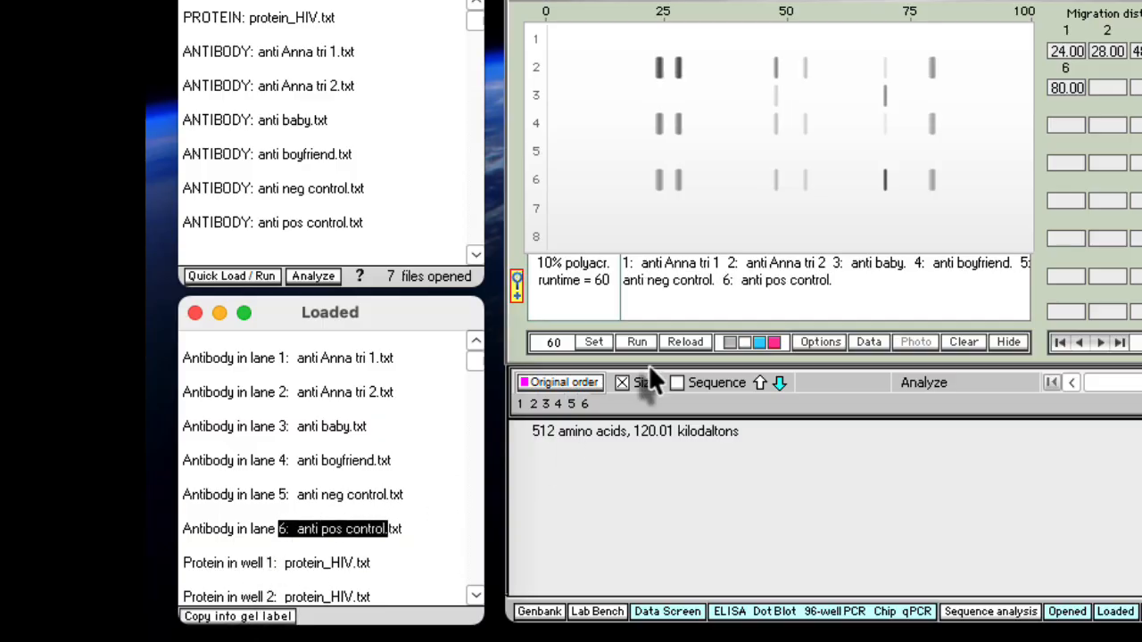
Arrange the gel label text in two aligned rows, with lanes 1 to 3 above lanes 4 to 6
{"action": "left_click", "coordinate": [727, 265]}
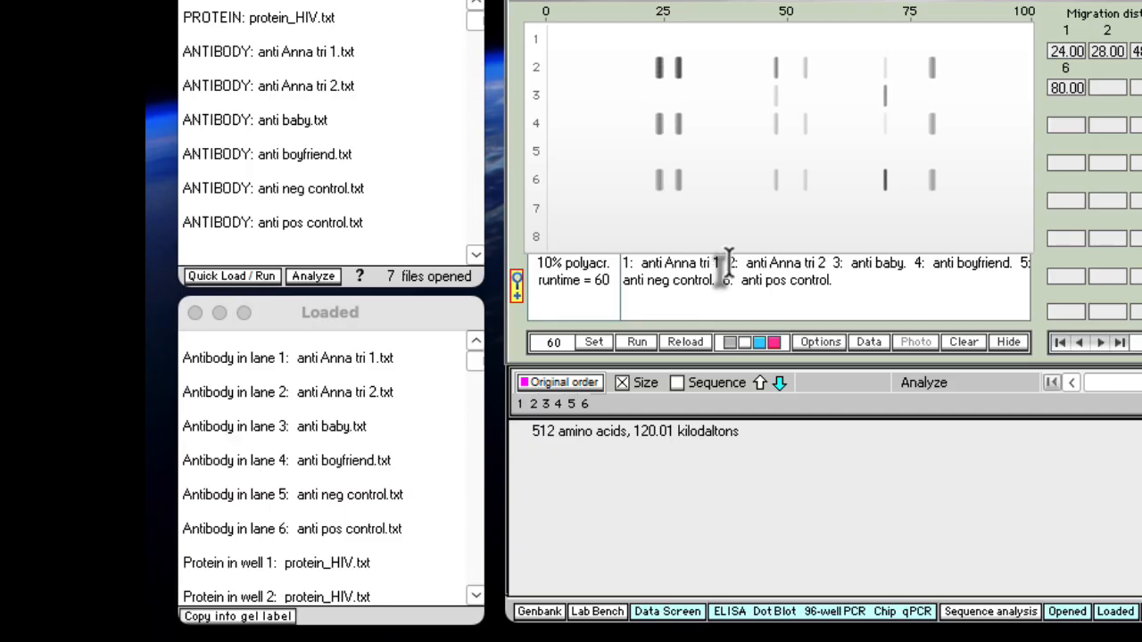
{"action": "left_click", "coordinate": [845, 264]}
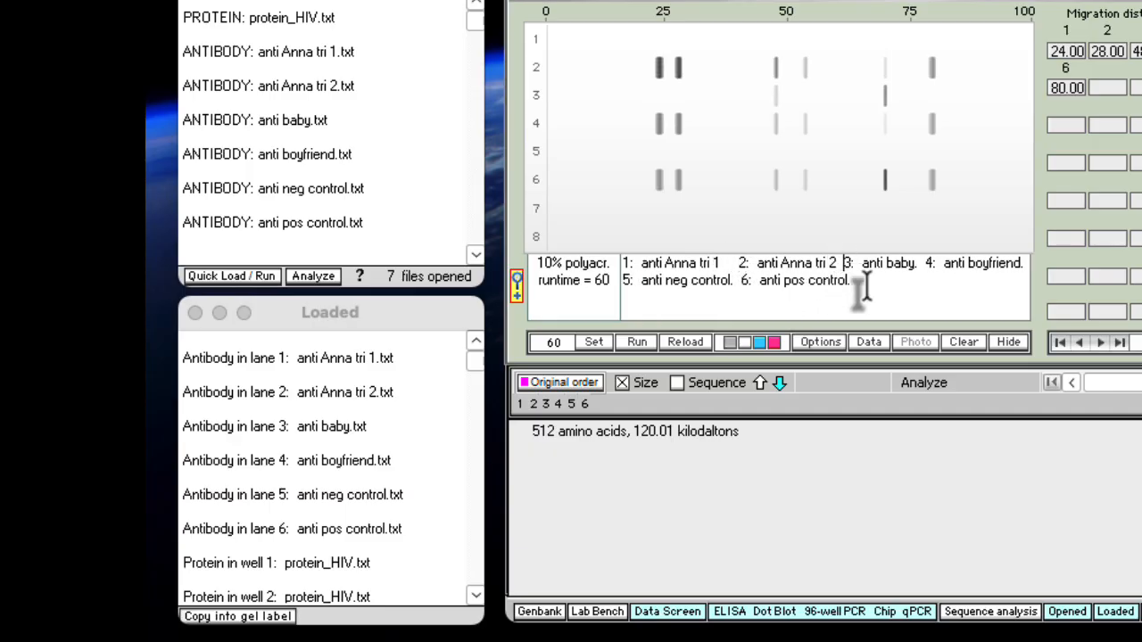
{"action": "left_click", "coordinate": [940, 264]}
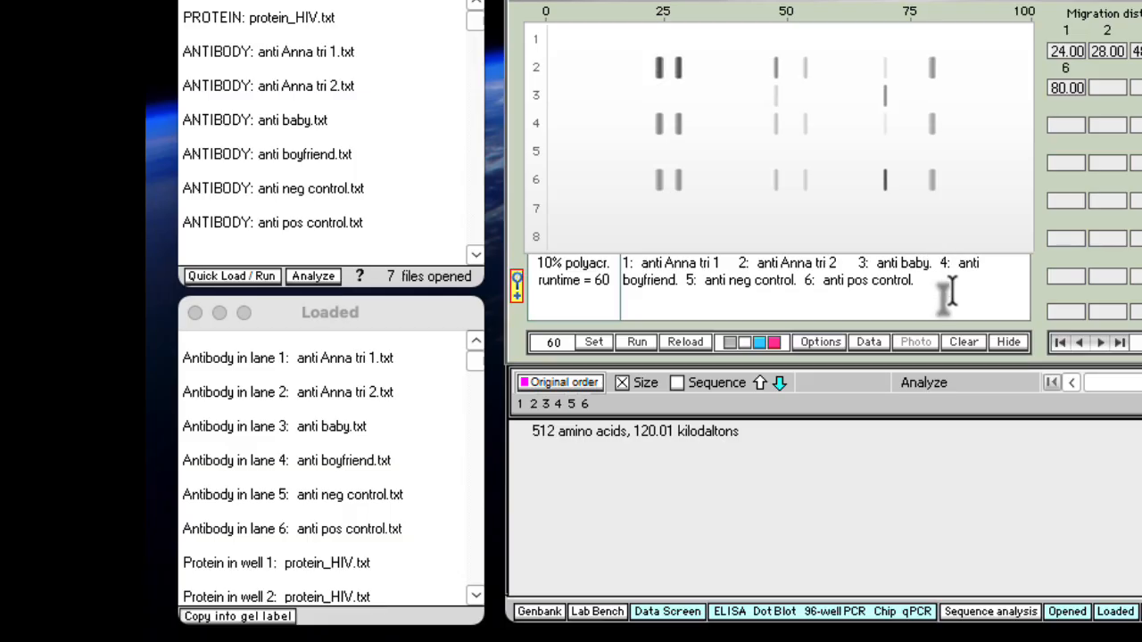
{"action": "key", "text": "Return"}
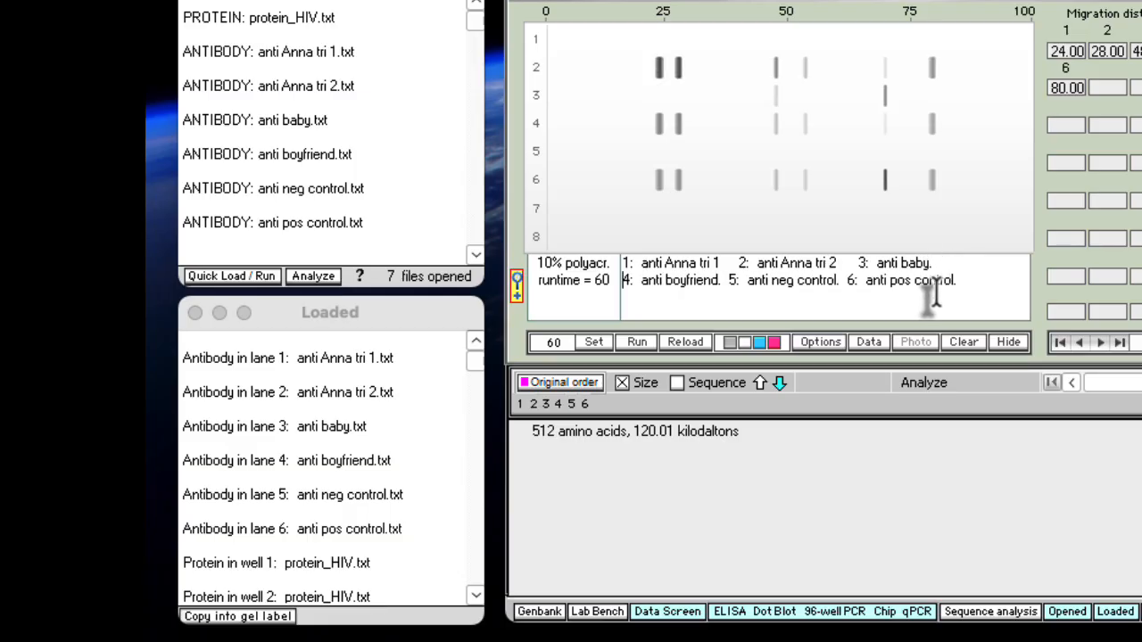
{"action": "left_click", "coordinate": [727, 280]}
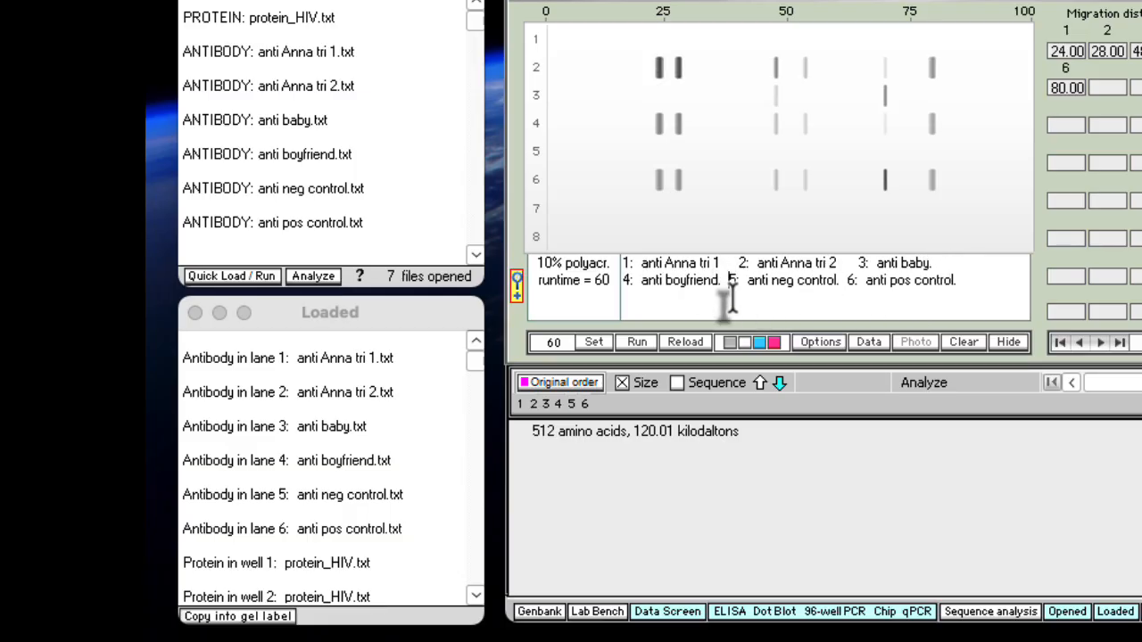
{"action": "left_click", "coordinate": [862, 280]}
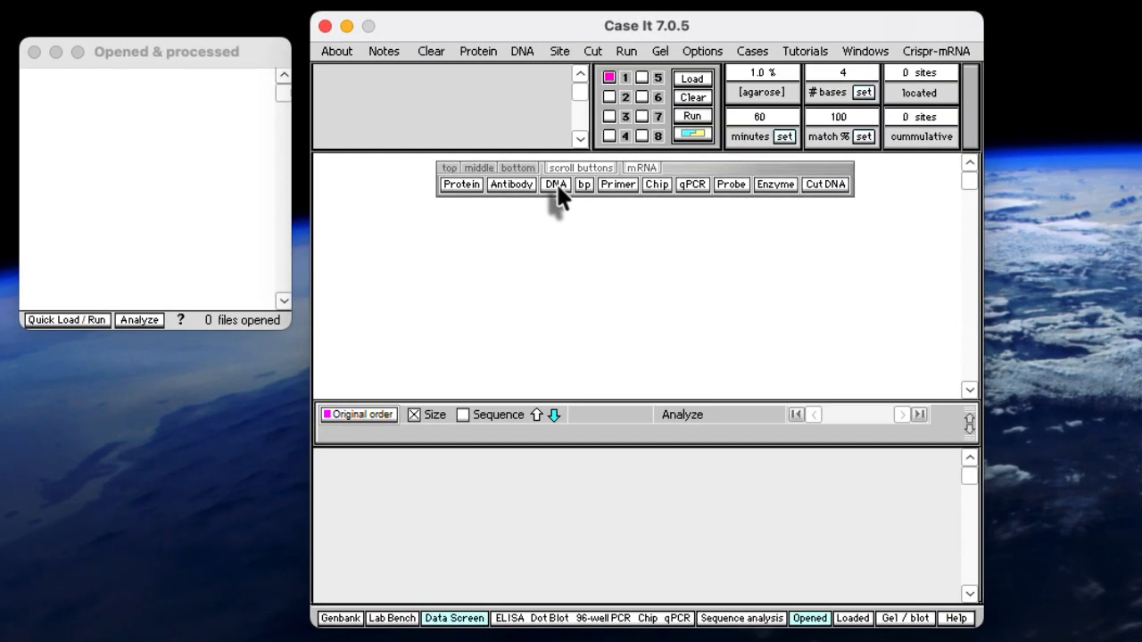
Open the 1, 3 and 6 mo DNA files from the first US HIV patient's Viral Load folder, plus primers HIV.txt
{"action": "left_click", "coordinate": [555, 189]}
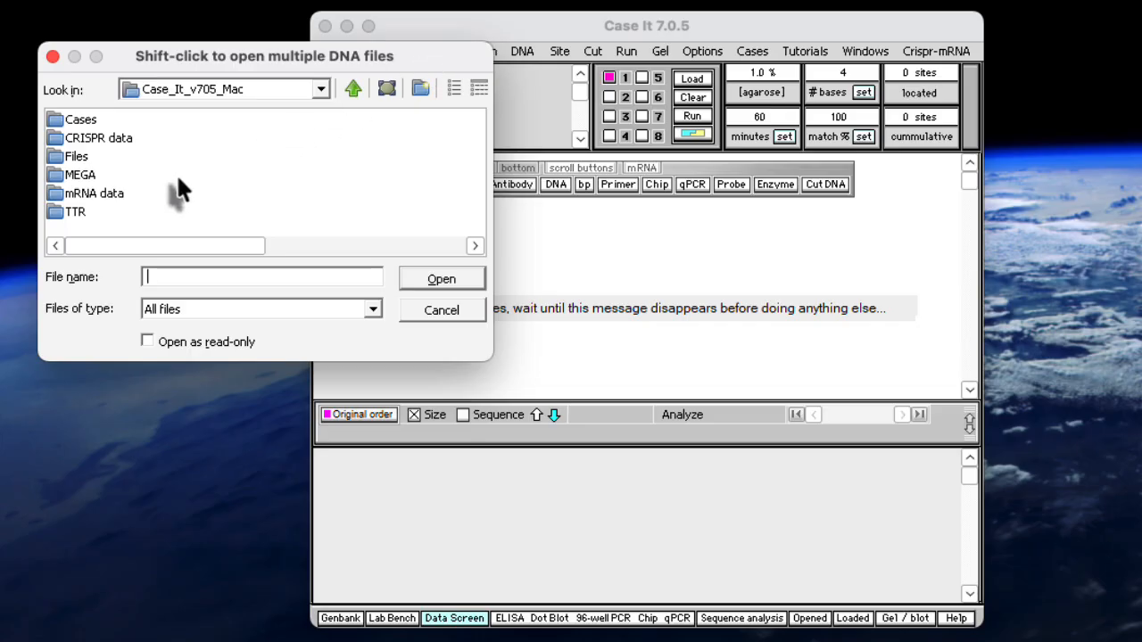
{"action": "double_click", "coordinate": [53, 121]}
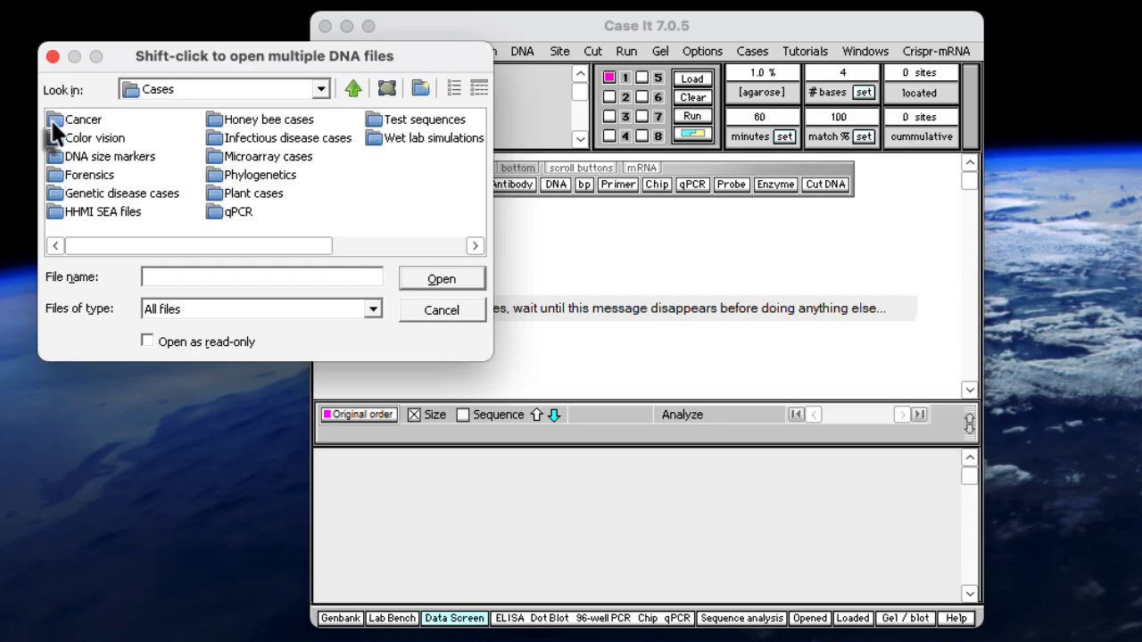
{"action": "double_click", "coordinate": [221, 141]}
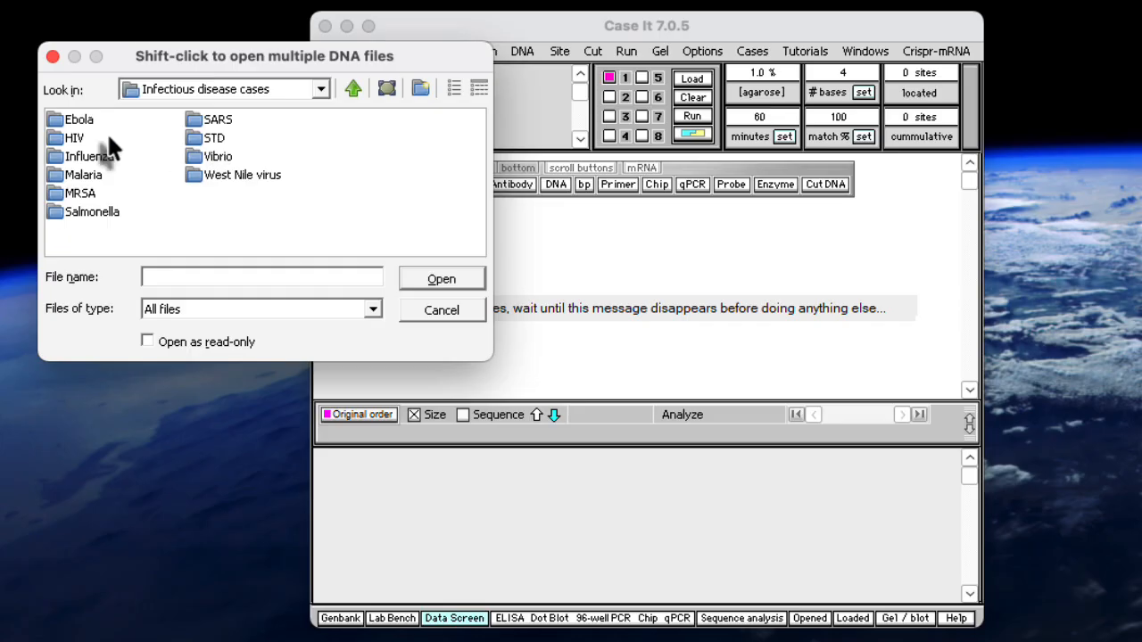
{"action": "double_click", "coordinate": [59, 140]}
{"action": "double_click", "coordinate": [57, 138]}
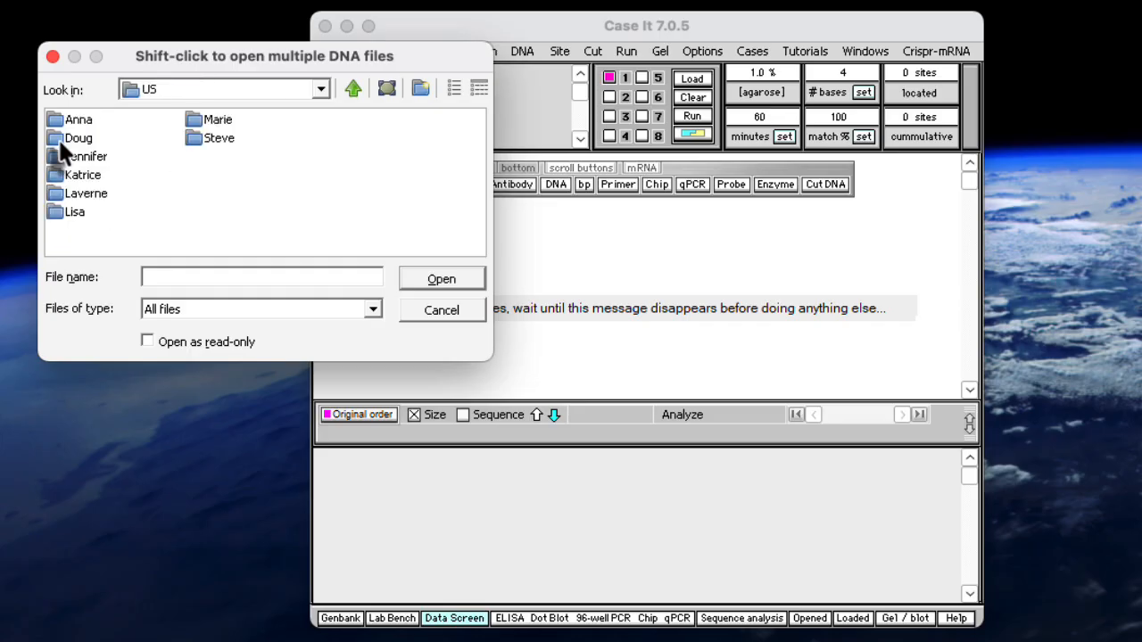
{"action": "double_click", "coordinate": [56, 120]}
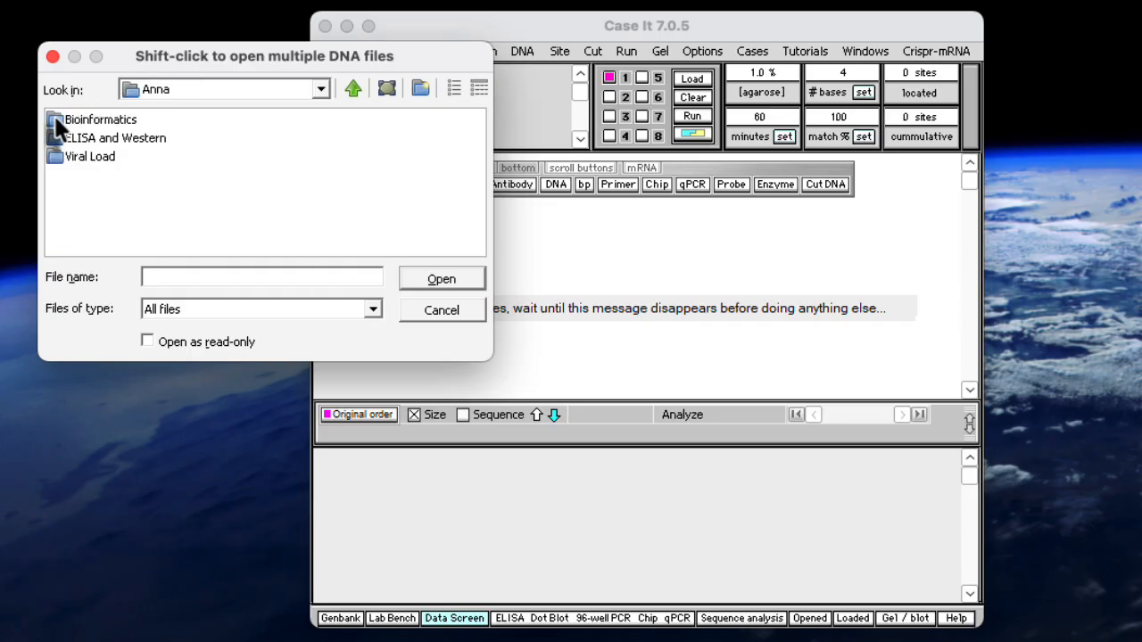
{"action": "double_click", "coordinate": [53, 155]}
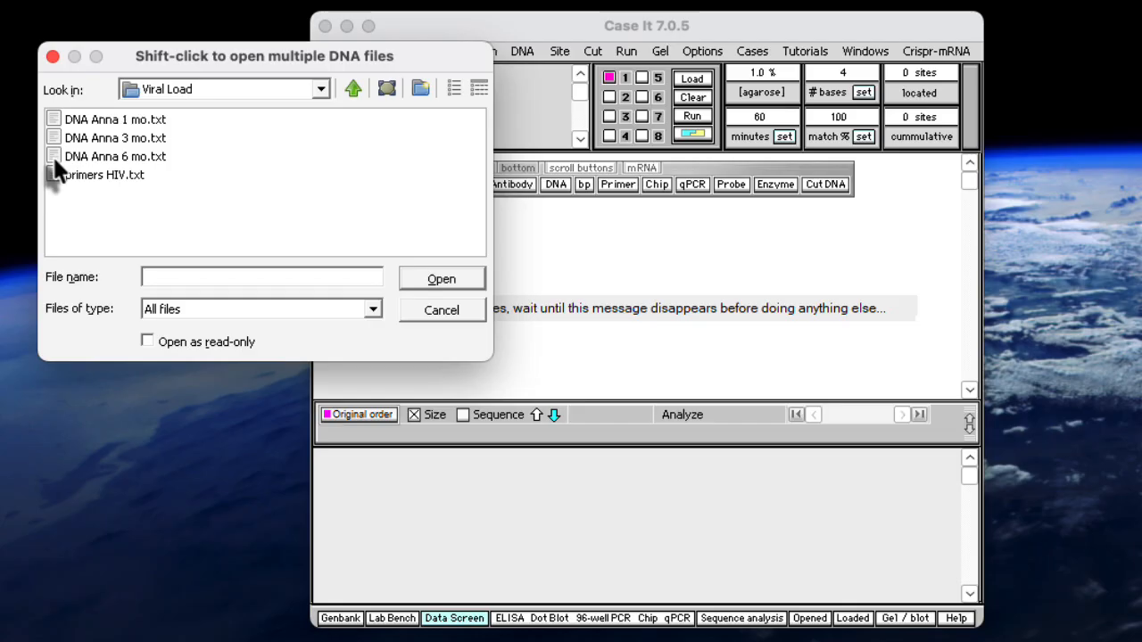
{"action": "left_click", "coordinate": [50, 117]}
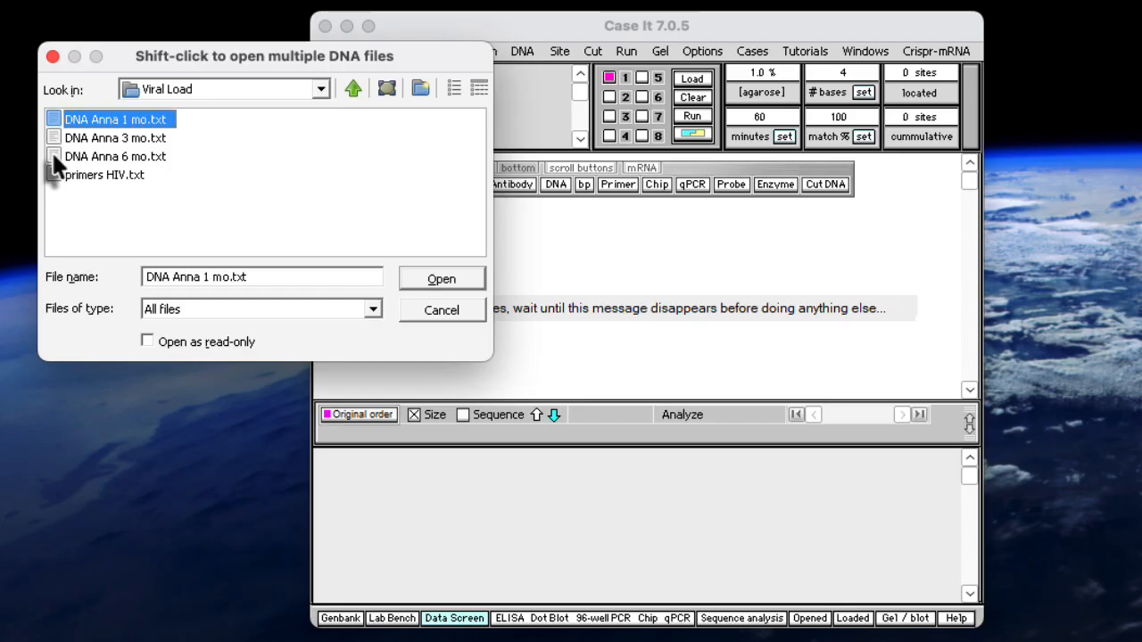
{"action": "left_click", "coordinate": [54, 156], "text": "shift"}
{"action": "key", "text": "Return"}
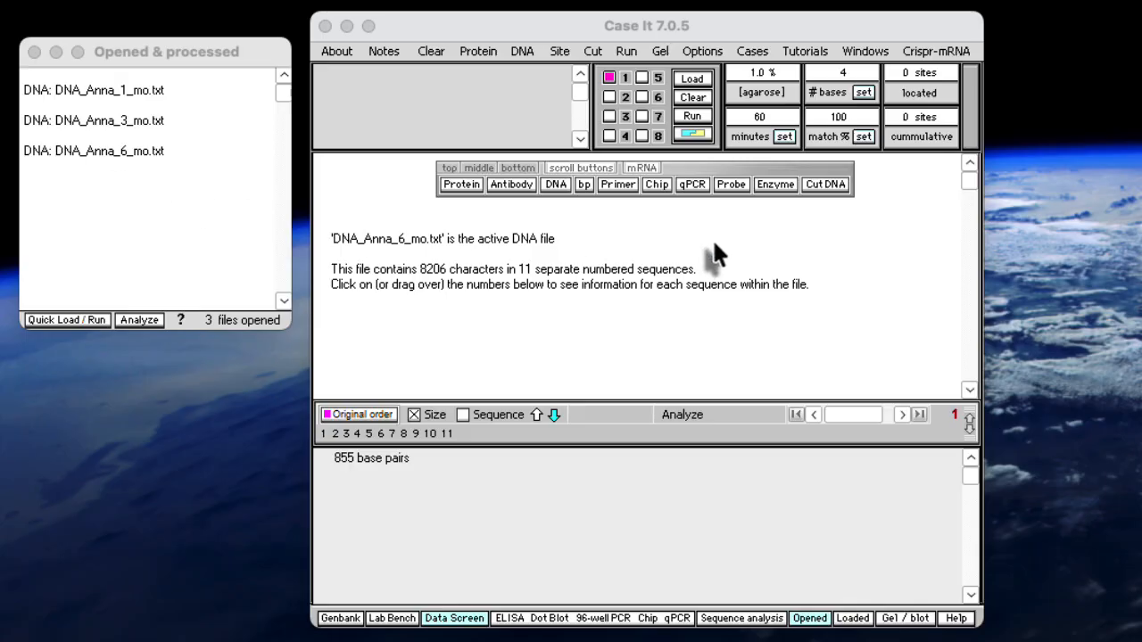
{"action": "left_click", "coordinate": [618, 185]}
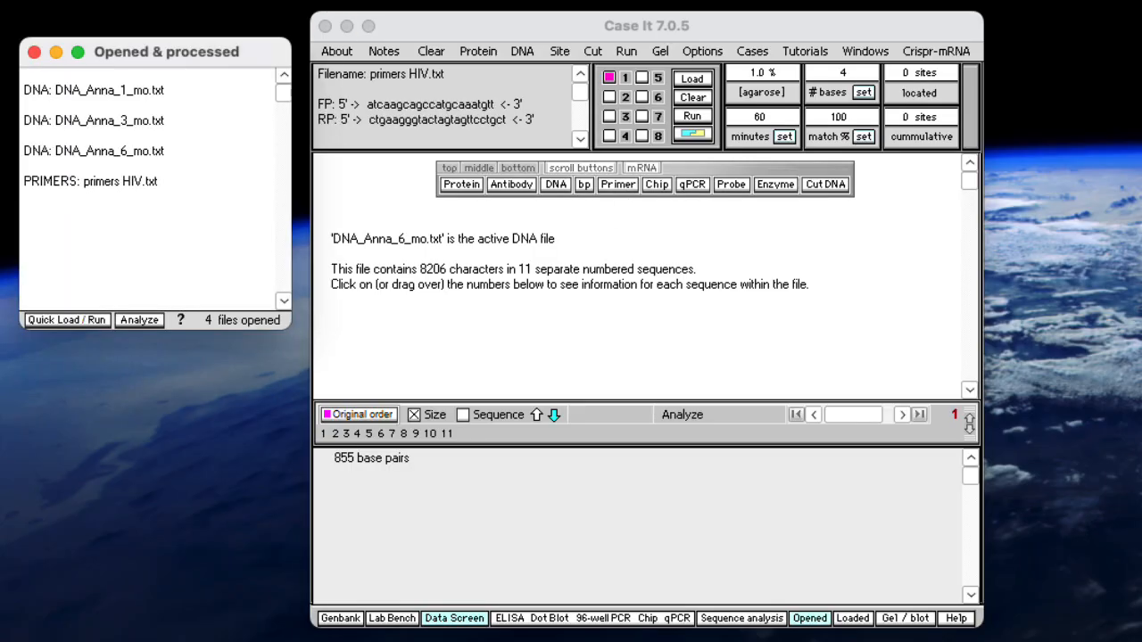
Load the HIV primers with the 1, 3 and 6 month DNA samples into the 96-well PCR plate
{"action": "left_click", "coordinate": [102, 90]}
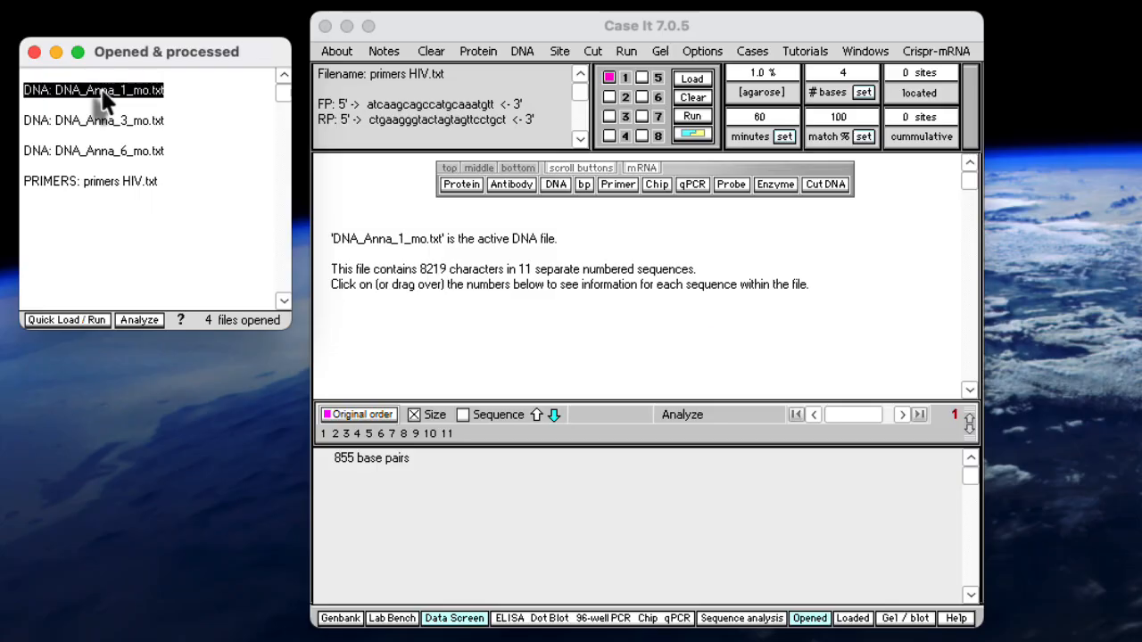
{"action": "left_click", "coordinate": [109, 148], "text": "shift"}
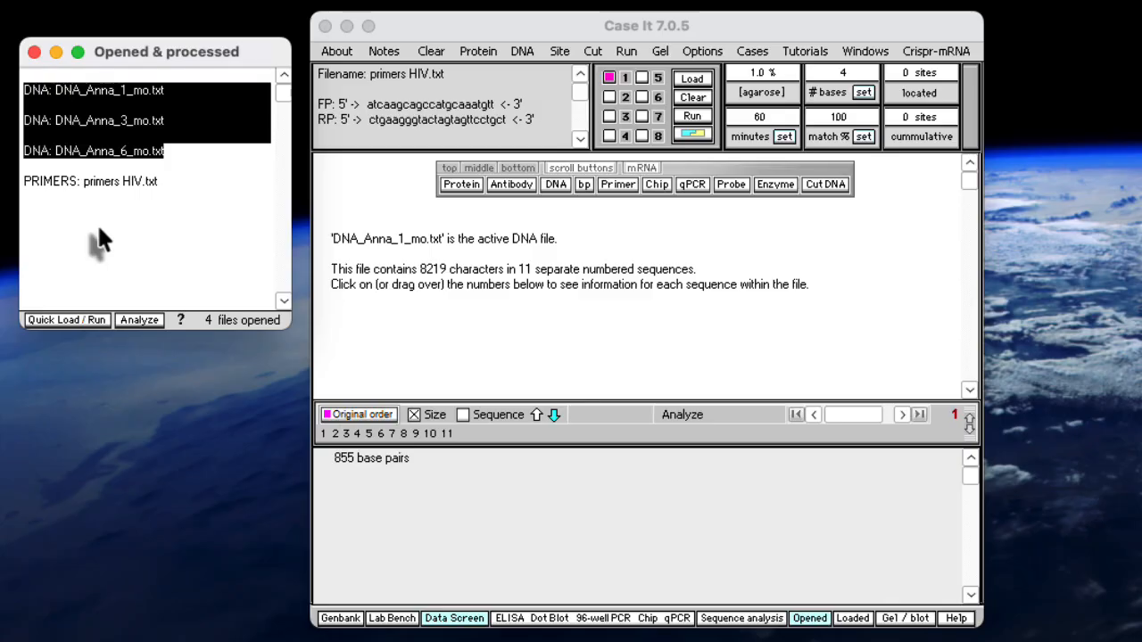
{"action": "left_click", "coordinate": [78, 322]}
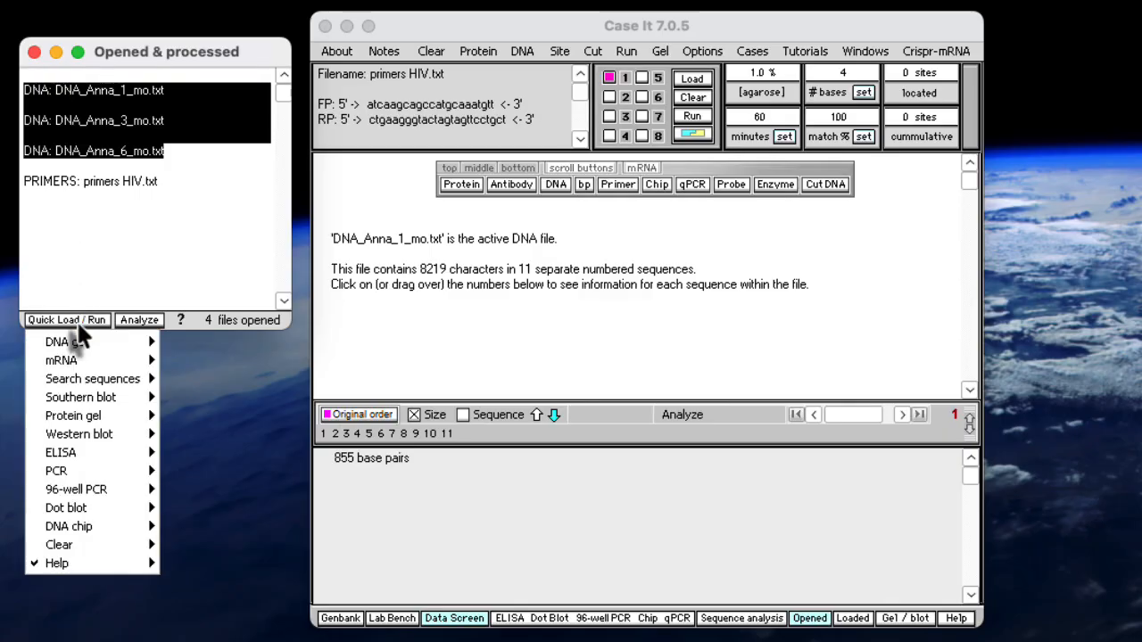
{"action": "mouse_move", "coordinate": [96, 493]}
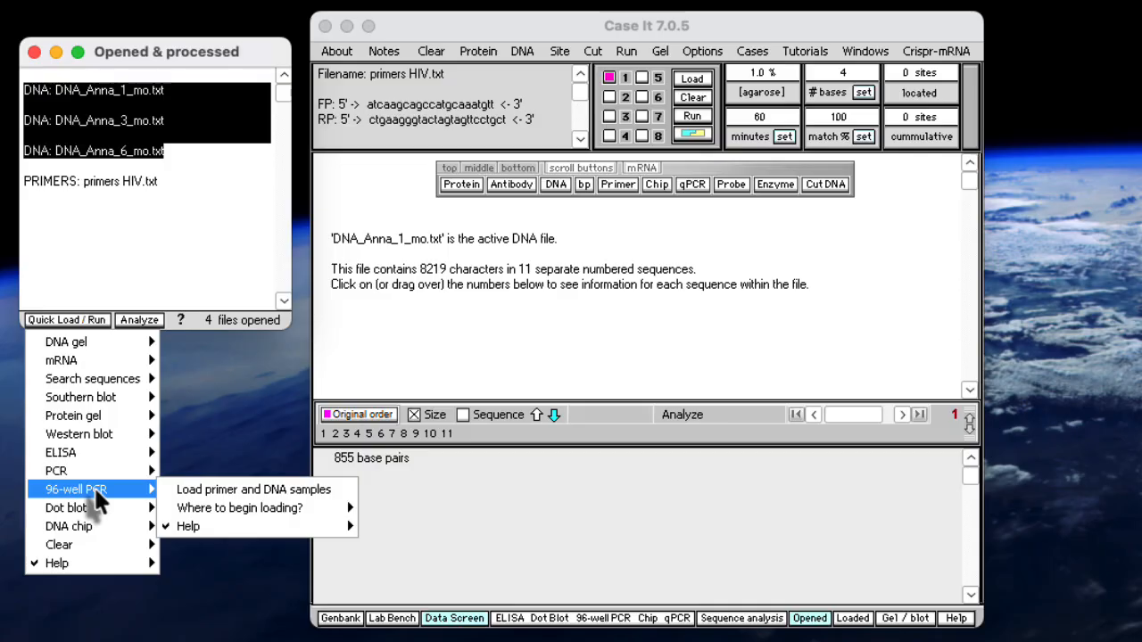
{"action": "left_click", "coordinate": [242, 496]}
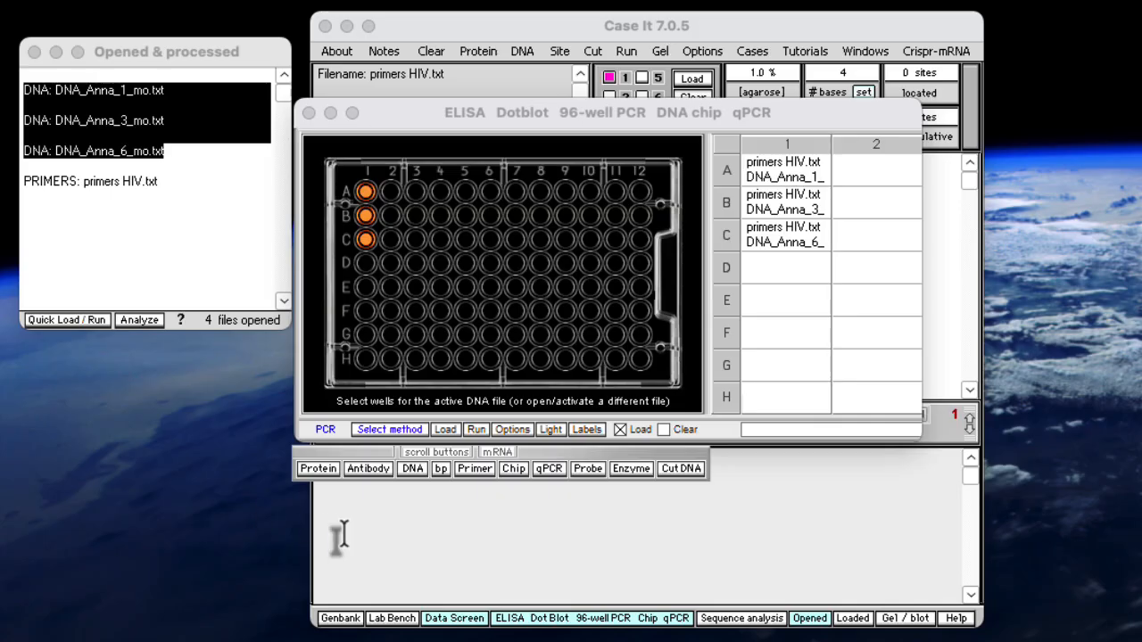
Run the 96-well PCR on the three loaded wells and show their viral load values
{"action": "left_click", "coordinate": [477, 430]}
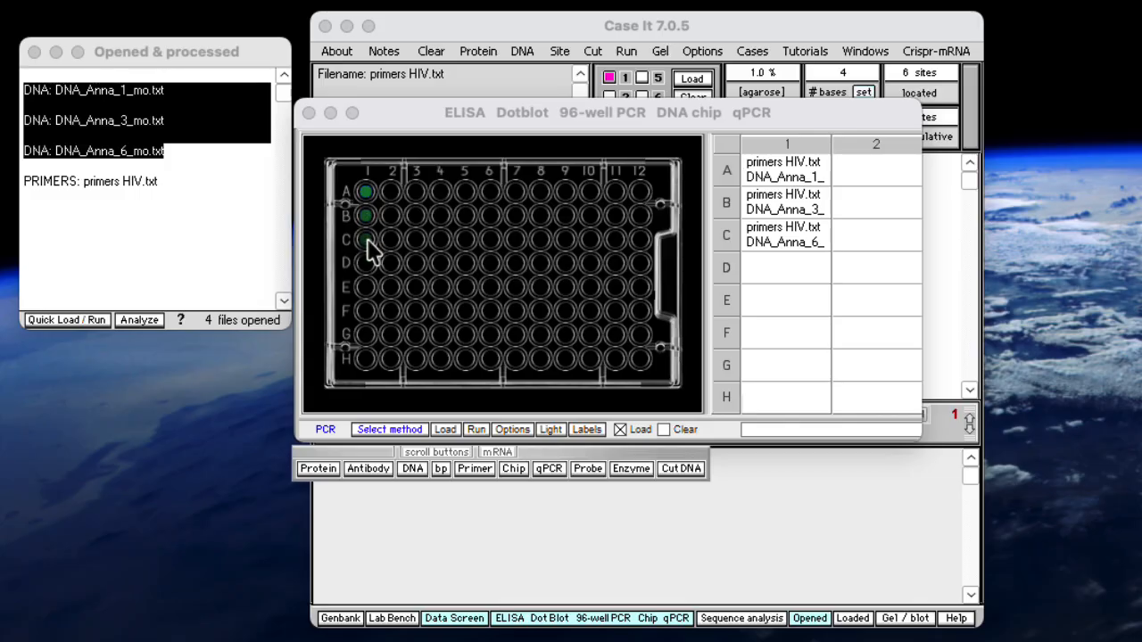
{"action": "left_click", "coordinate": [513, 430]}
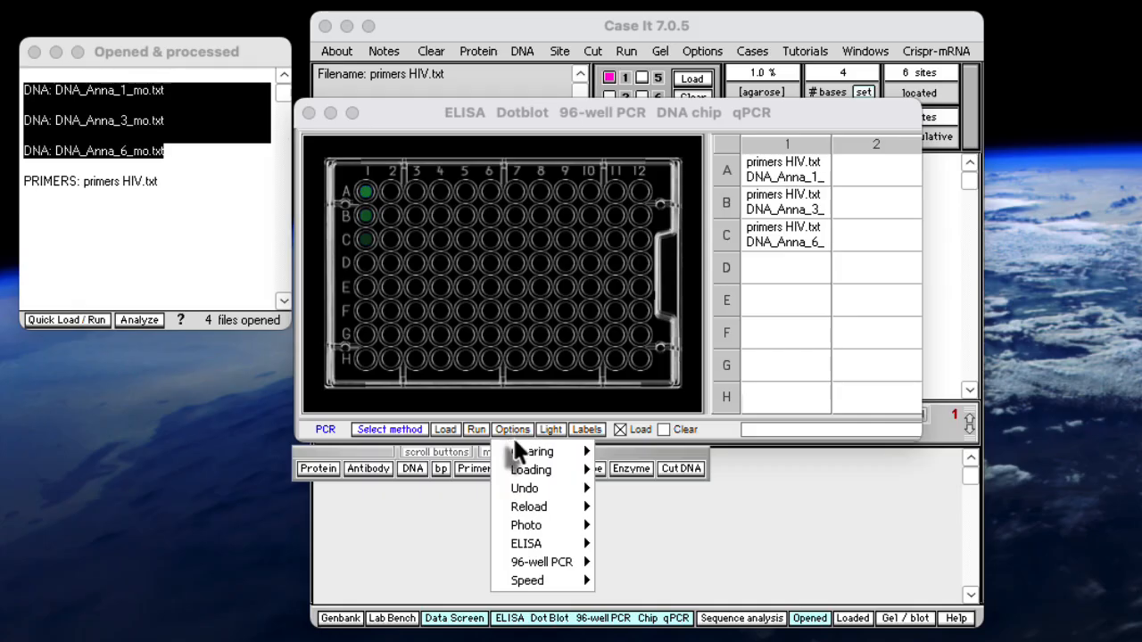
{"action": "mouse_move", "coordinate": [534, 546]}
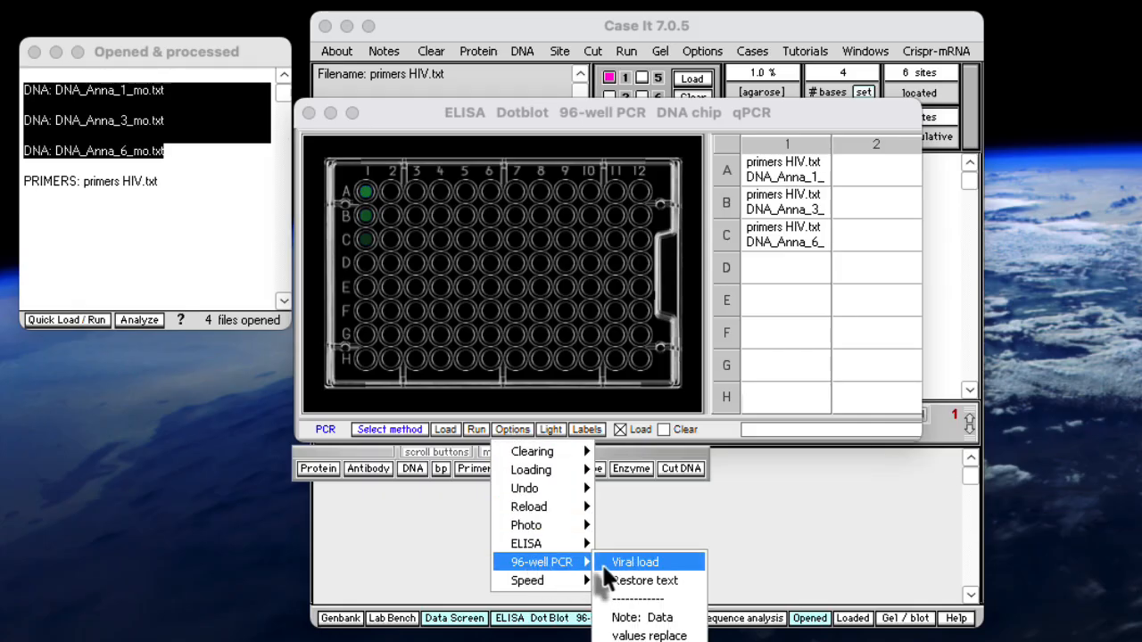
{"action": "left_click", "coordinate": [622, 564]}
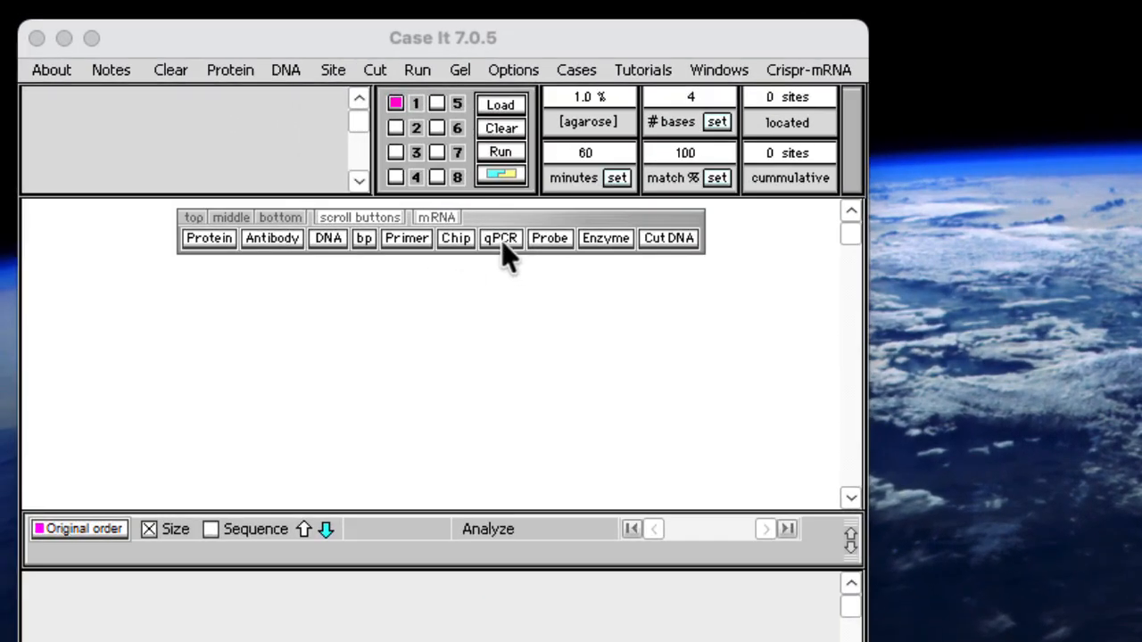
Open the qPCR fluorescence chart data file qPCR honeybee.csv
{"action": "left_click", "coordinate": [501, 240]}
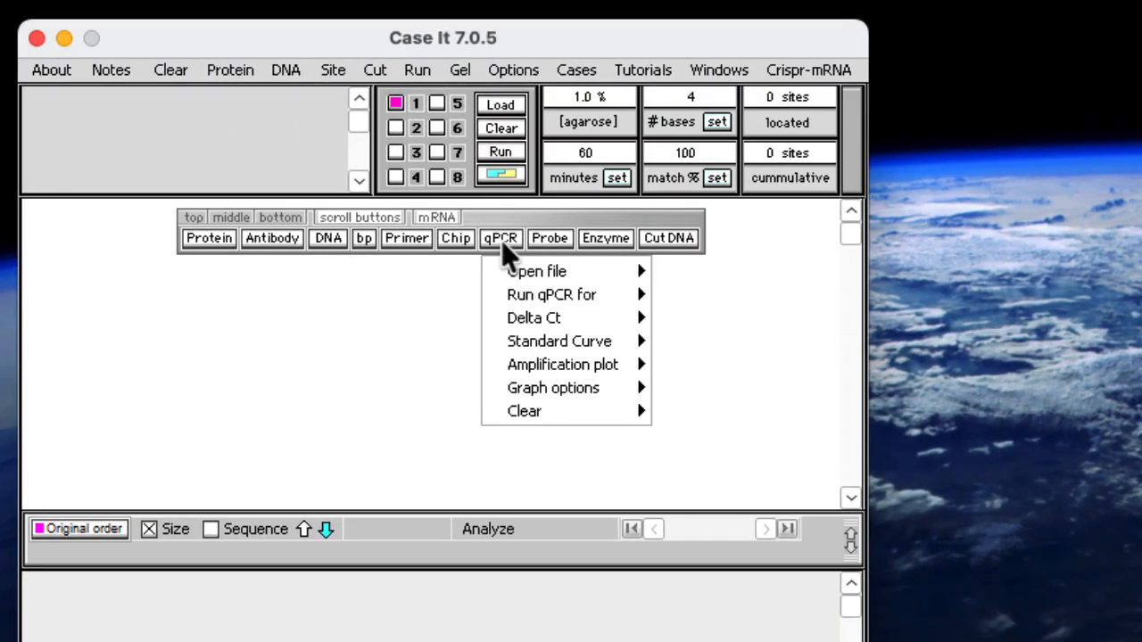
{"action": "mouse_move", "coordinate": [518, 276]}
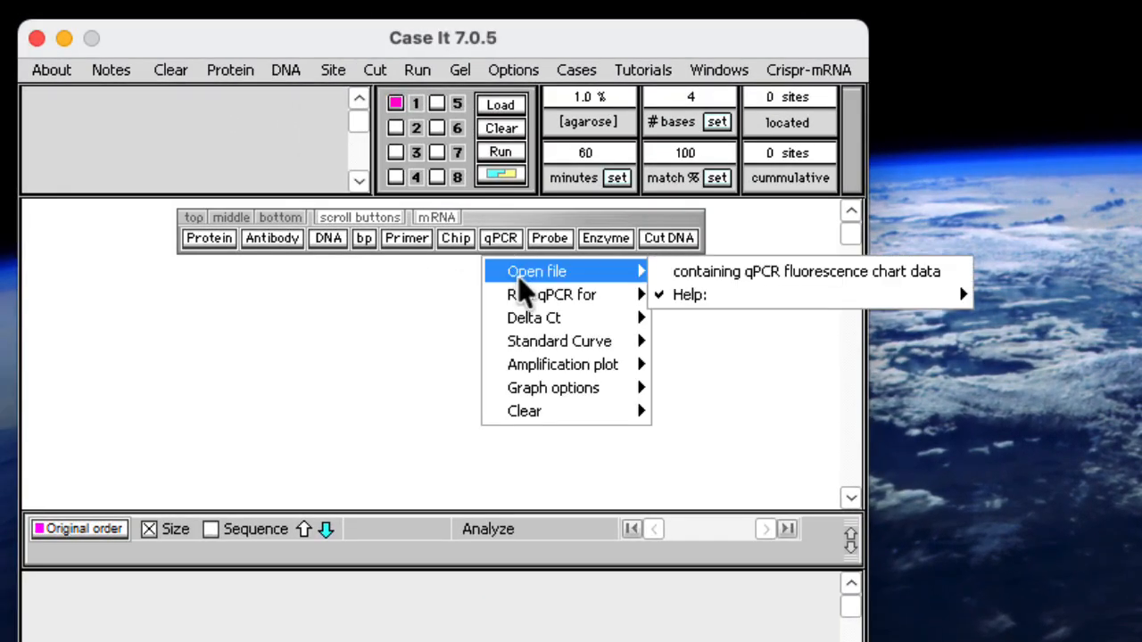
{"action": "left_click", "coordinate": [685, 269]}
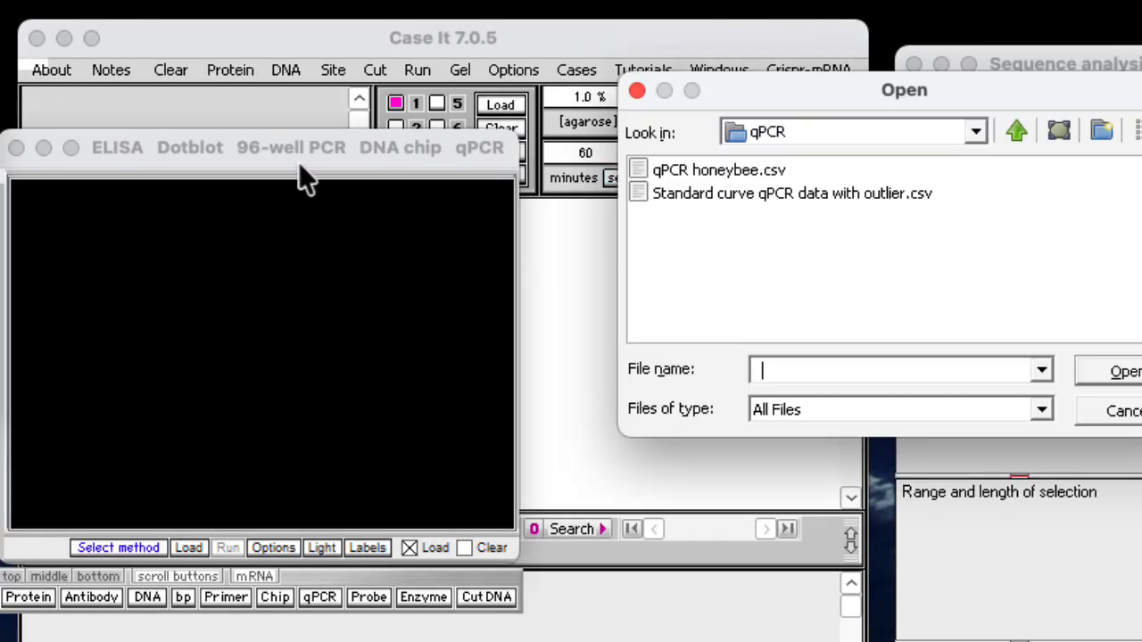
{"action": "left_click", "coordinate": [685, 172]}
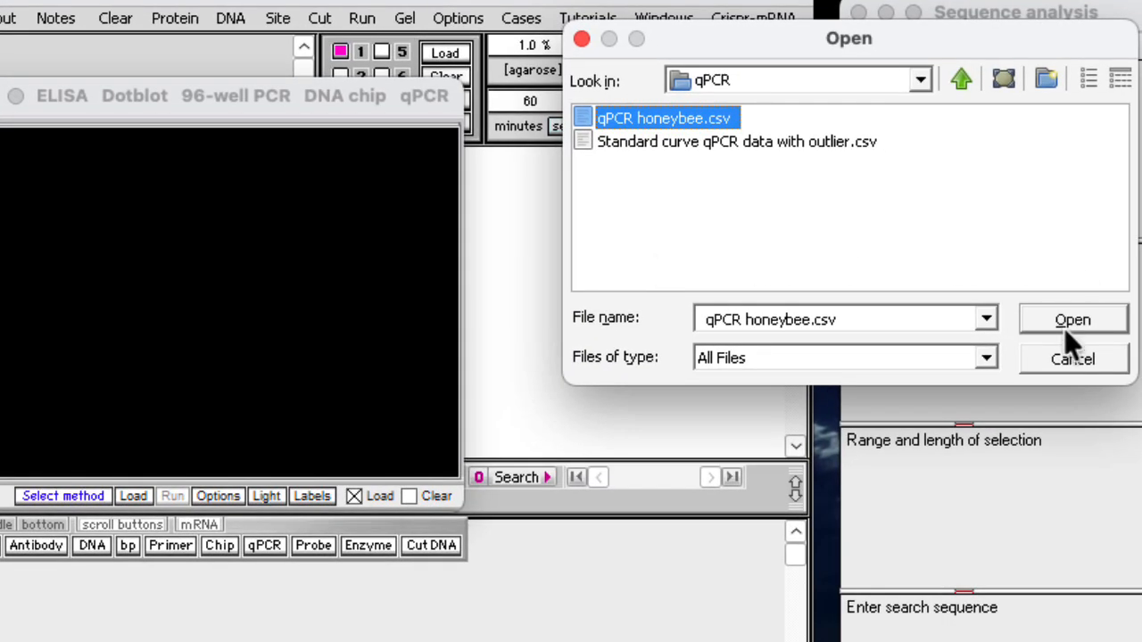
{"action": "left_click", "coordinate": [1070, 318]}
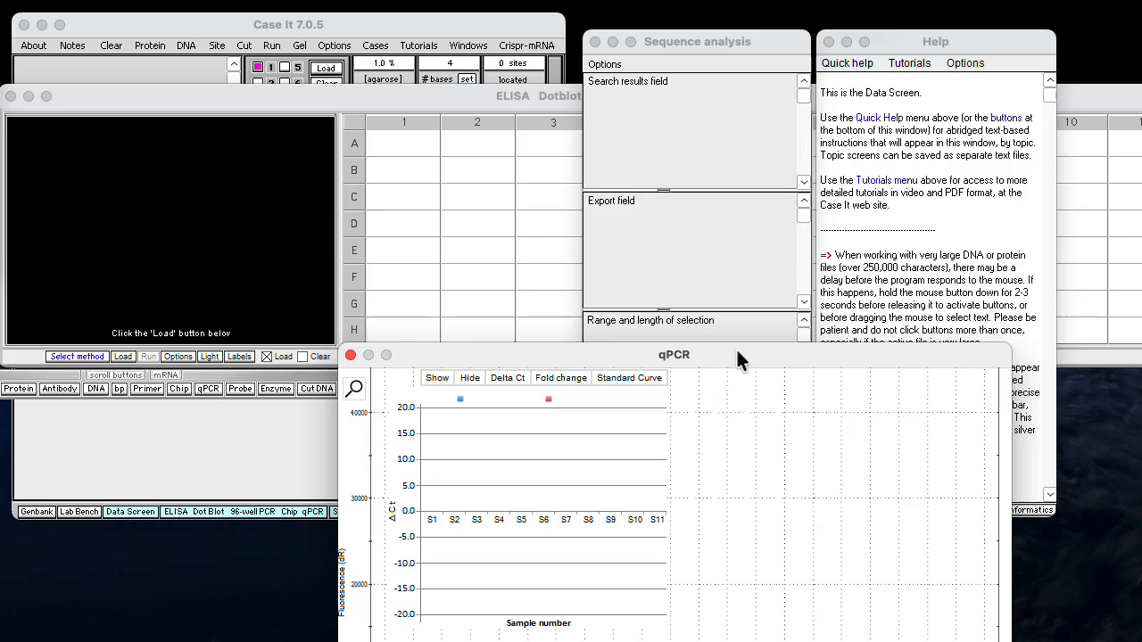
Close the Sequence analysis and Help windows and move the qPCR graph window up over the plate table
{"action": "left_click", "coordinate": [594, 42]}
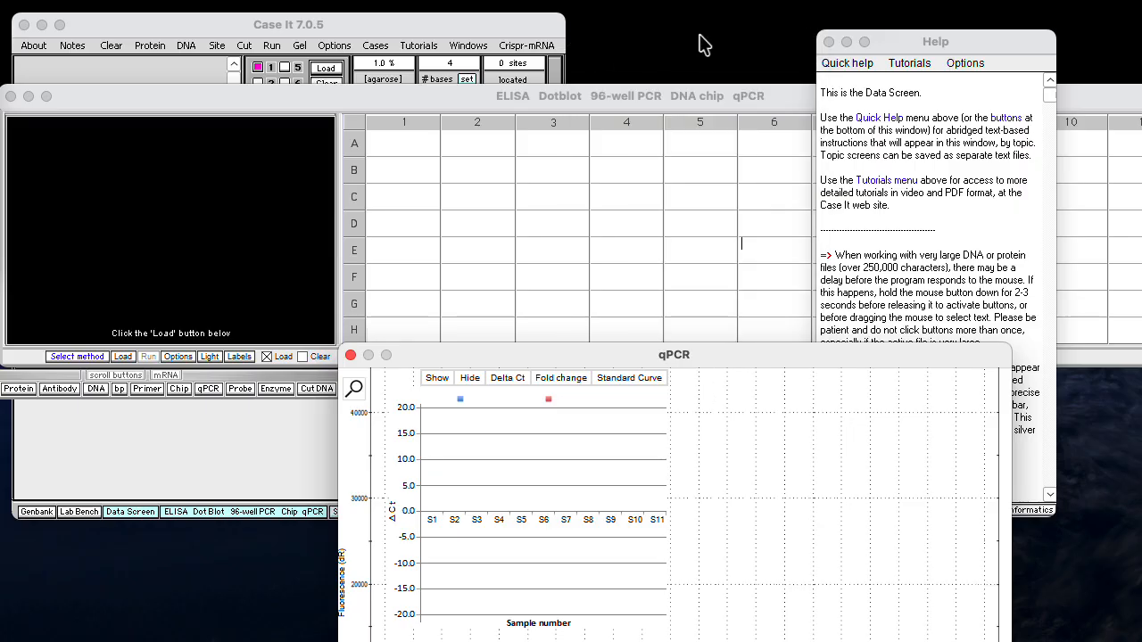
{"action": "left_click", "coordinate": [827, 41]}
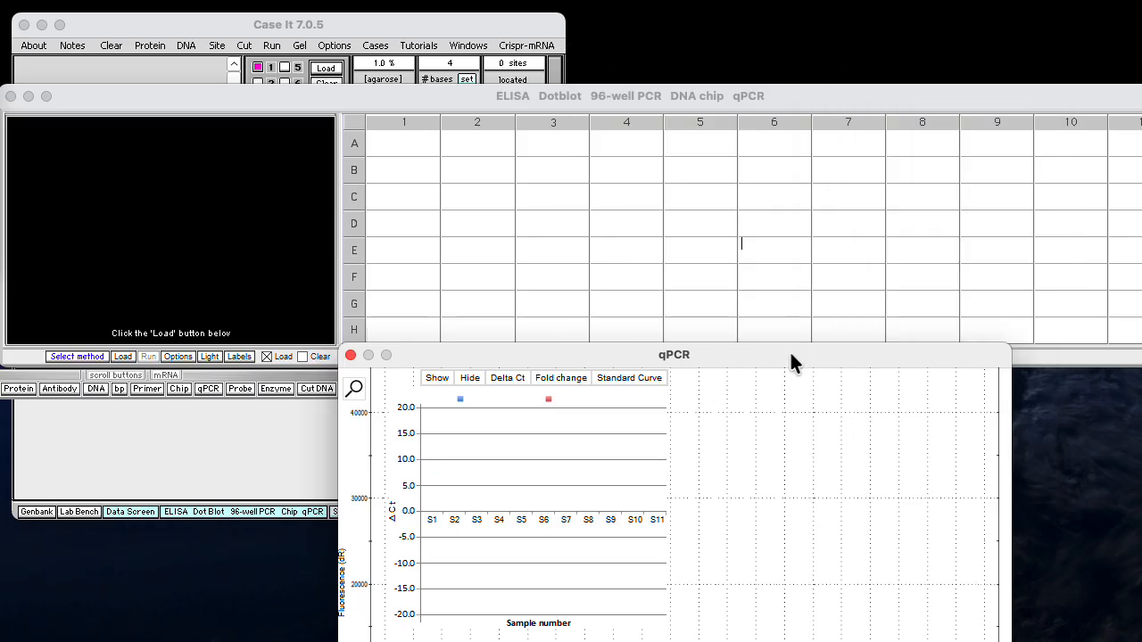
{"action": "left_click_drag", "start_coordinate": [792, 350], "coordinate": [854, 158]}
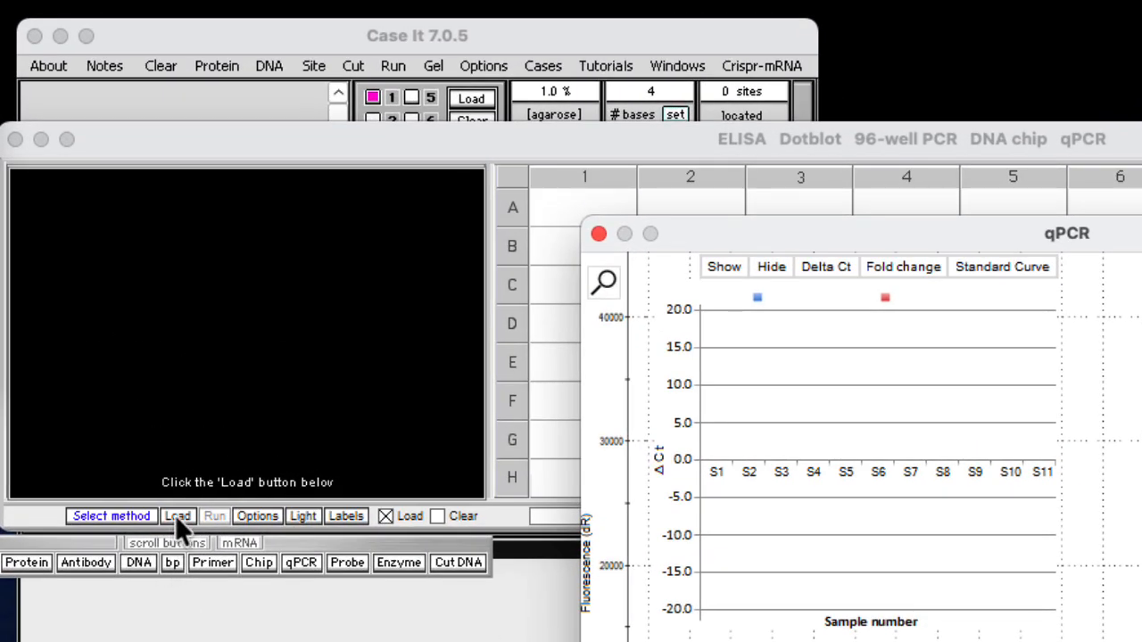
Load the honeybee samples into the 96-well plate and run qPCR for orange wells only
{"action": "left_click", "coordinate": [179, 515]}
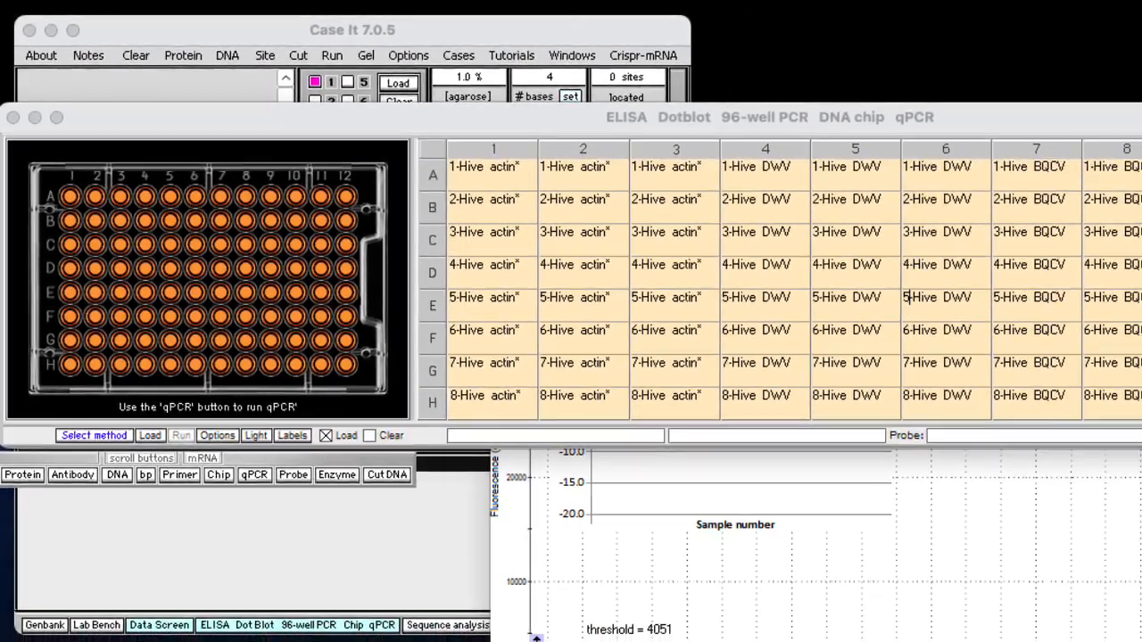
{"action": "left_click", "coordinate": [300, 562]}
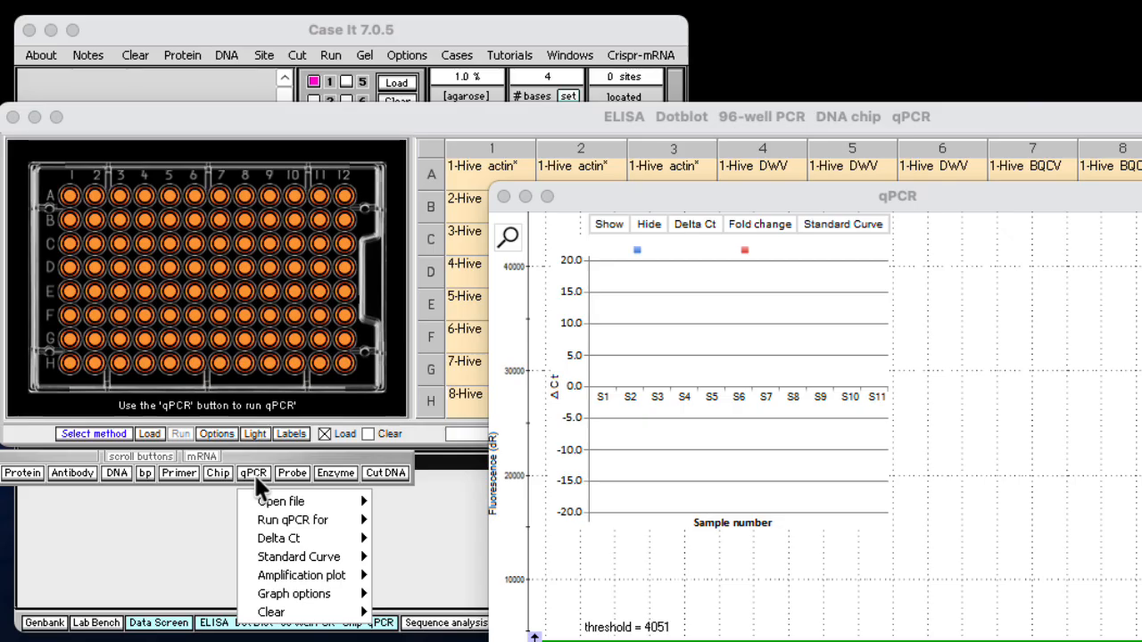
{"action": "mouse_move", "coordinate": [280, 523]}
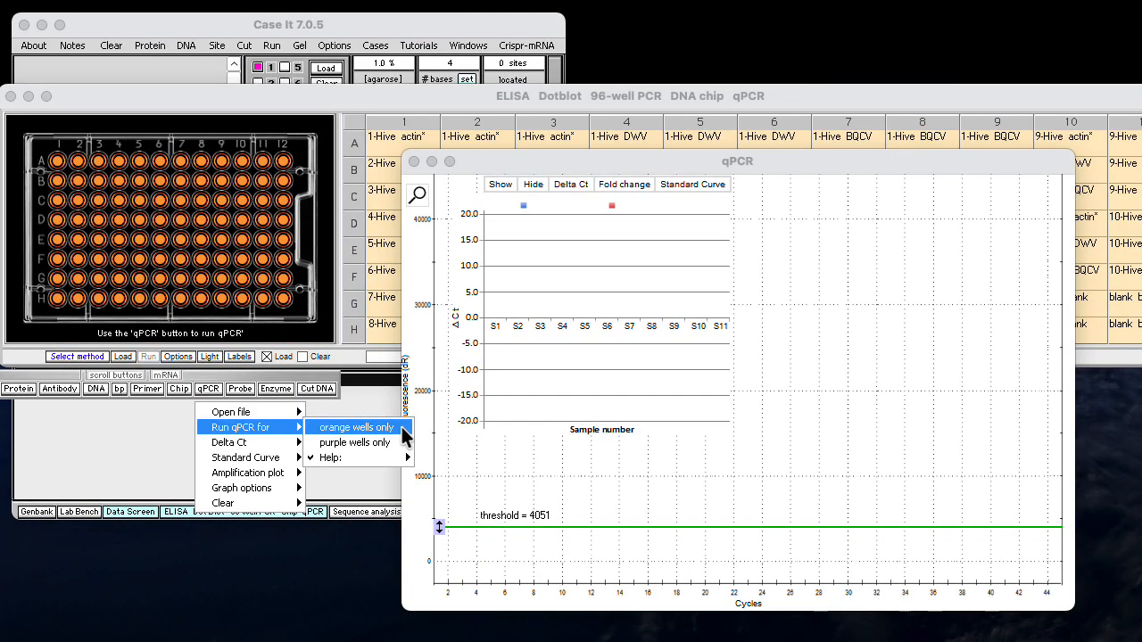
{"action": "left_click", "coordinate": [356, 427]}
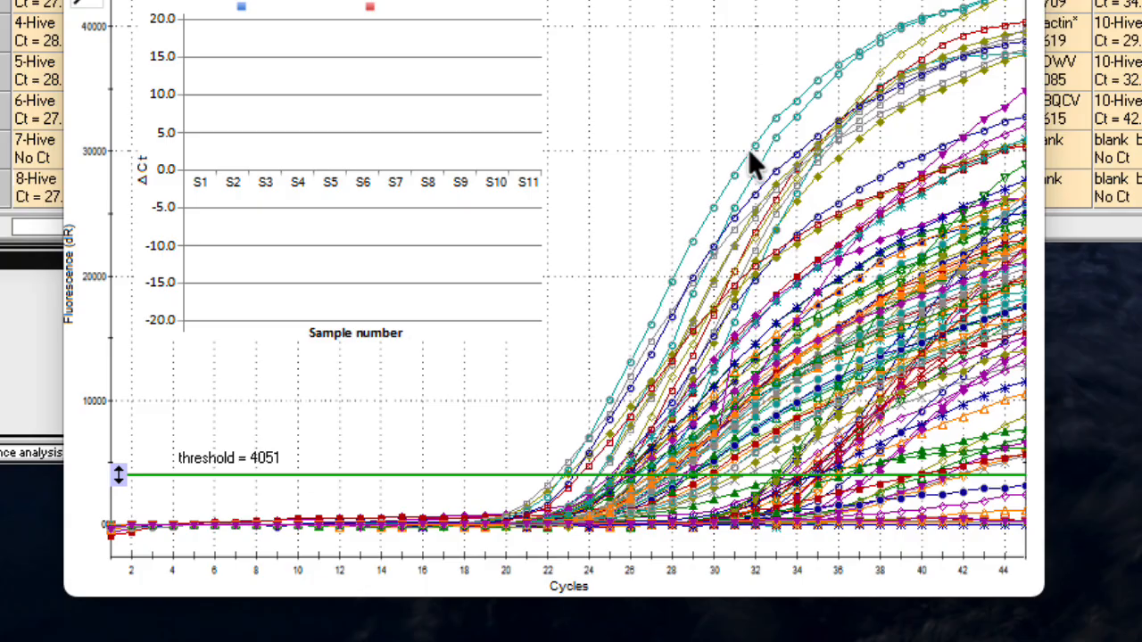
Mark the 3-Hive DWV well C6 and run qPCR for purple wells only to plot its curve against the threshold
{"action": "mouse_move", "coordinate": [859, 67]}
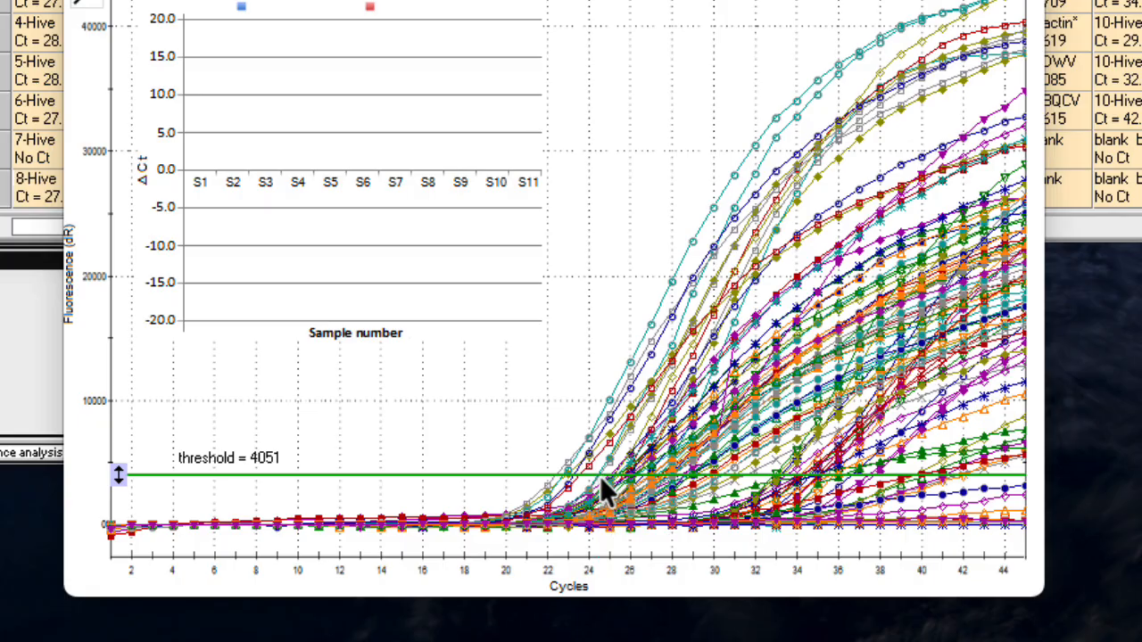
{"action": "mouse_move", "coordinate": [601, 490]}
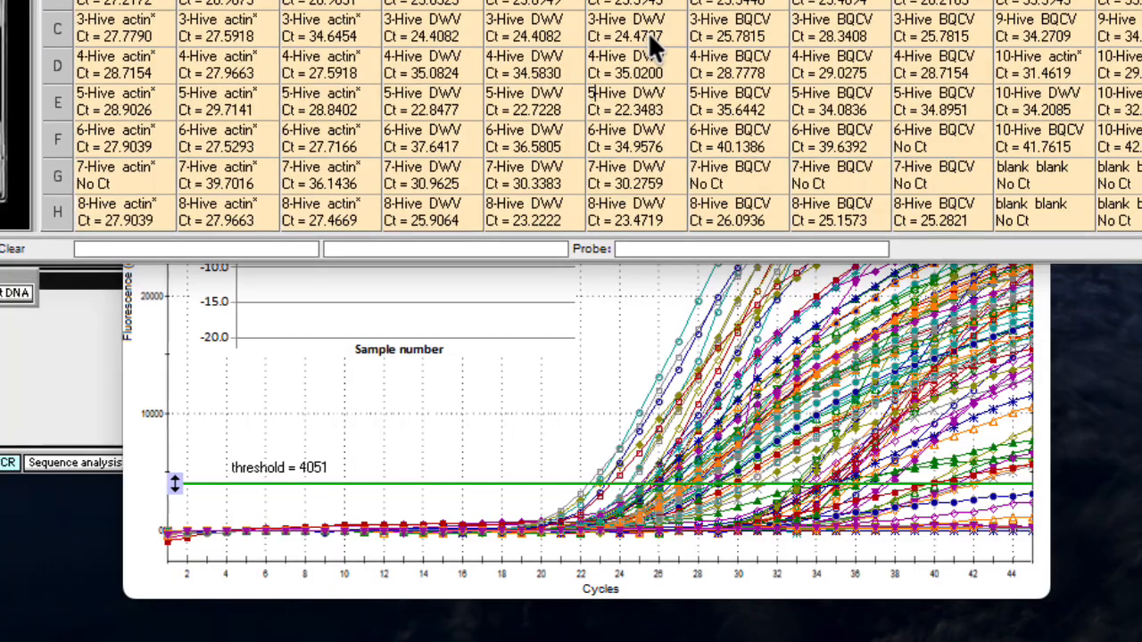
{"action": "left_click", "coordinate": [638, 34]}
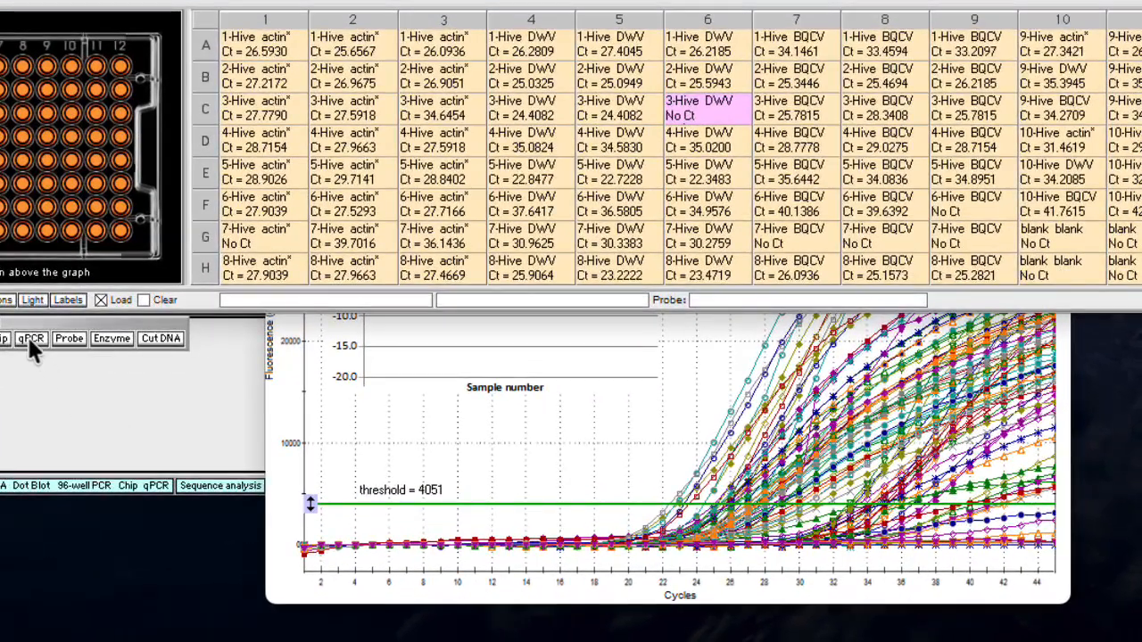
{"action": "left_click", "coordinate": [31, 341]}
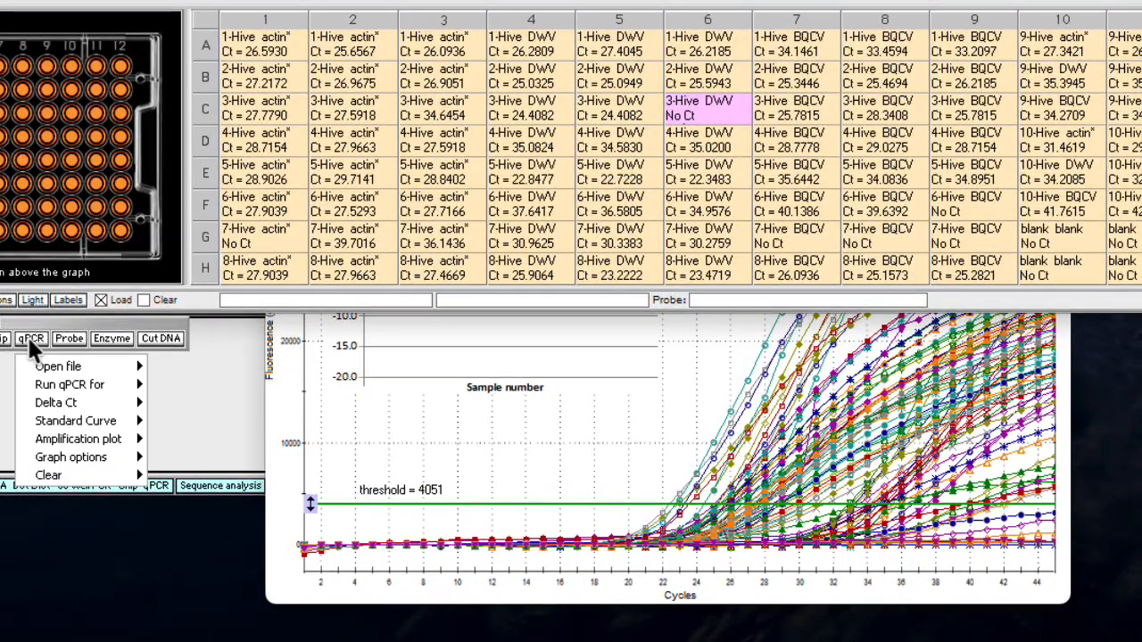
{"action": "mouse_move", "coordinate": [49, 384]}
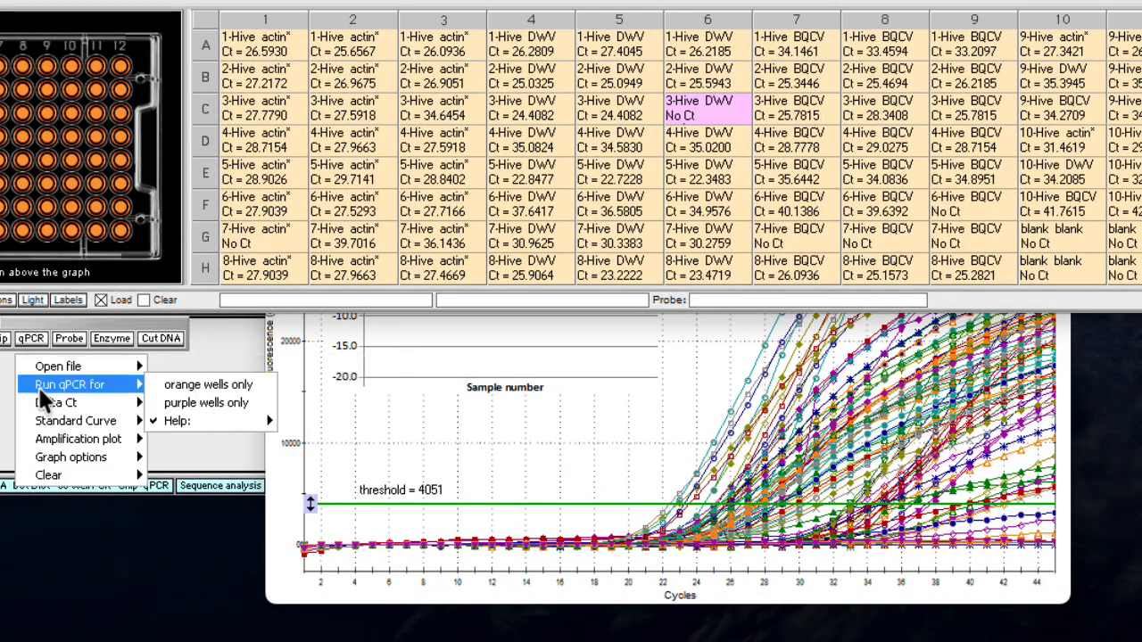
{"action": "left_click", "coordinate": [194, 406]}
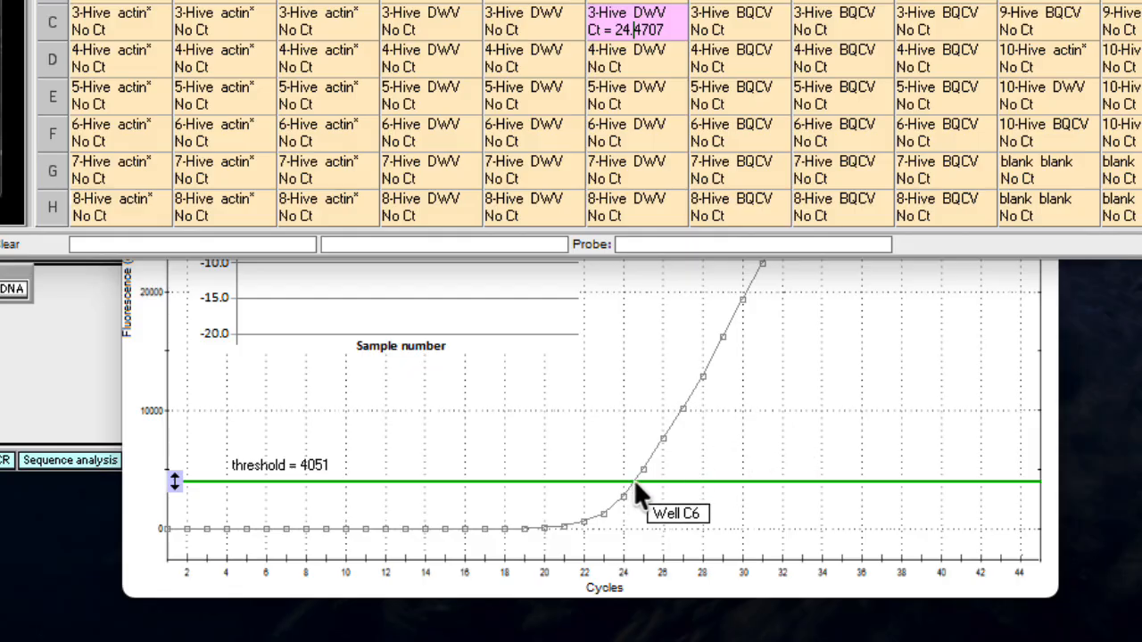
{"action": "mouse_move", "coordinate": [635, 487]}
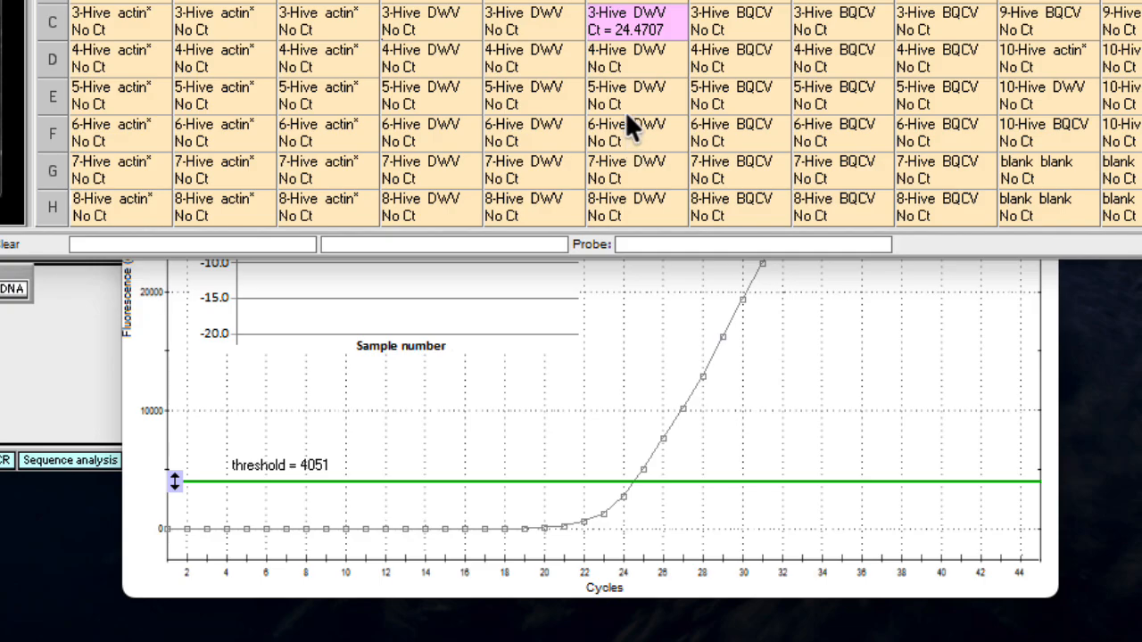
Add the other two 3-Hive DWV replicates, wells C5 and C4, and run qPCR for purple wells only
{"action": "left_click", "coordinate": [541, 30], "text": "ctrl"}
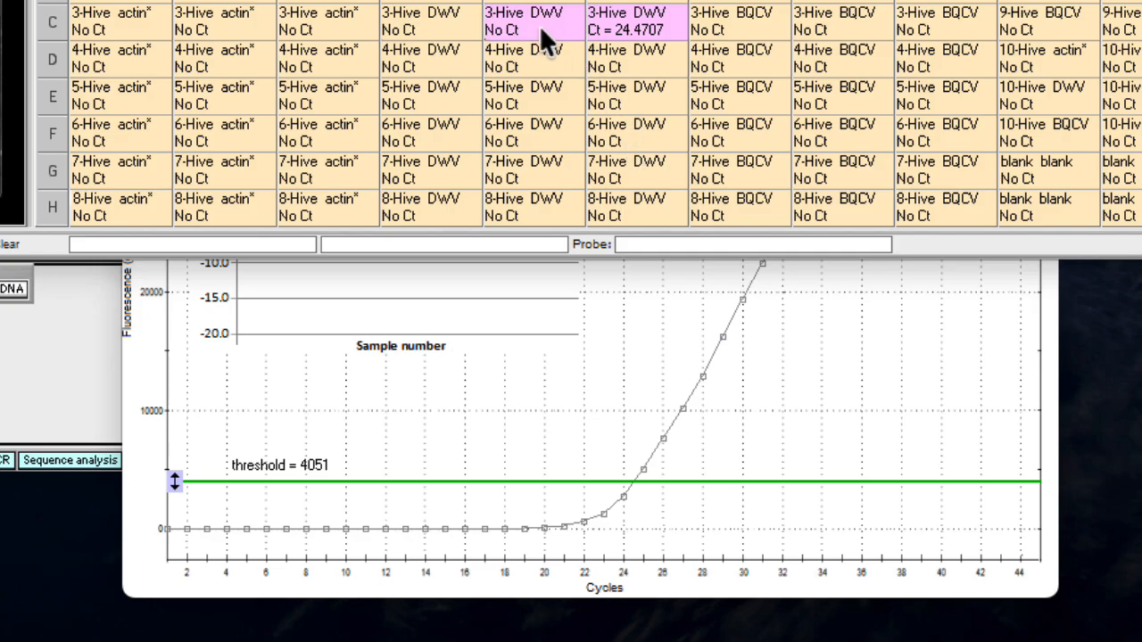
{"action": "left_click", "coordinate": [451, 27], "text": "ctrl"}
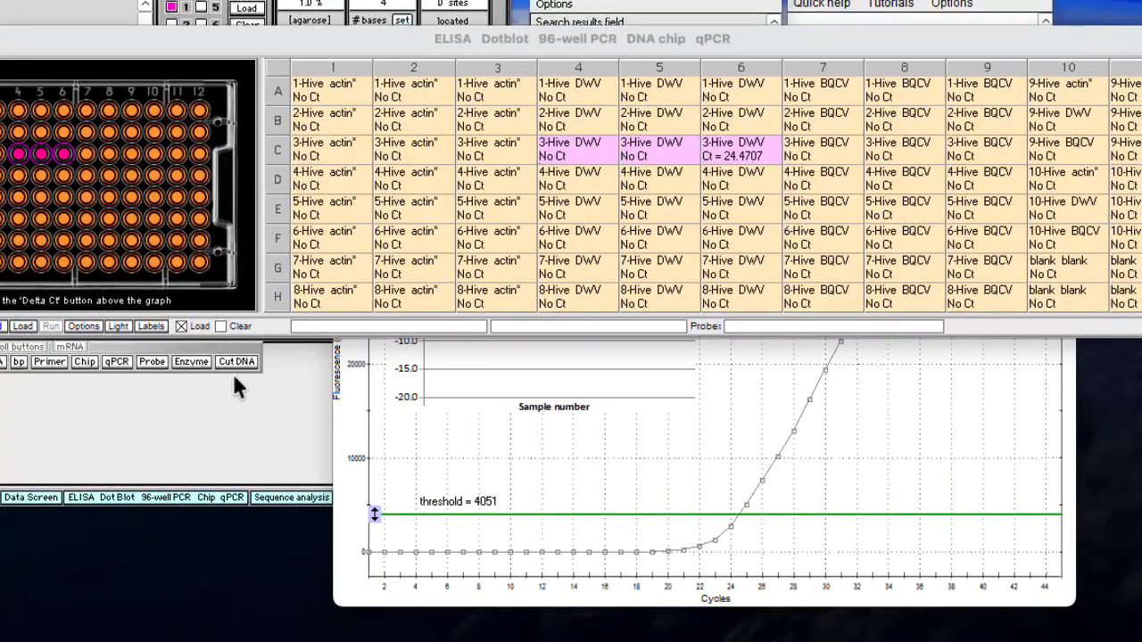
{"action": "left_click", "coordinate": [112, 362]}
{"action": "mouse_move", "coordinate": [138, 404]}
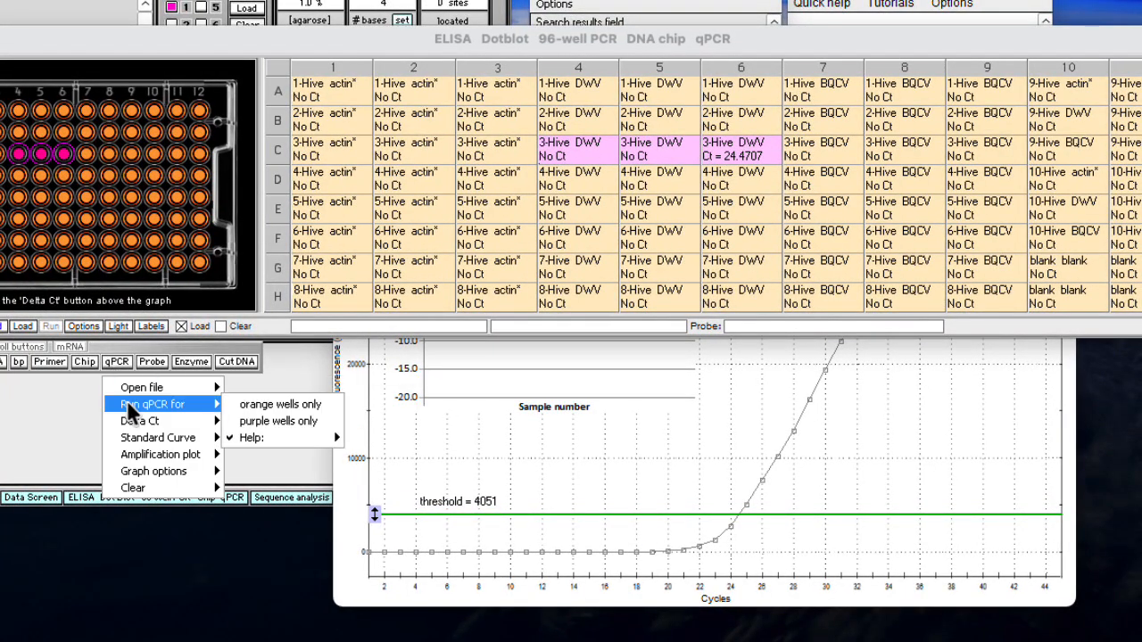
{"action": "left_click", "coordinate": [287, 420]}
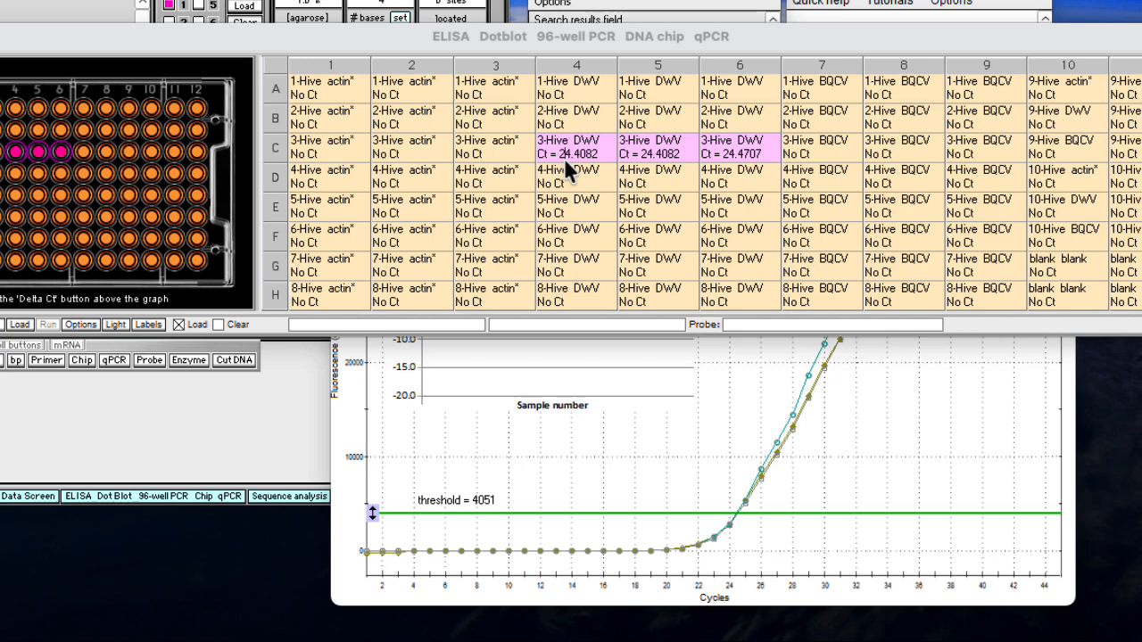
Add the three 5-Hive DWV replicates, wells E4 to E6, and run qPCR for purple wells only
{"action": "left_click", "coordinate": [578, 215]}
{"action": "left_click", "coordinate": [670, 211]}
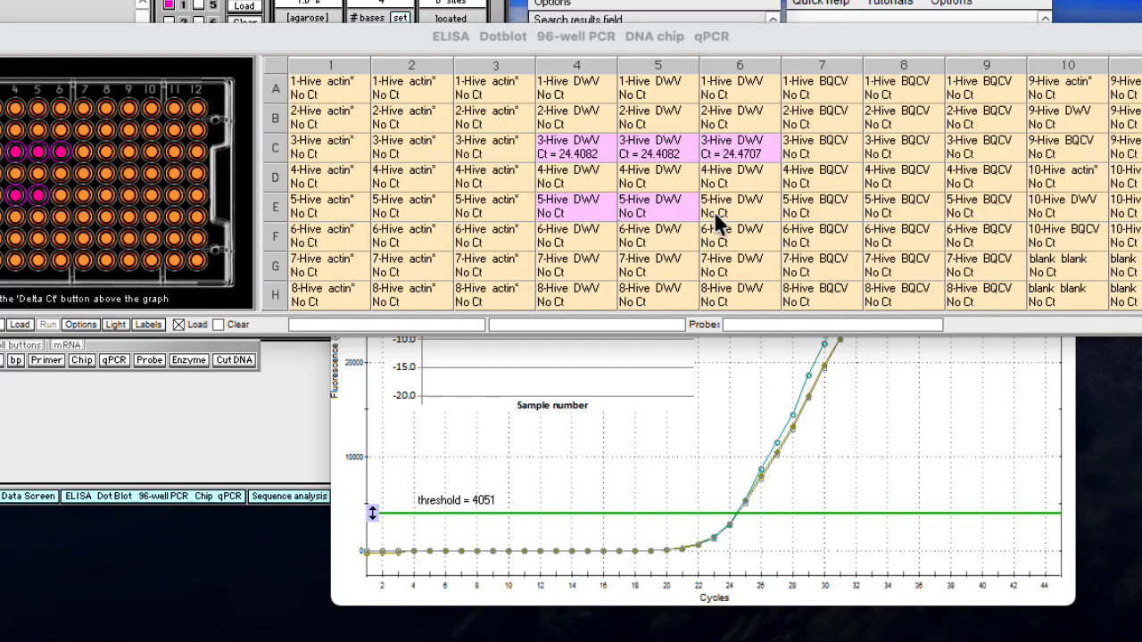
{"action": "left_click", "coordinate": [742, 209]}
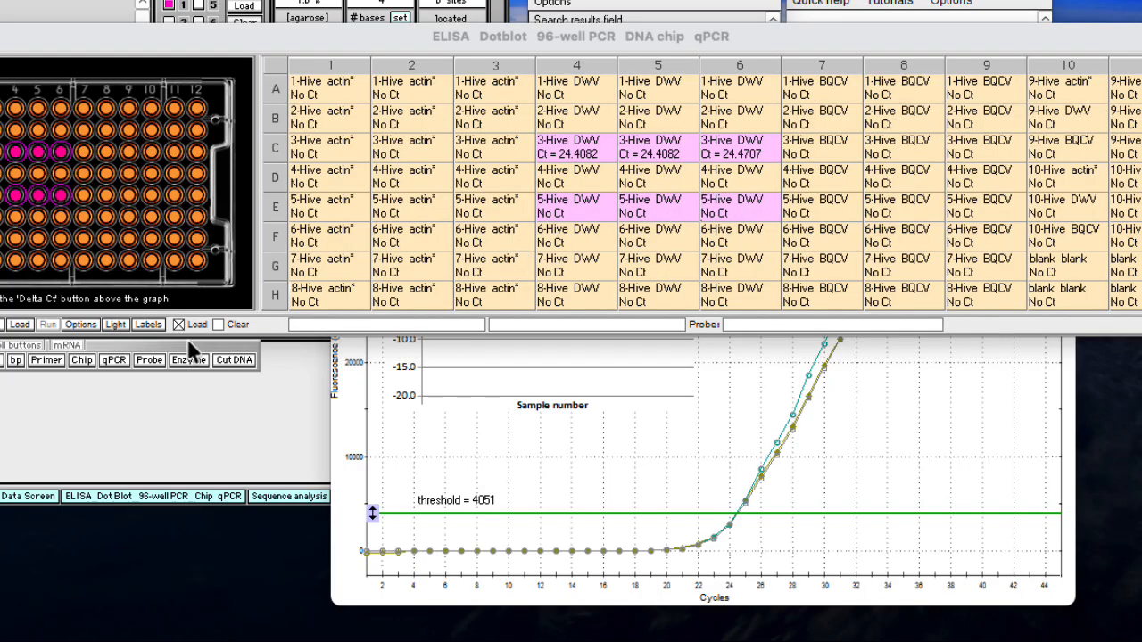
{"action": "left_click", "coordinate": [109, 362]}
{"action": "mouse_move", "coordinate": [134, 403]}
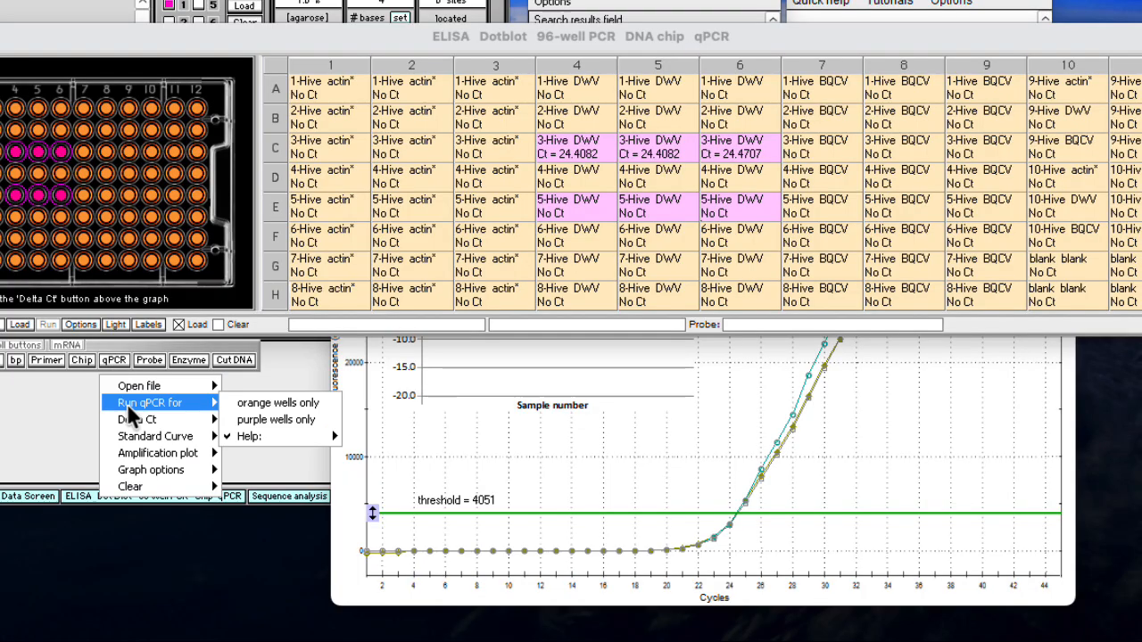
{"action": "left_click", "coordinate": [284, 417]}
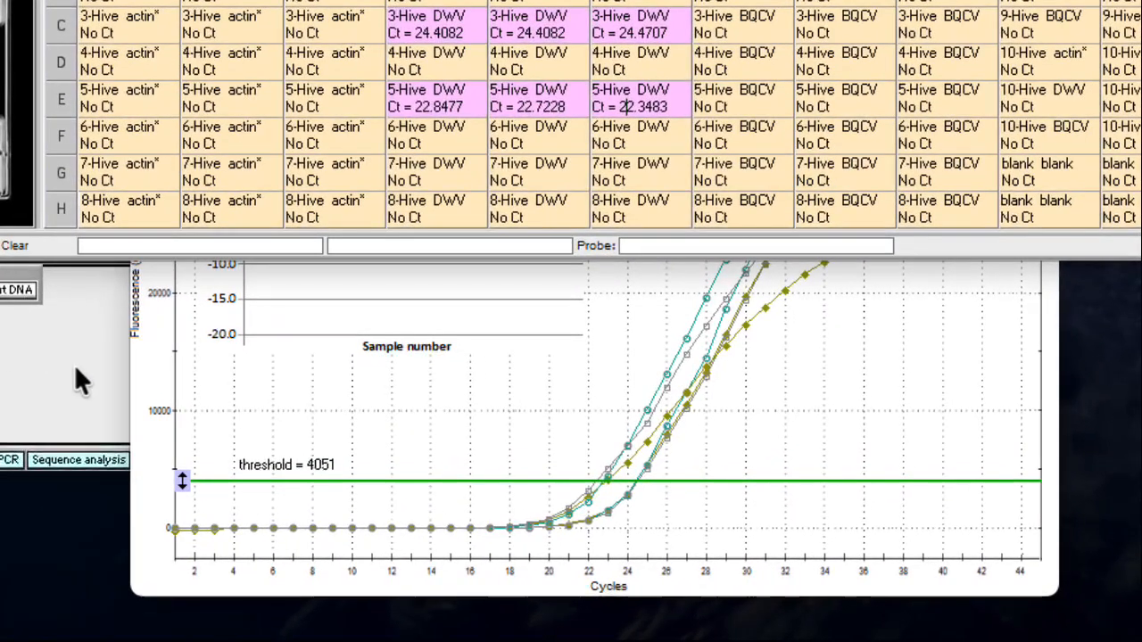
{"action": "mouse_move", "coordinate": [606, 498]}
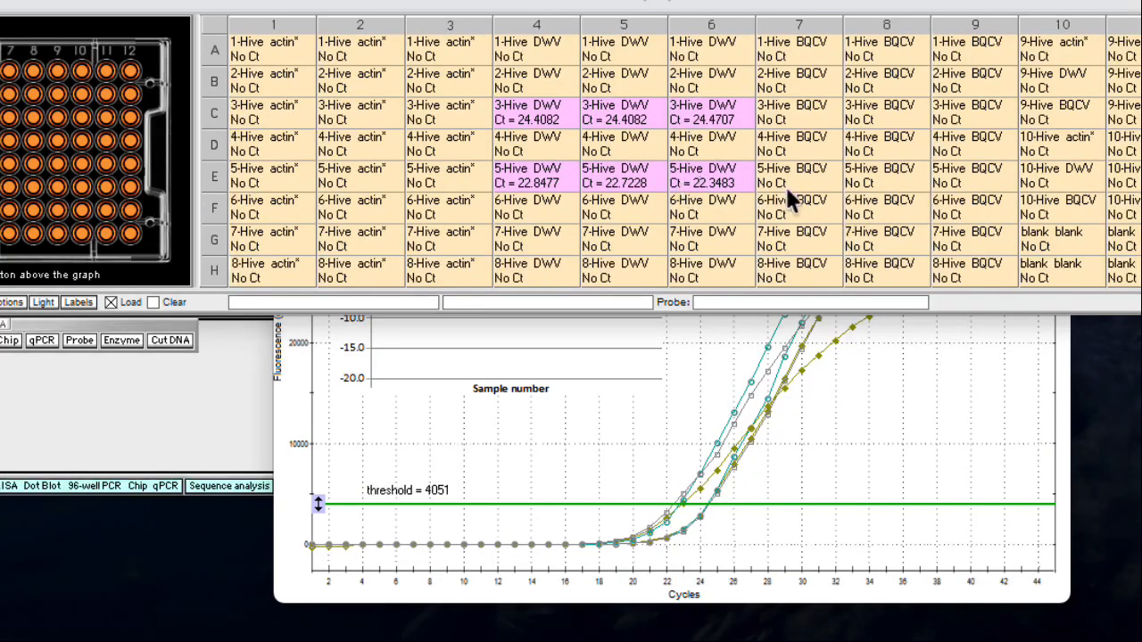
Add the three 2-Hive BQCV replicates, wells B7 to B9, and run qPCR for purple wells only
{"action": "left_click", "coordinate": [806, 83]}
{"action": "left_click", "coordinate": [908, 83]}
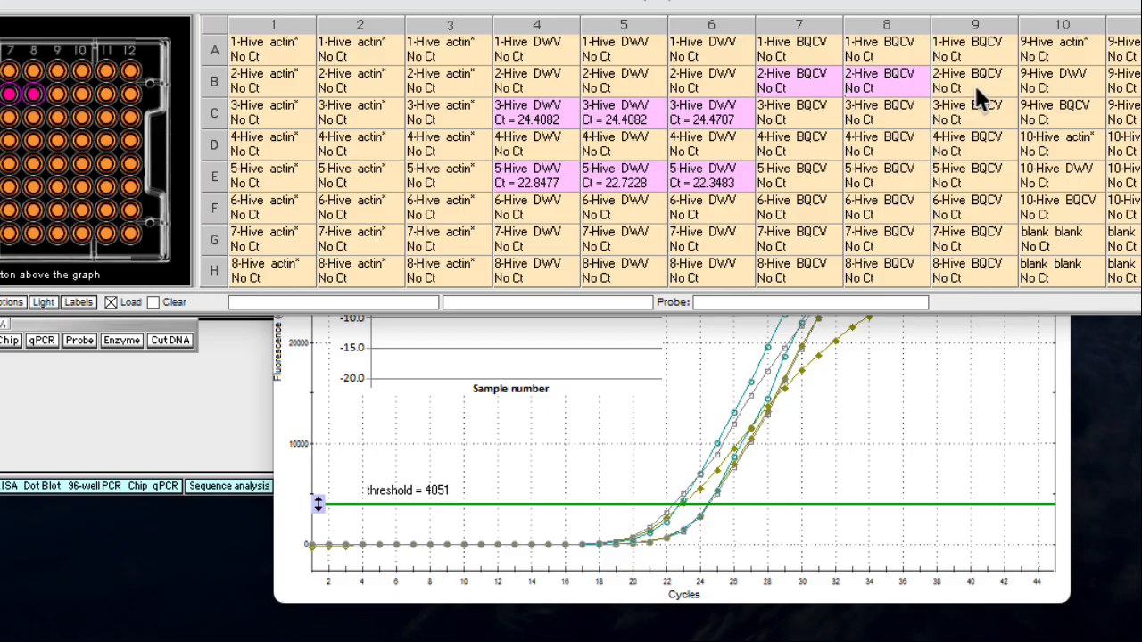
{"action": "left_click", "coordinate": [975, 89]}
{"action": "left_click", "coordinate": [42, 341]}
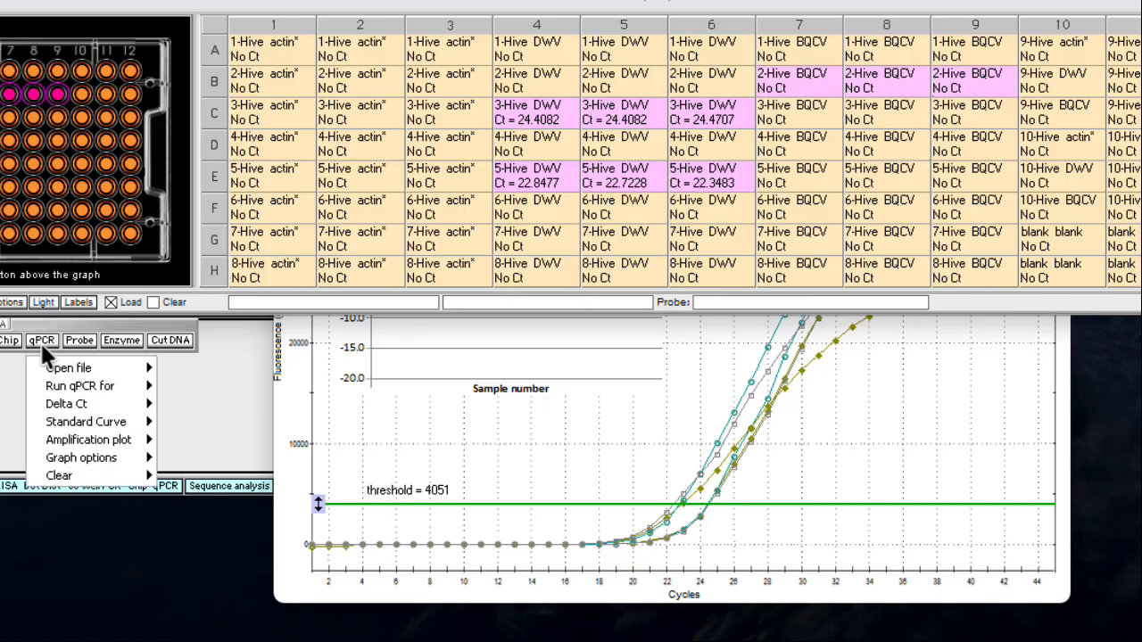
{"action": "mouse_move", "coordinate": [73, 388]}
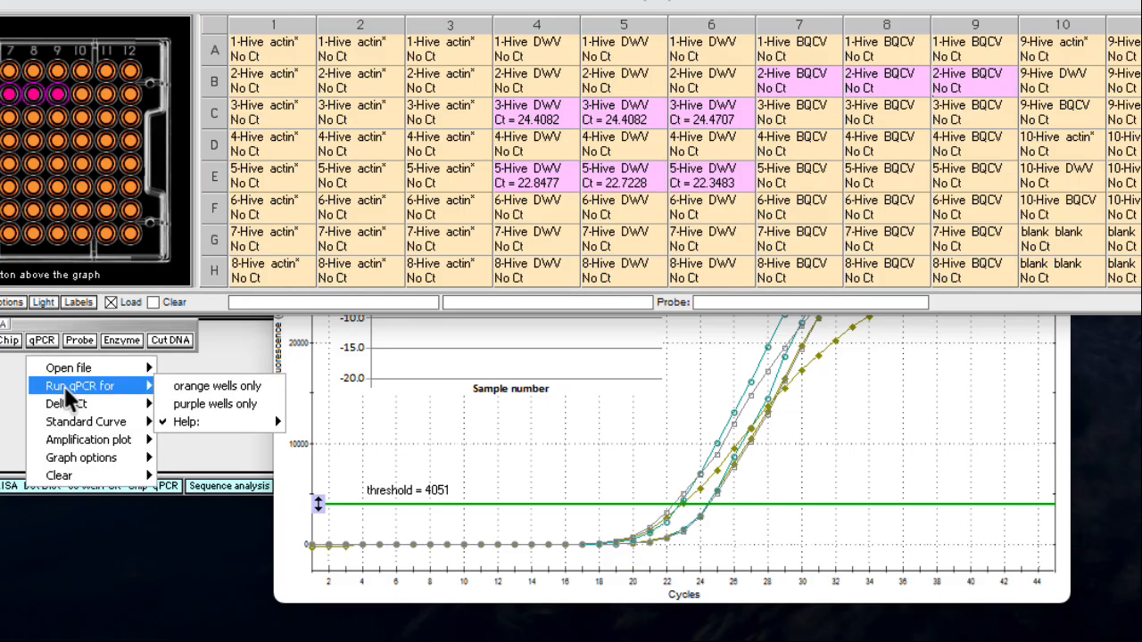
{"action": "left_click", "coordinate": [212, 404]}
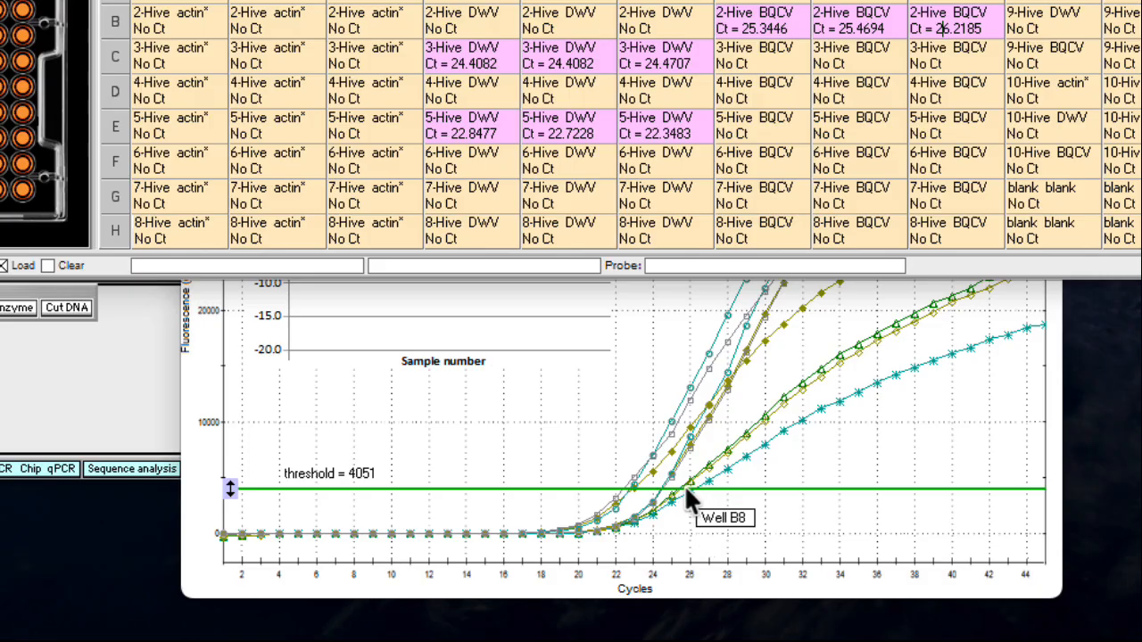
{"action": "mouse_move", "coordinate": [684, 489]}
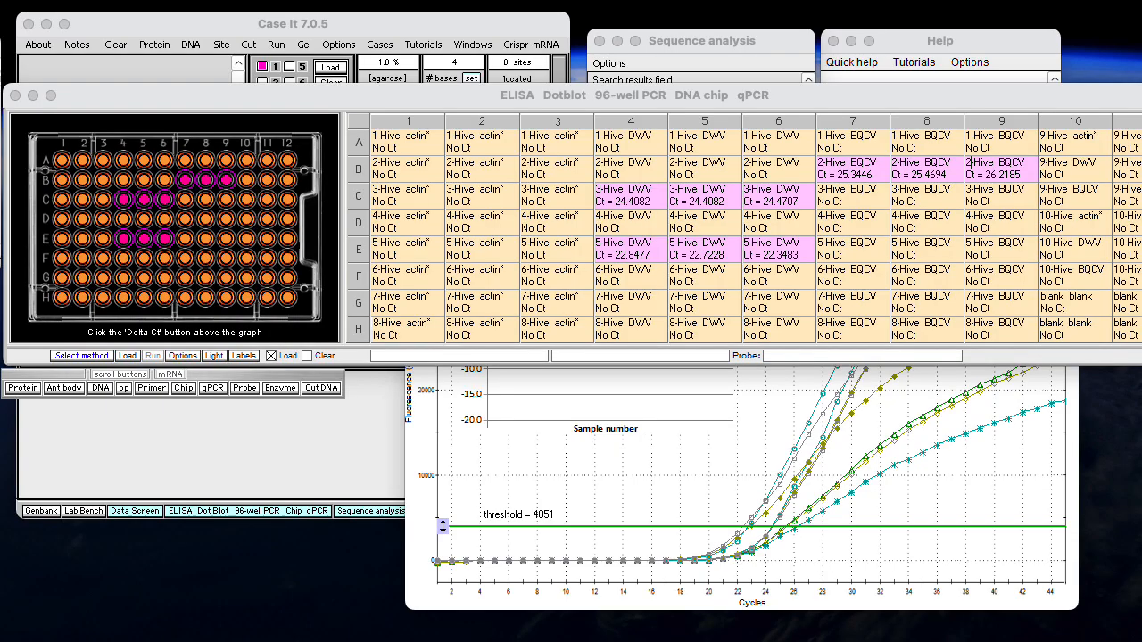
Clear everything from Case It to empty the 96-well plate and the qPCR graph
{"action": "left_click", "coordinate": [161, 27]}
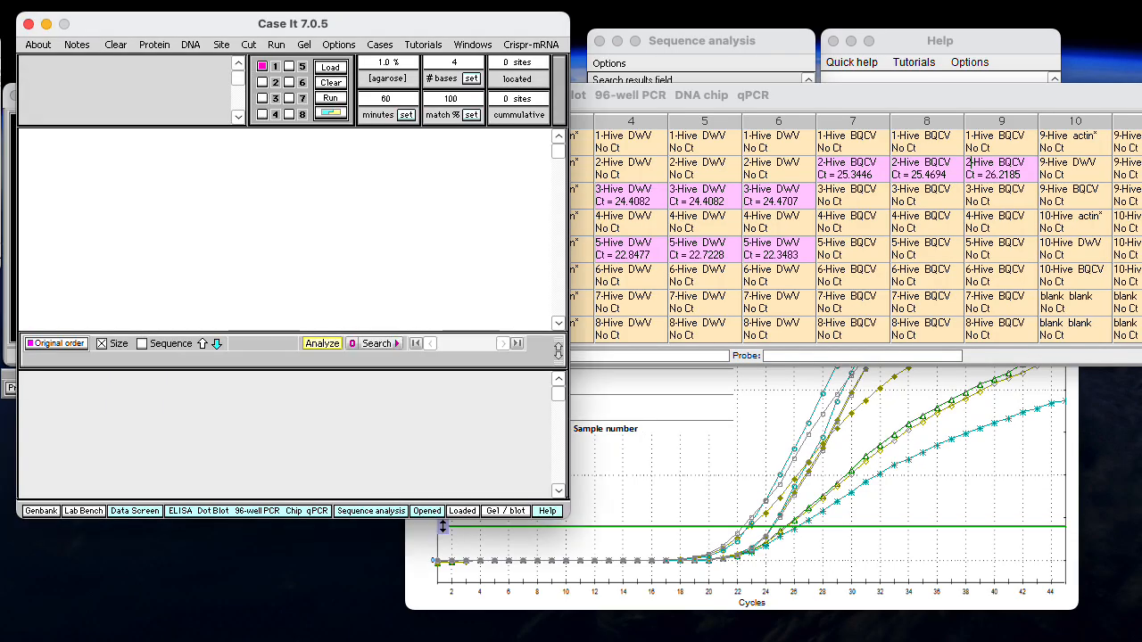
{"action": "left_click", "coordinate": [113, 46]}
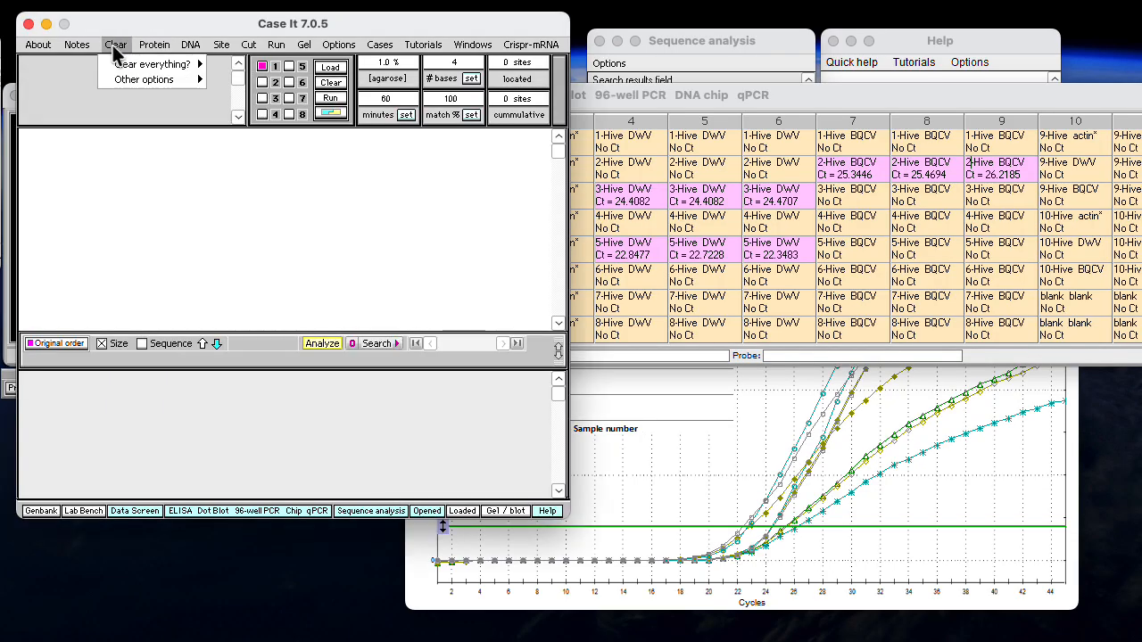
{"action": "mouse_move", "coordinate": [124, 67]}
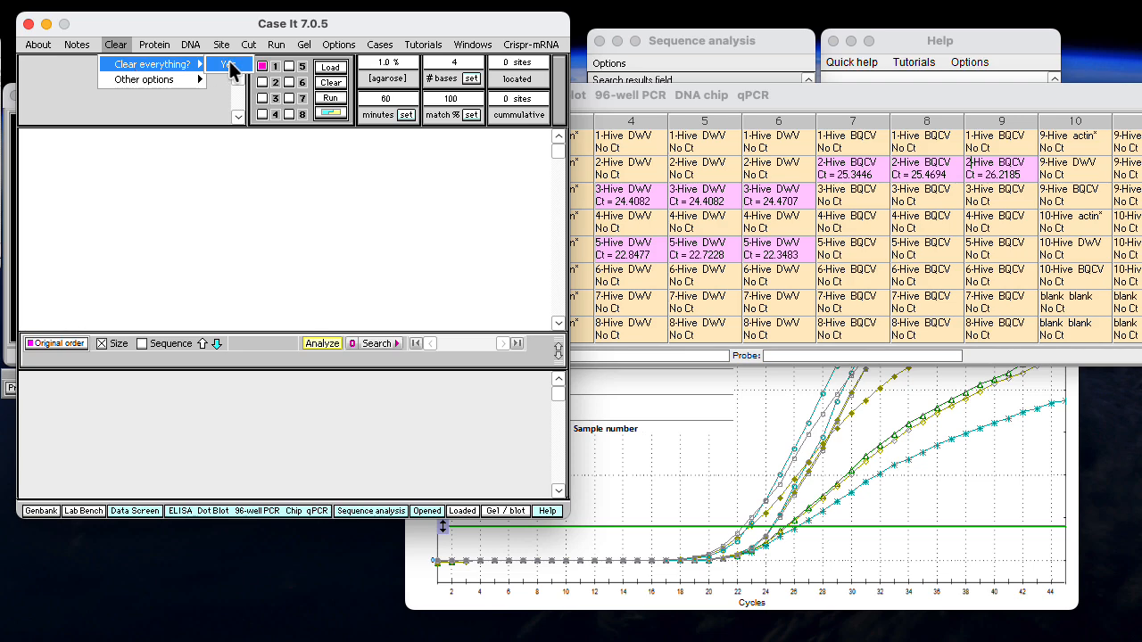
{"action": "left_click", "coordinate": [228, 65]}
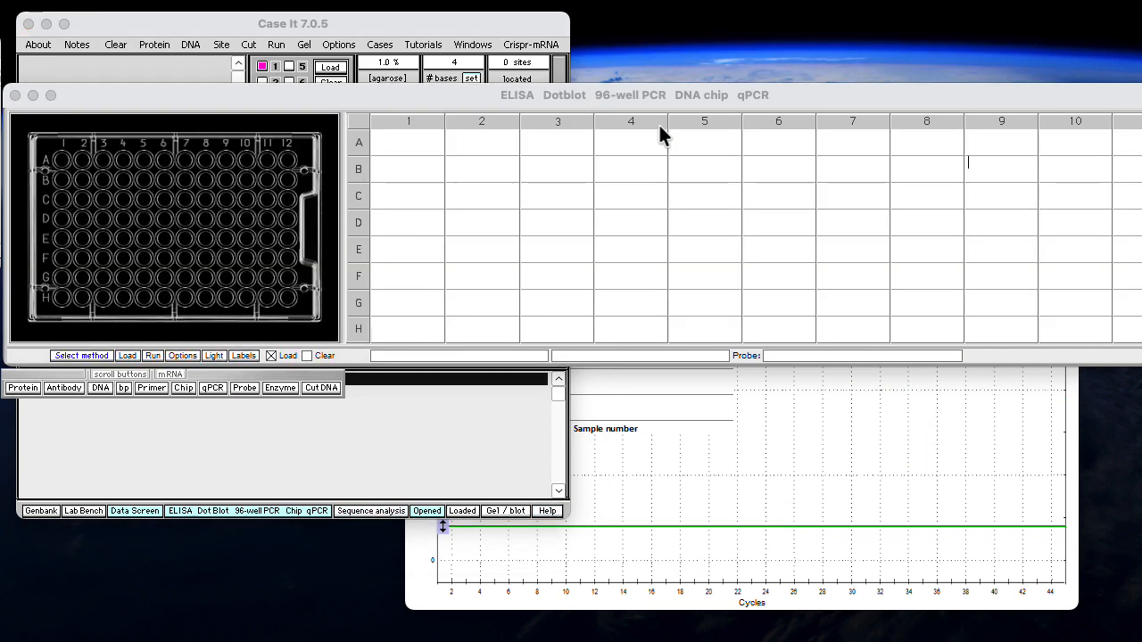
Open the qPCR data file Standard curve qPCR data with outlier.csv
{"action": "left_click", "coordinate": [210, 390]}
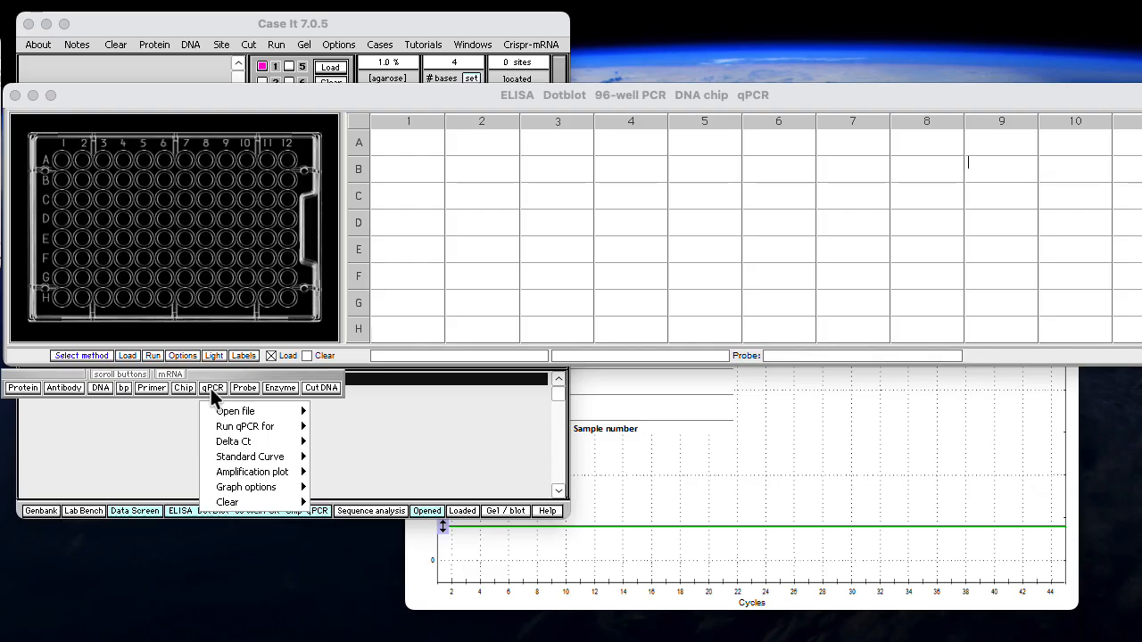
{"action": "mouse_move", "coordinate": [231, 415]}
{"action": "left_click", "coordinate": [334, 411]}
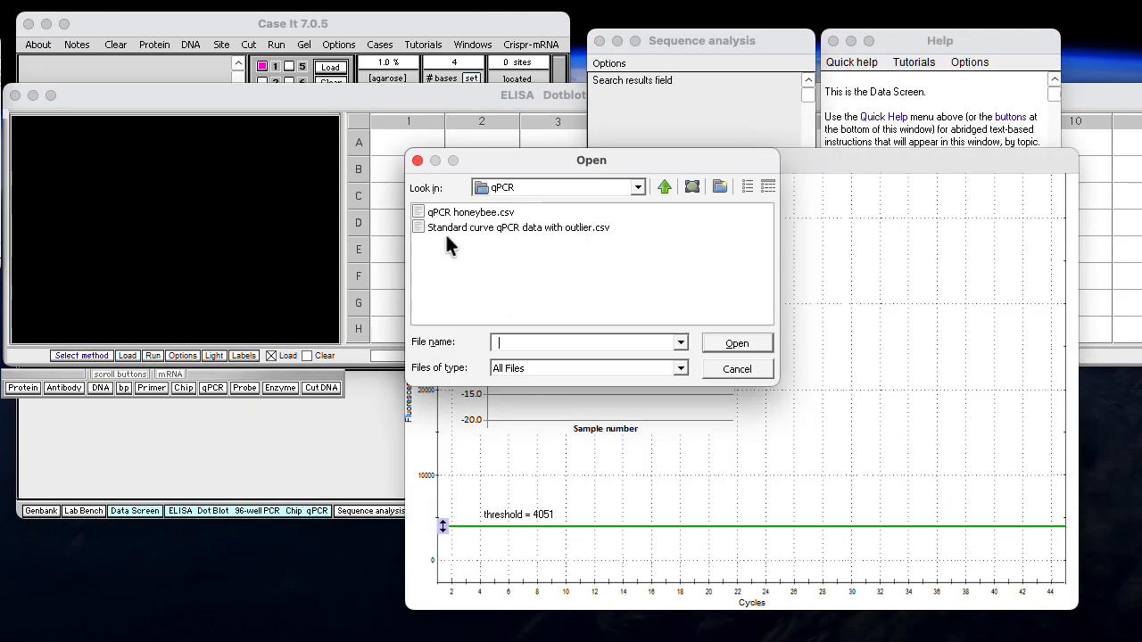
{"action": "left_click", "coordinate": [418, 226]}
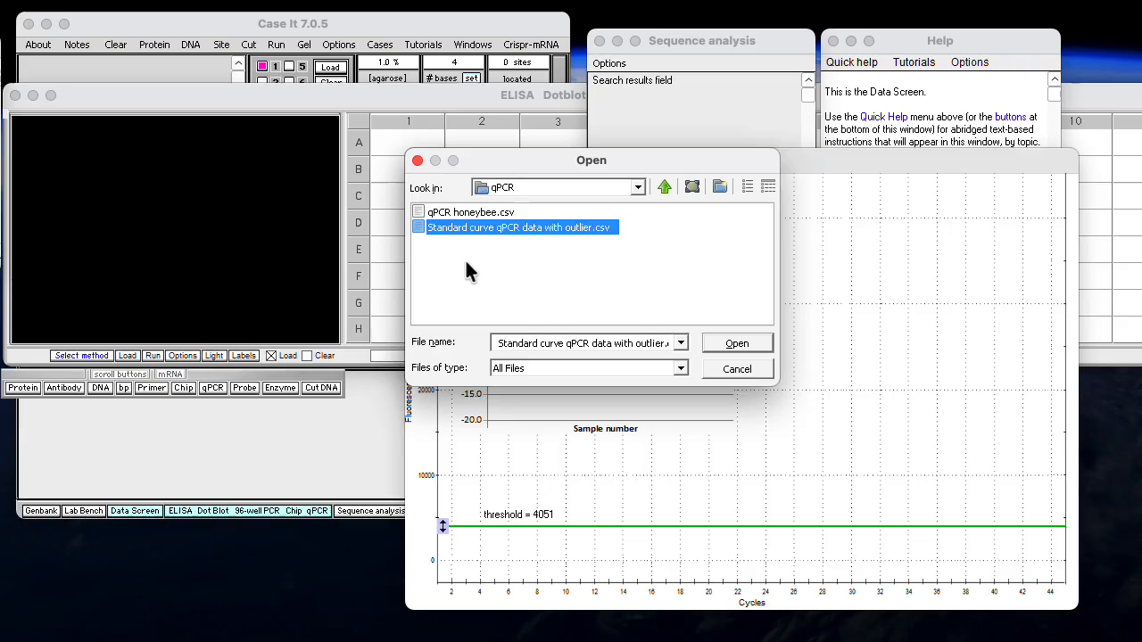
{"action": "left_click", "coordinate": [732, 344]}
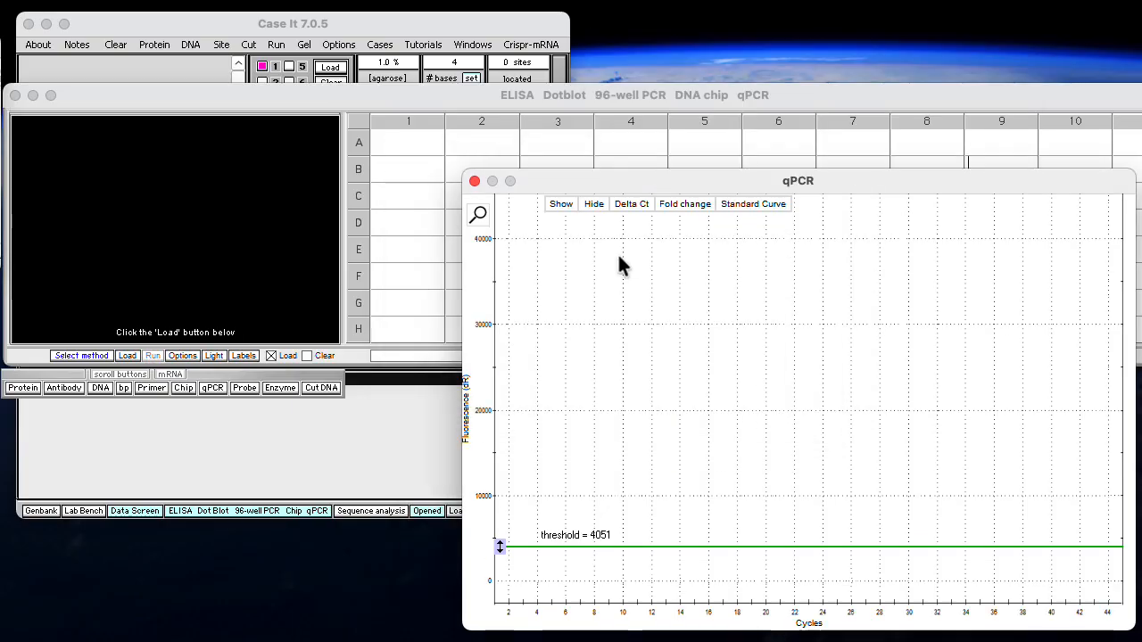
Load the standard curve dilutions into the 96-well plate and run qPCR for orange wells only
{"action": "left_click", "coordinate": [127, 356]}
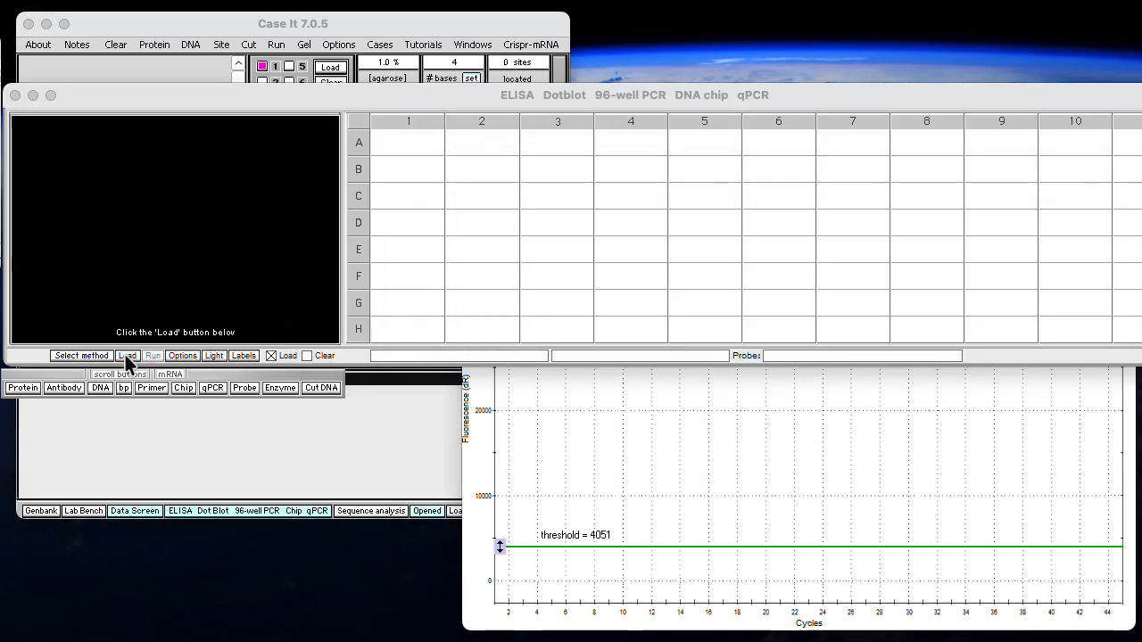
{"action": "left_click", "coordinate": [210, 387]}
{"action": "mouse_move", "coordinate": [230, 429]}
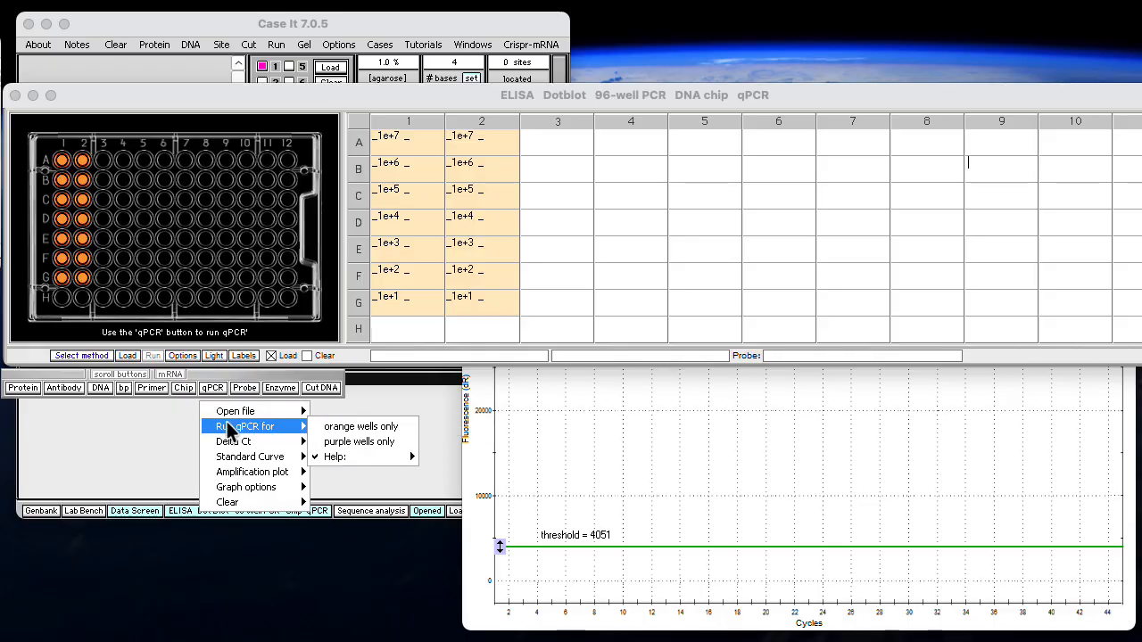
{"action": "left_click", "coordinate": [330, 428]}
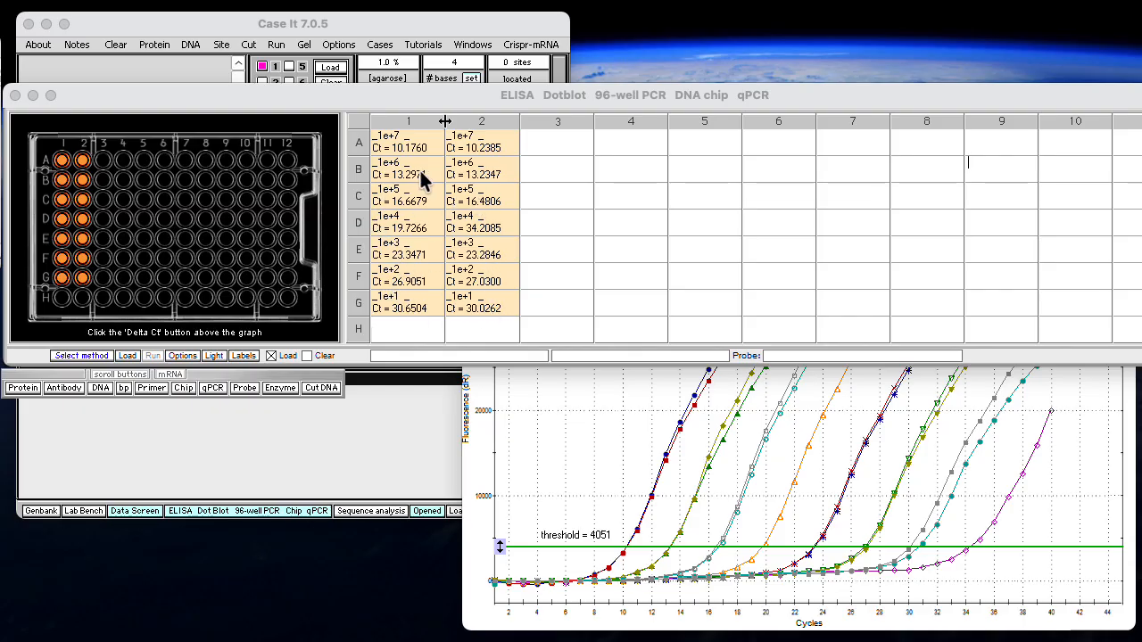
Mark the outlier 1e+4 replicate in well D2 and bring the qPCR graph window in front of the plate table
{"action": "left_click", "coordinate": [496, 231]}
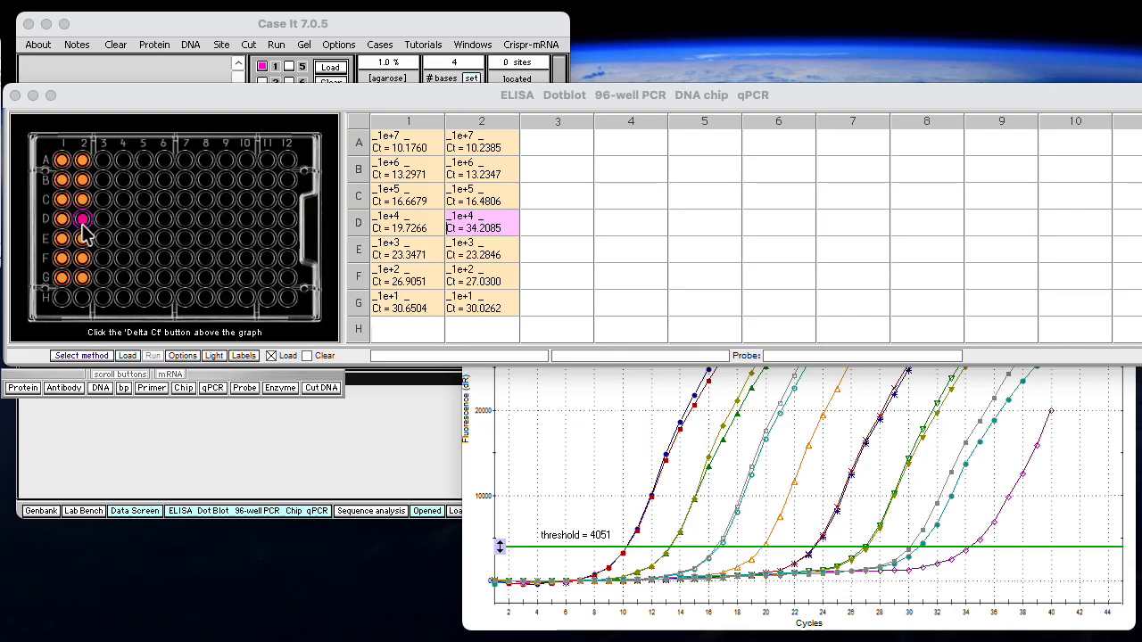
{"action": "left_click", "coordinate": [480, 389]}
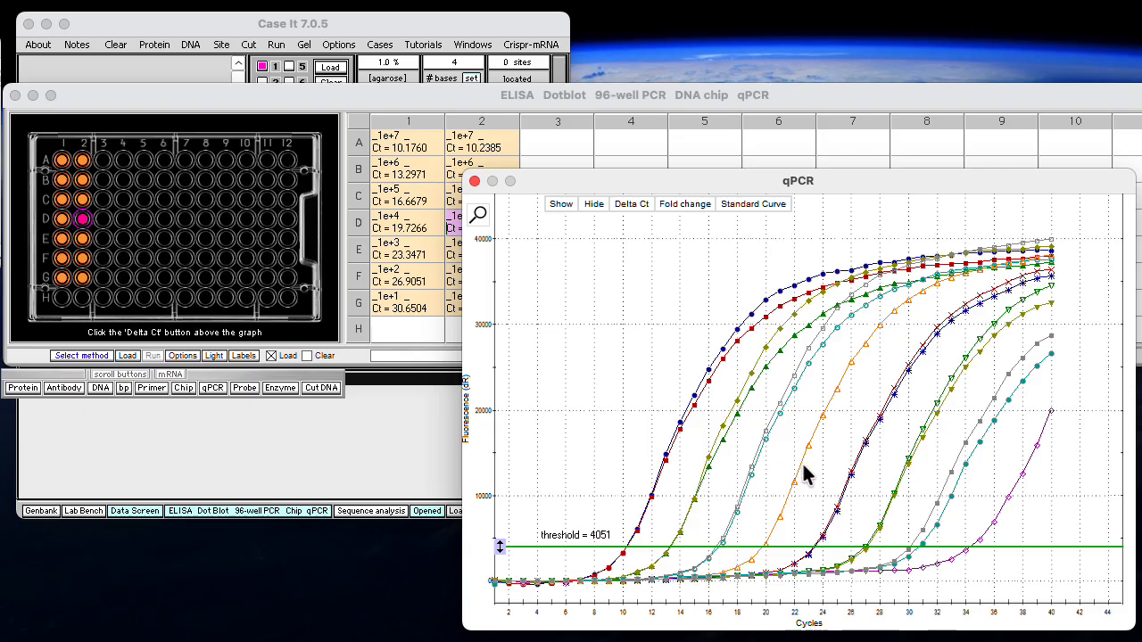
Identify the outlier curve's well on the amplification plot, view the standard curve with it included, and return to the amplification plot
{"action": "mouse_move", "coordinate": [805, 450]}
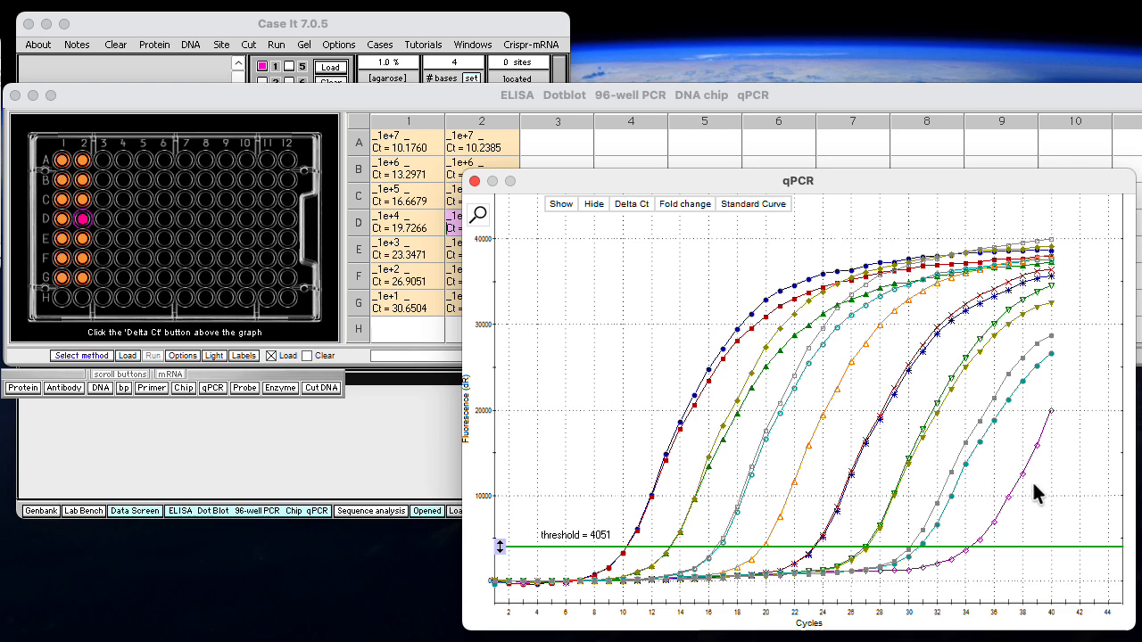
{"action": "mouse_move", "coordinate": [1024, 474]}
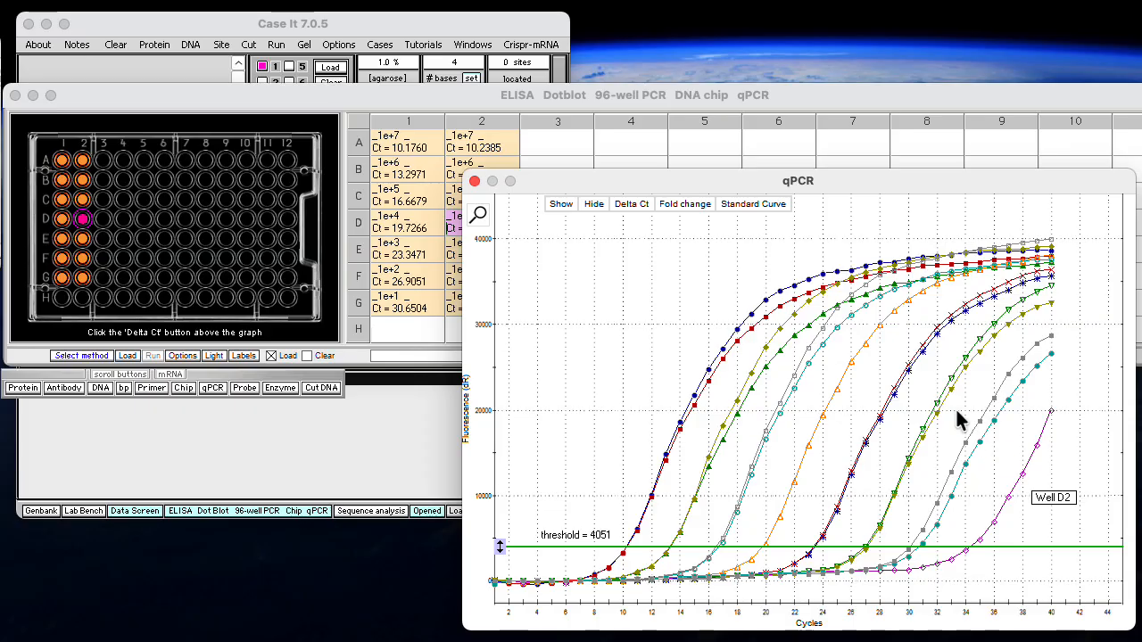
{"action": "left_click", "coordinate": [751, 206]}
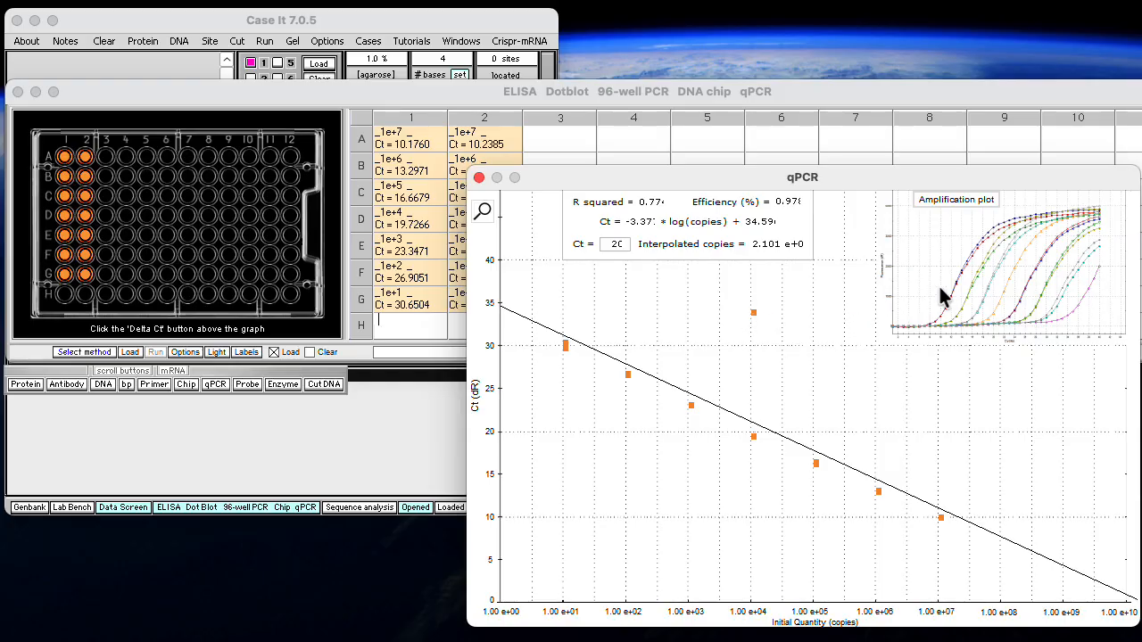
{"action": "left_click", "coordinate": [970, 199]}
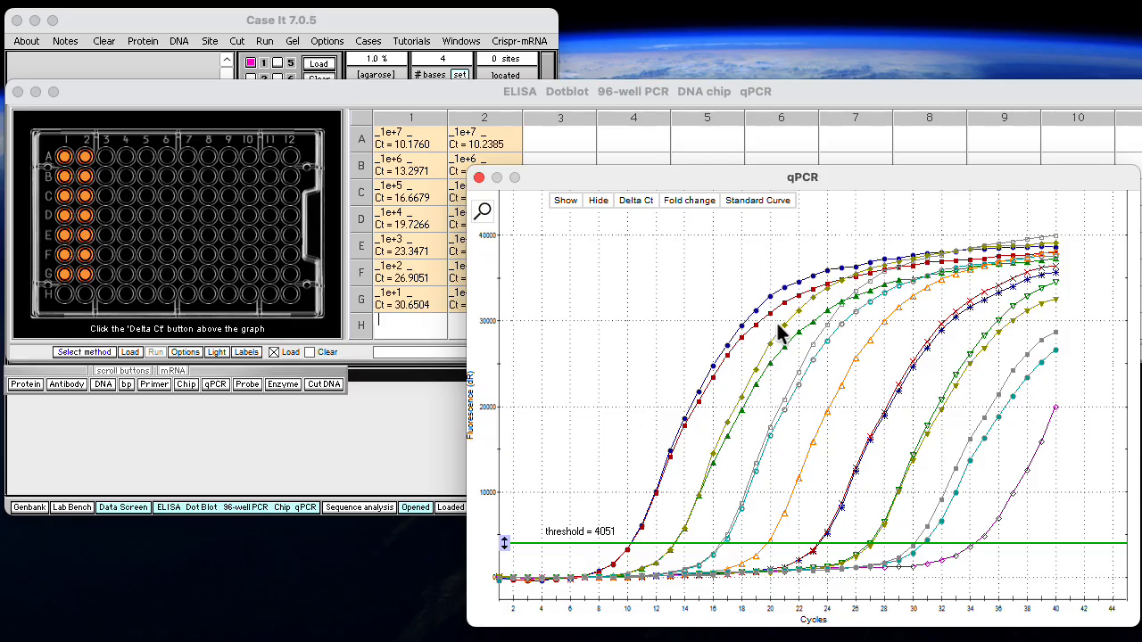
Exclude well D2 by marking it purple and rerun qPCR for orange wells only
{"action": "left_click", "coordinate": [85, 217]}
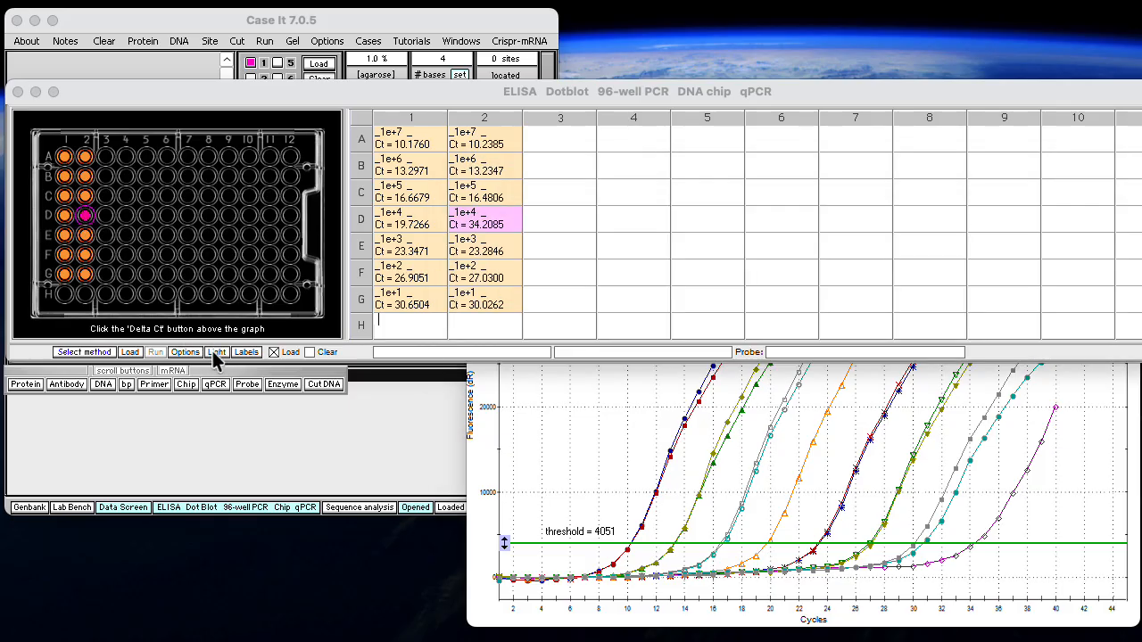
{"action": "left_click", "coordinate": [216, 392]}
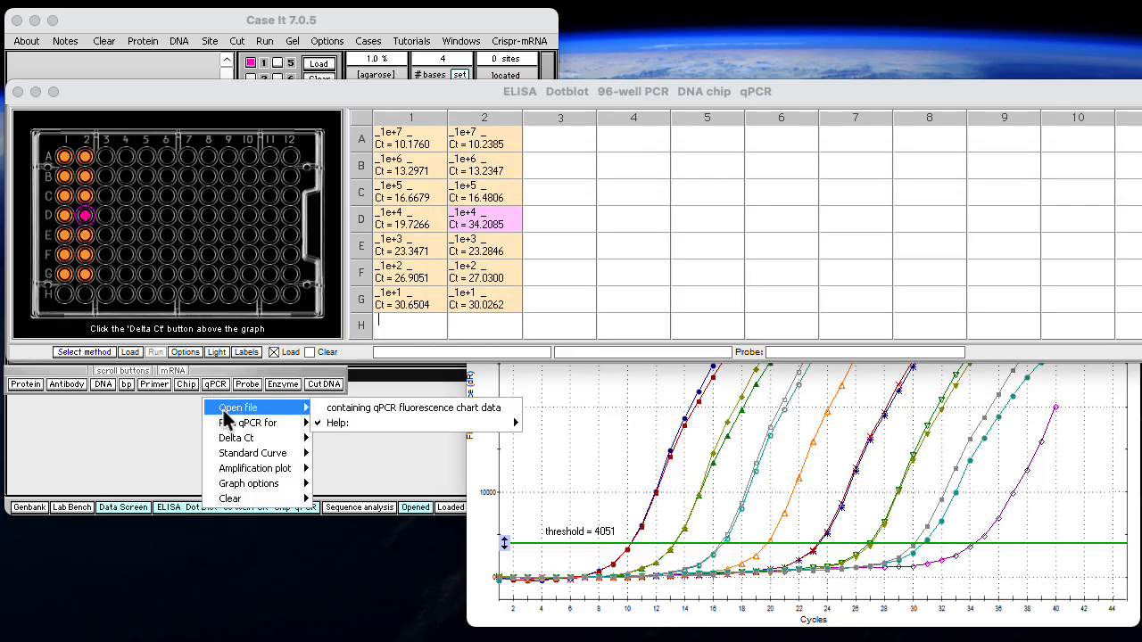
{"action": "mouse_move", "coordinate": [229, 430]}
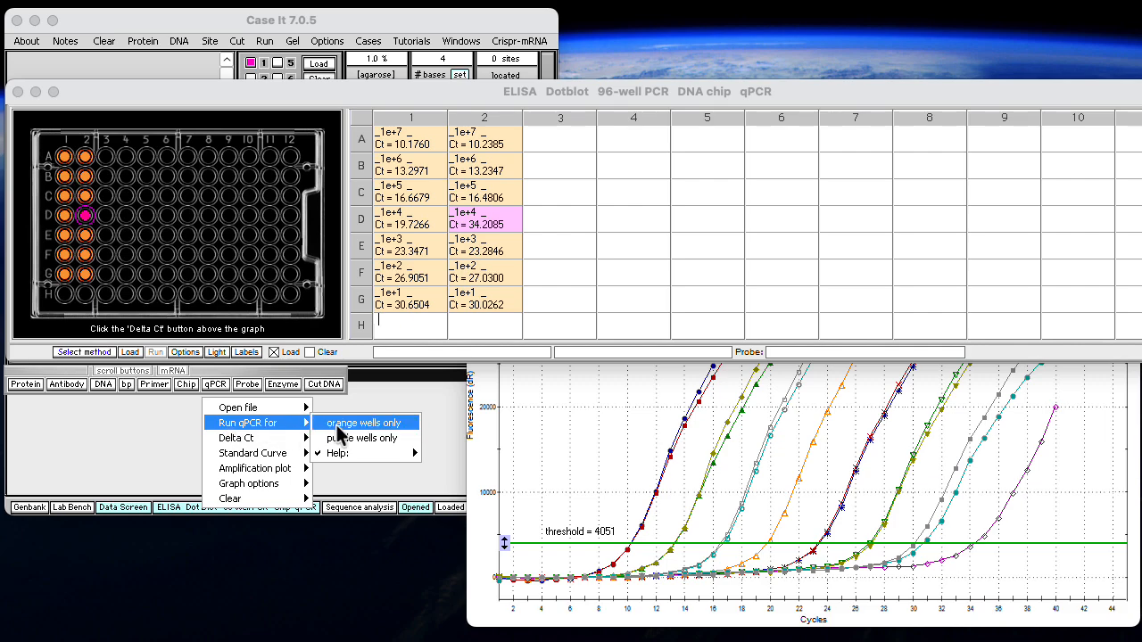
{"action": "left_click", "coordinate": [337, 424]}
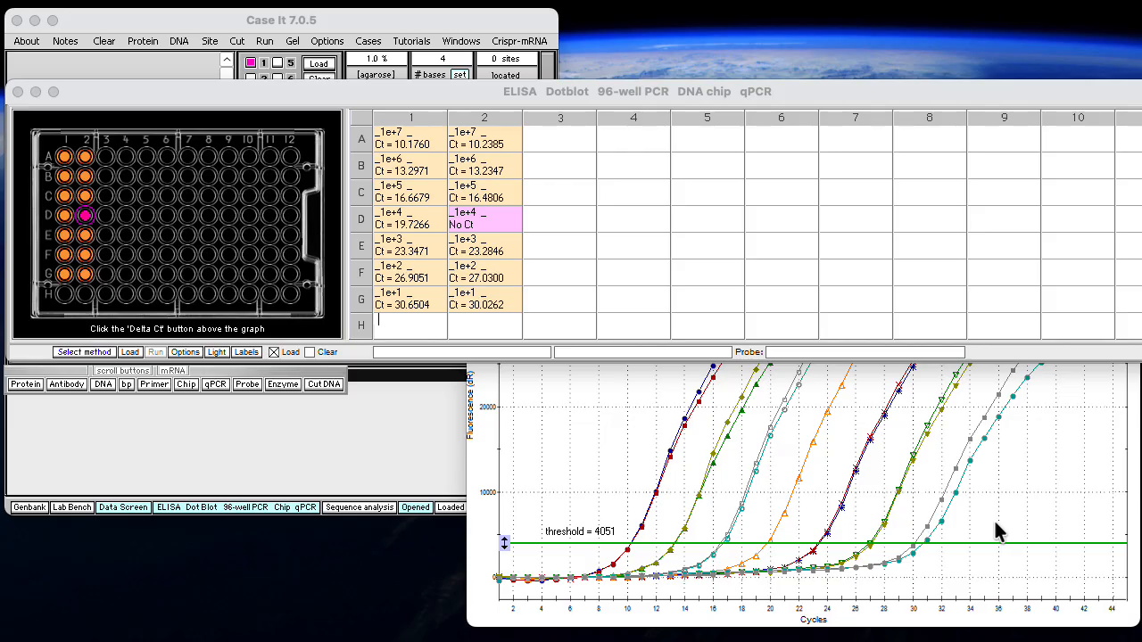
Plot the standard curve without the D2 outlier and enlarge the qPCR graph, repositioning it to show the regression values
{"action": "left_click", "coordinate": [484, 465]}
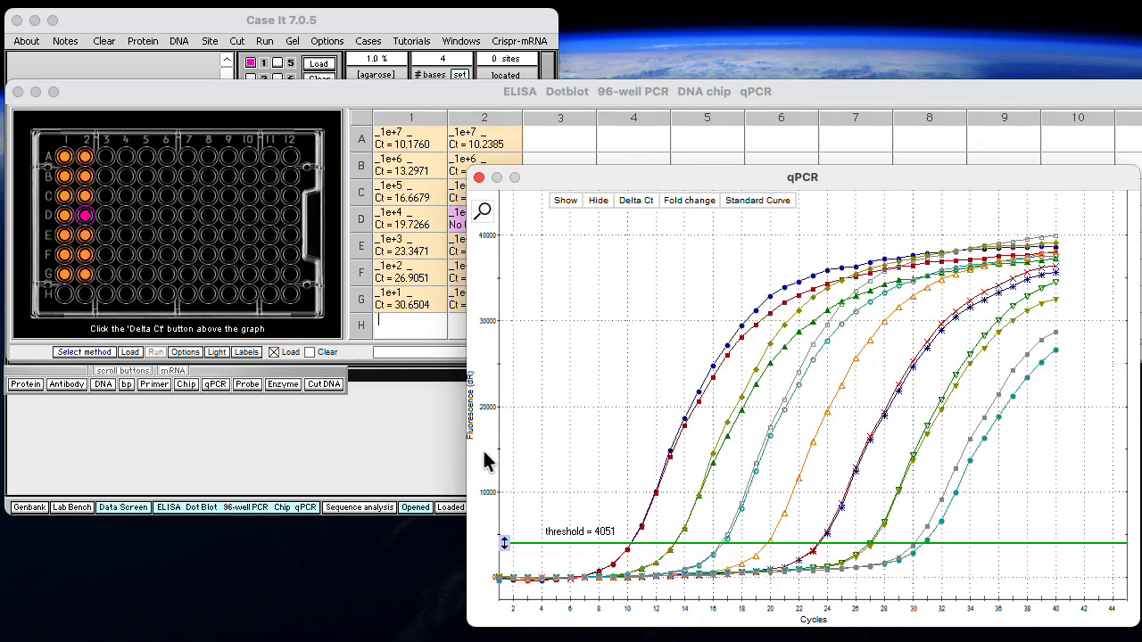
{"action": "left_click", "coordinate": [767, 203]}
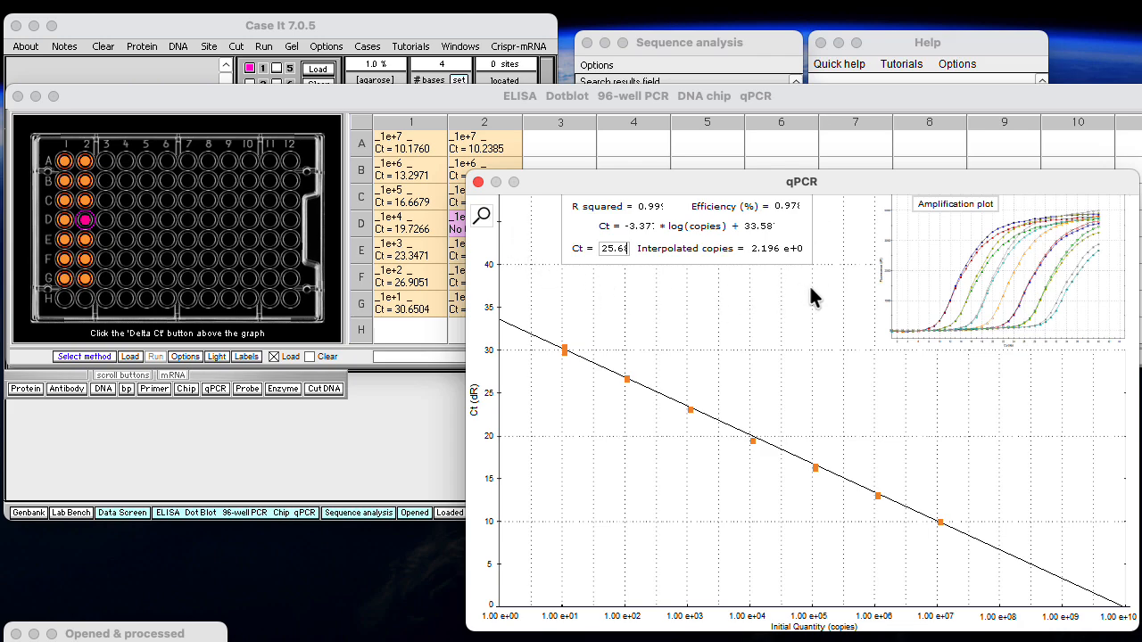
{"action": "left_click", "coordinate": [484, 218]}
{"action": "left_click_drag", "start_coordinate": [490, 351], "coordinate": [170, 32]}
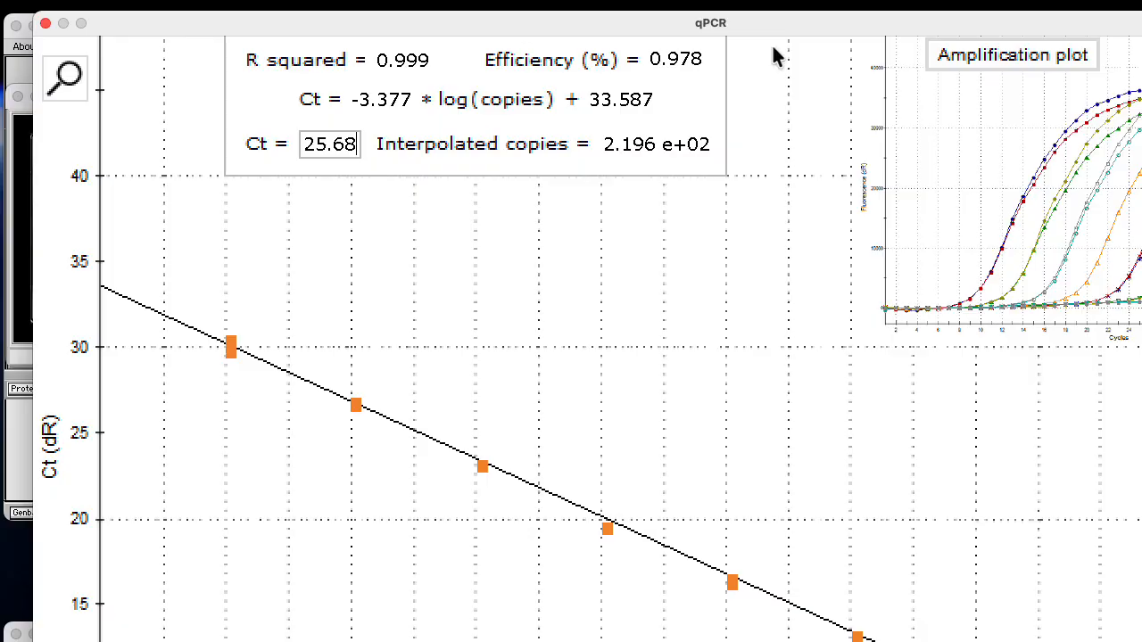
Set the Ct value above the standard curve to 22.64 to interpolate the copy number
{"action": "key", "text": "super+Tab"}
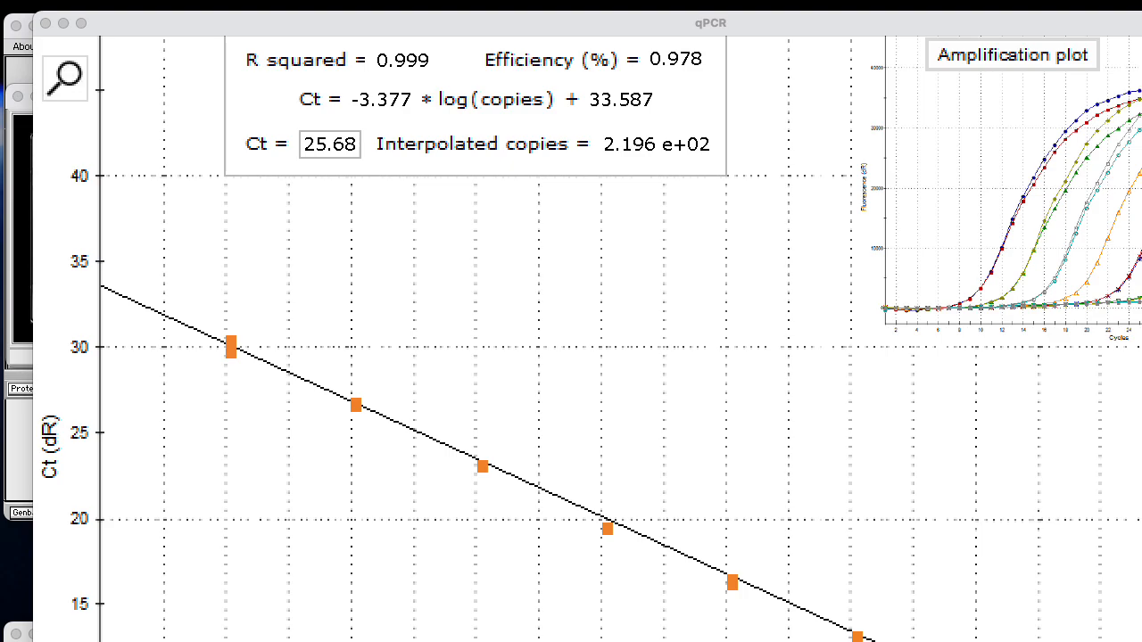
{"action": "left_click", "coordinate": [319, 146]}
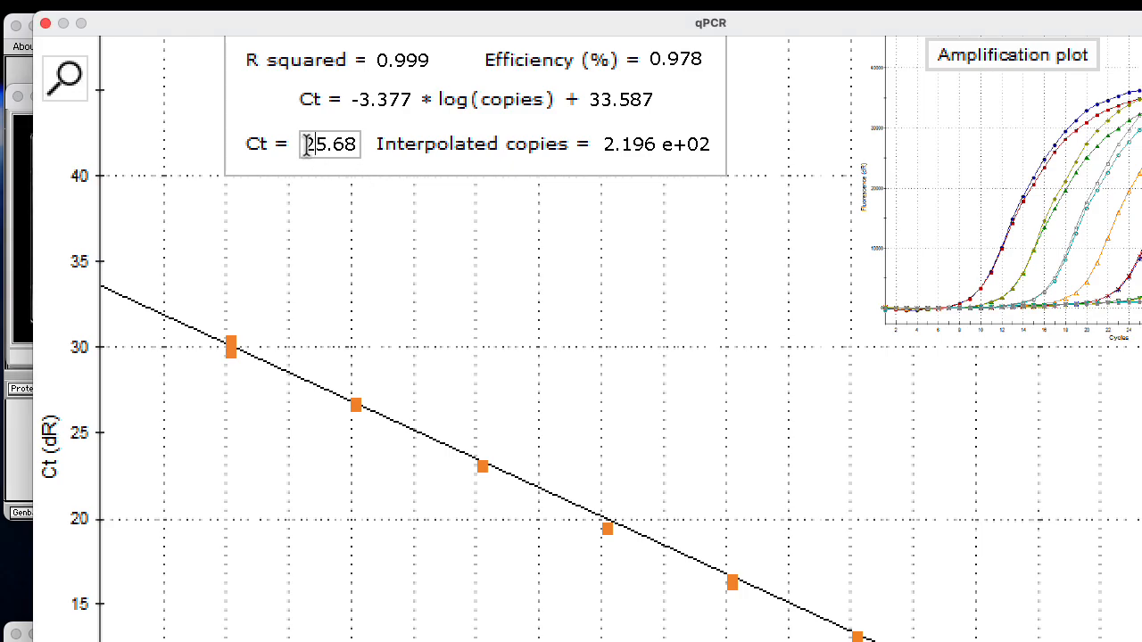
{"action": "left_click_drag", "start_coordinate": [308, 143], "coordinate": [370, 153]}
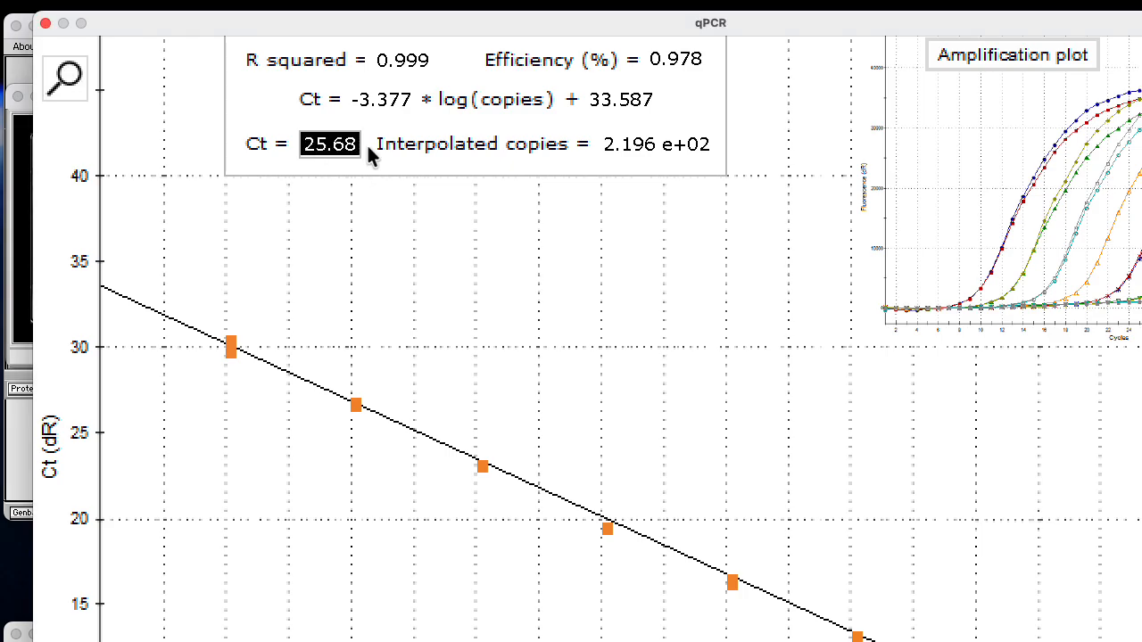
{"action": "type", "text": "22."}
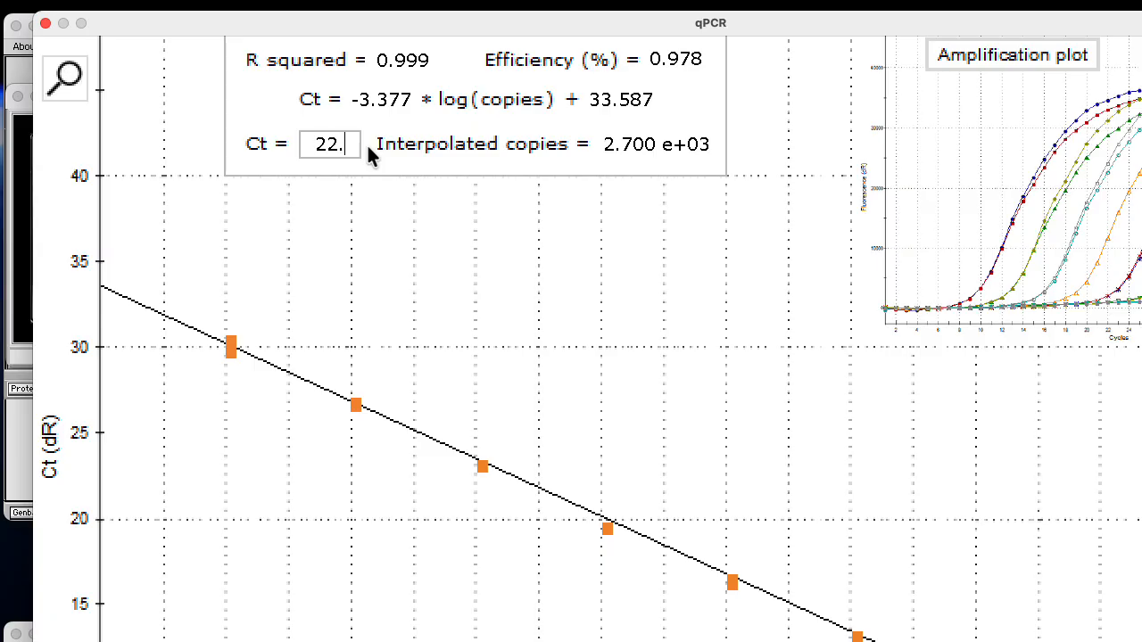
{"action": "type", "text": "64"}
Interpolate copy numbers from the standard curve for Ct values 24.43 and 25.68, in that order
{"action": "left_click_drag", "start_coordinate": [314, 144], "coordinate": [348, 147]}
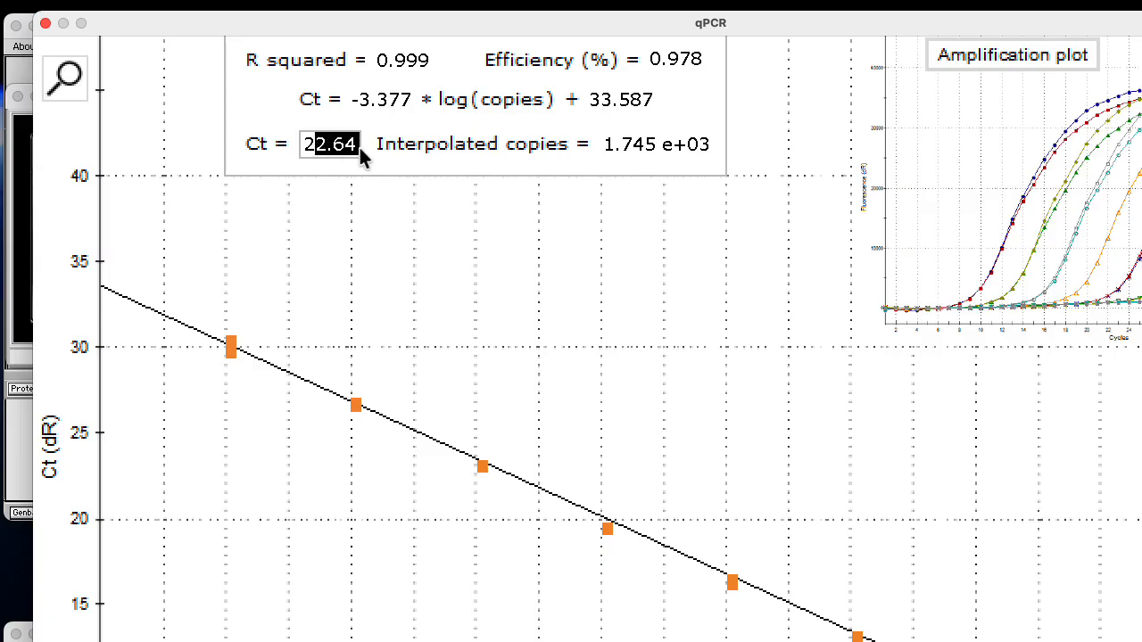
{"action": "type", "text": "4.43"}
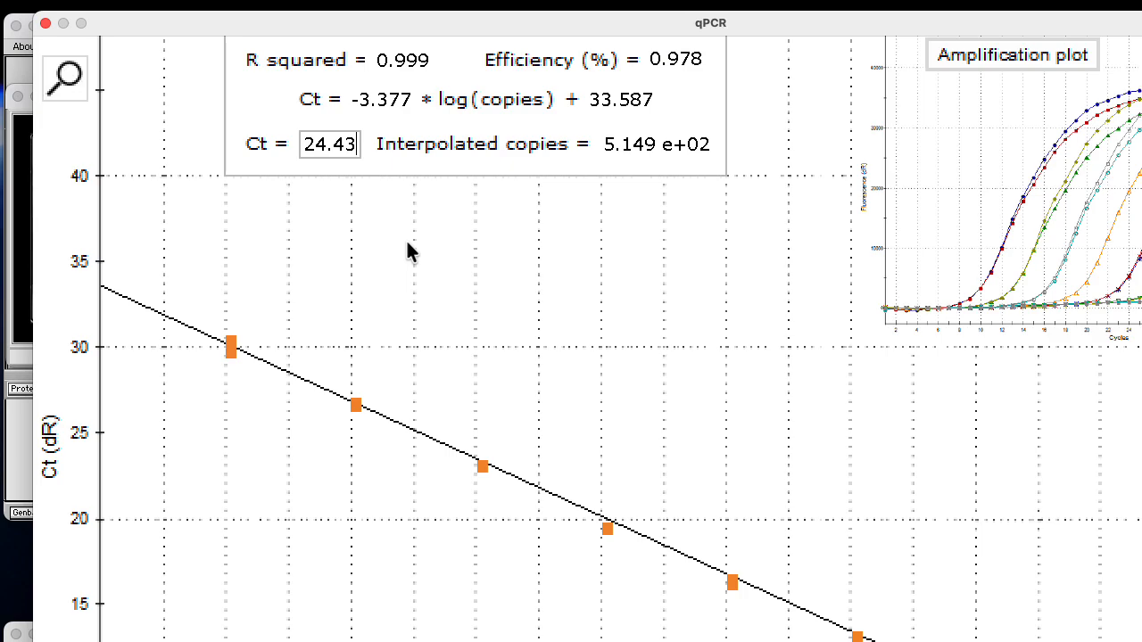
{"action": "left_click_drag", "start_coordinate": [312, 144], "coordinate": [353, 145]}
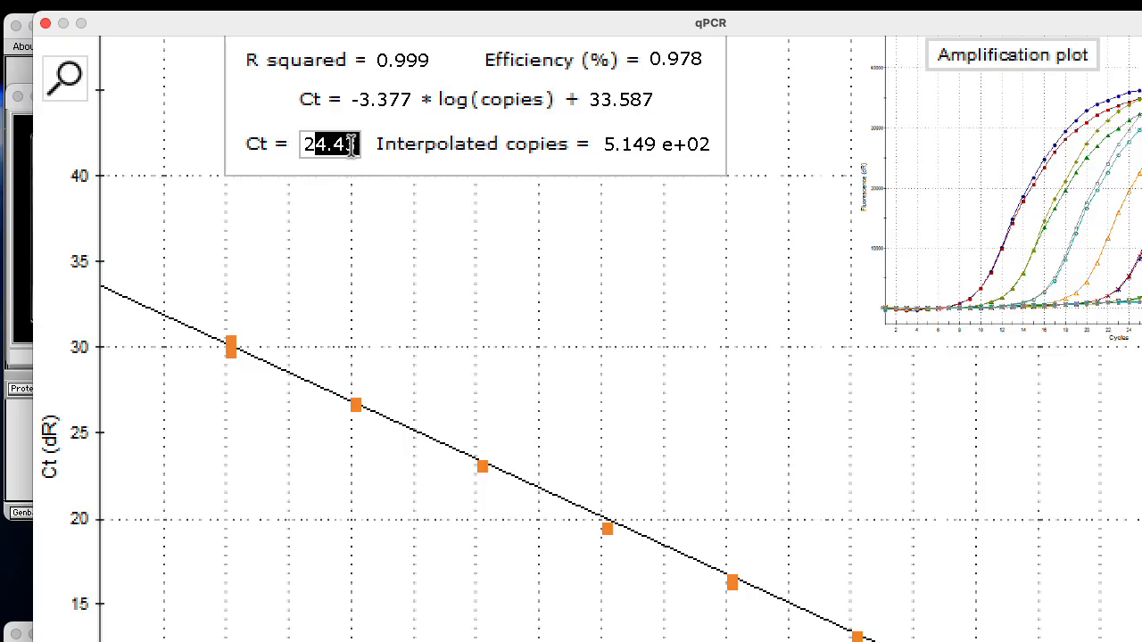
{"action": "type", "text": "5.68"}
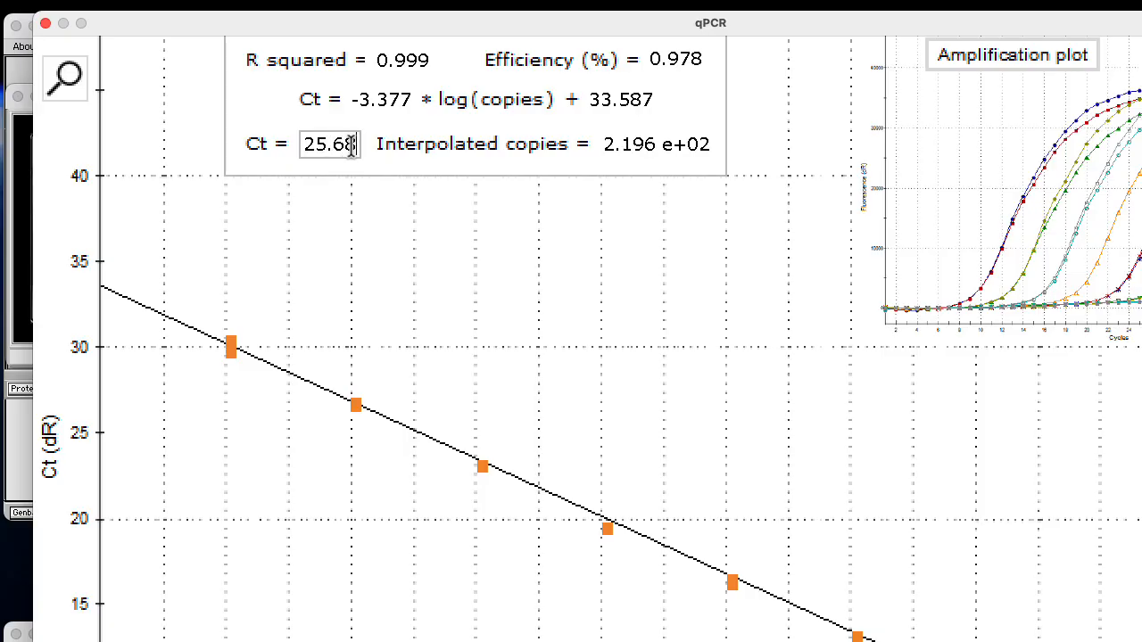